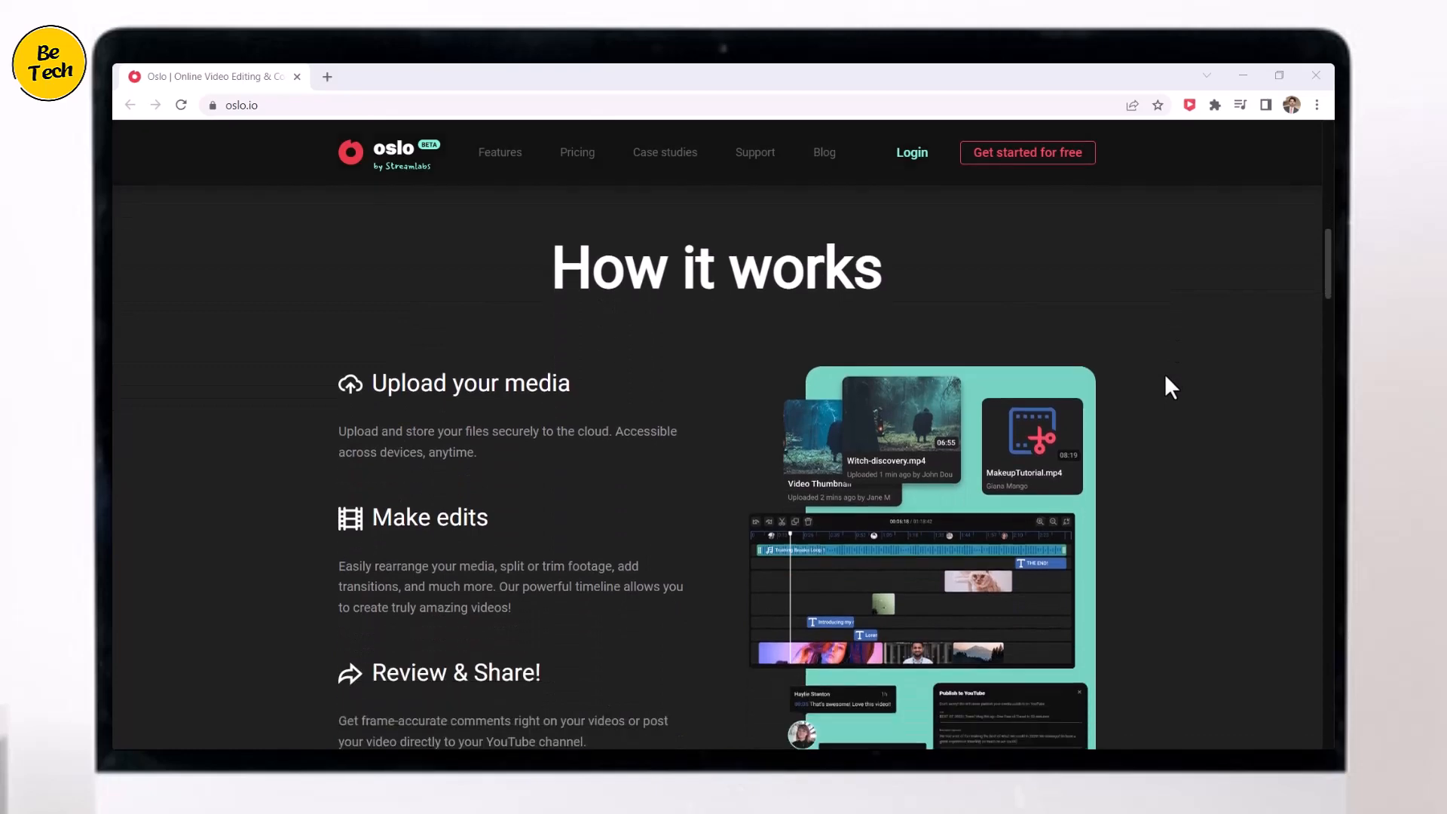
Look through the Oslo home page sections on how it works, editing and collaboration features, and reasons to use it
{"action": "scroll", "coordinate": [1136, 369], "scroll_direction": "down", "scroll_amount": 1}
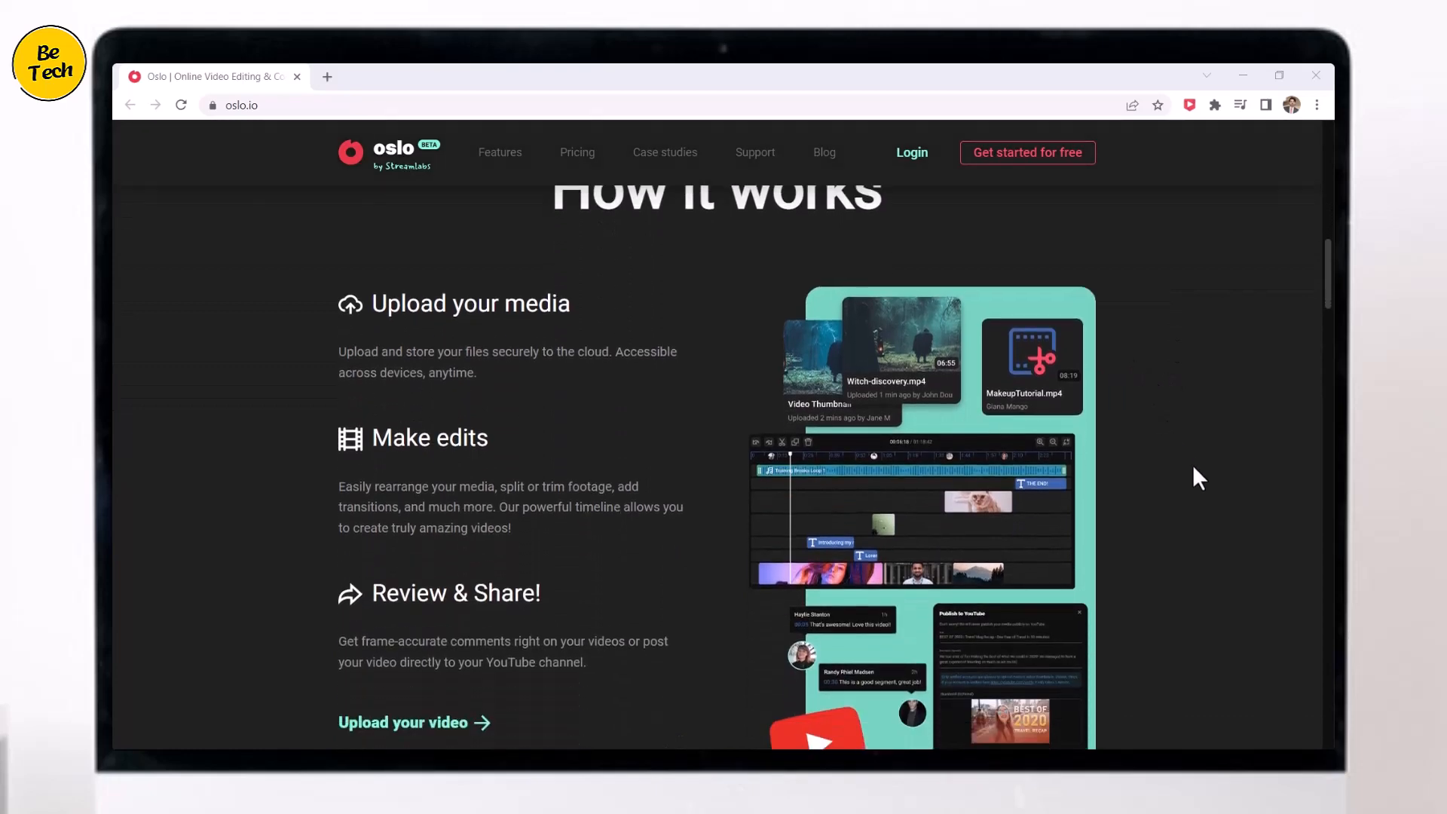
{"action": "scroll", "coordinate": [1190, 465], "scroll_direction": "down", "scroll_amount": 8}
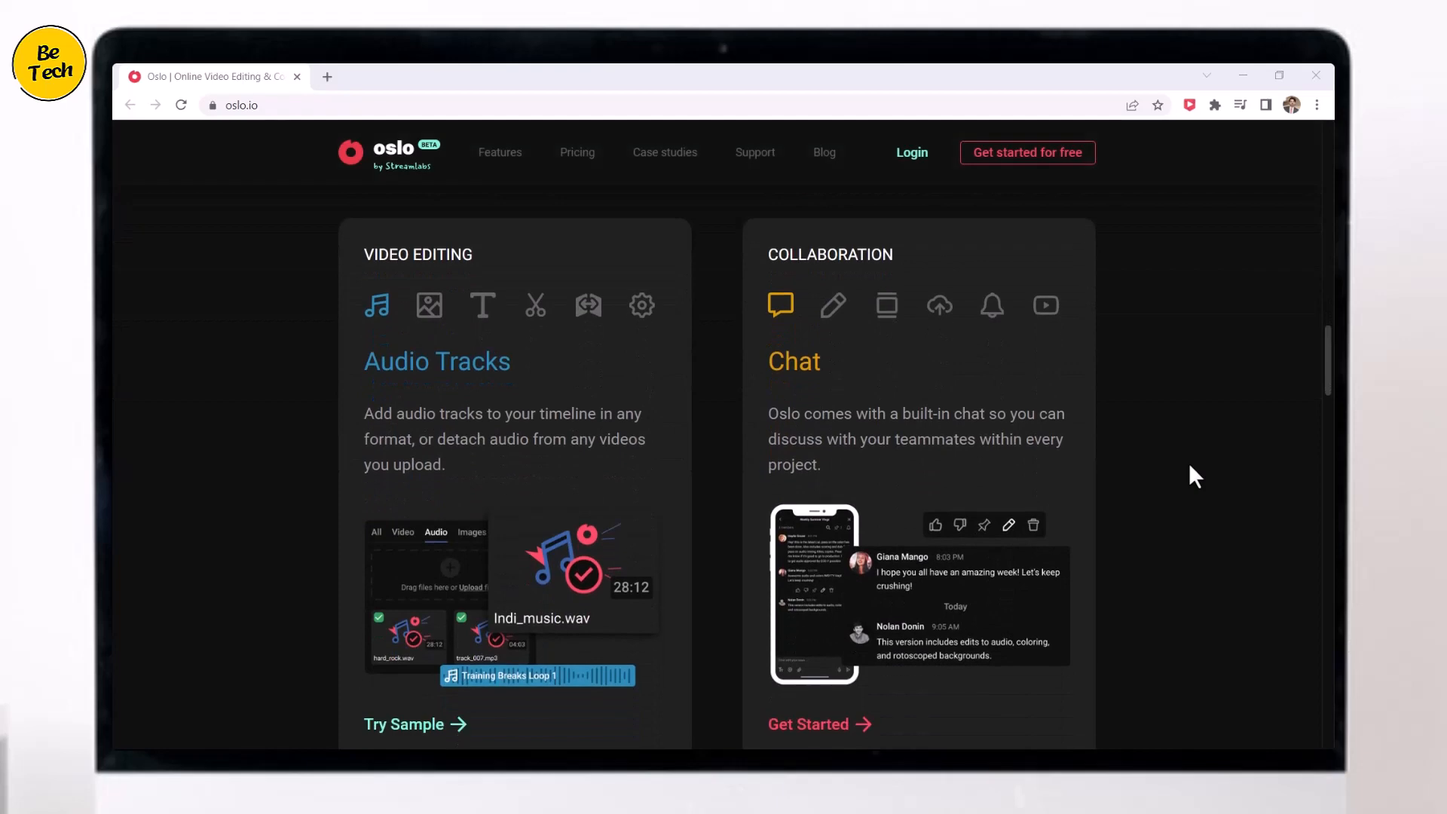
{"action": "scroll", "coordinate": [1189, 466], "scroll_direction": "down", "scroll_amount": 9}
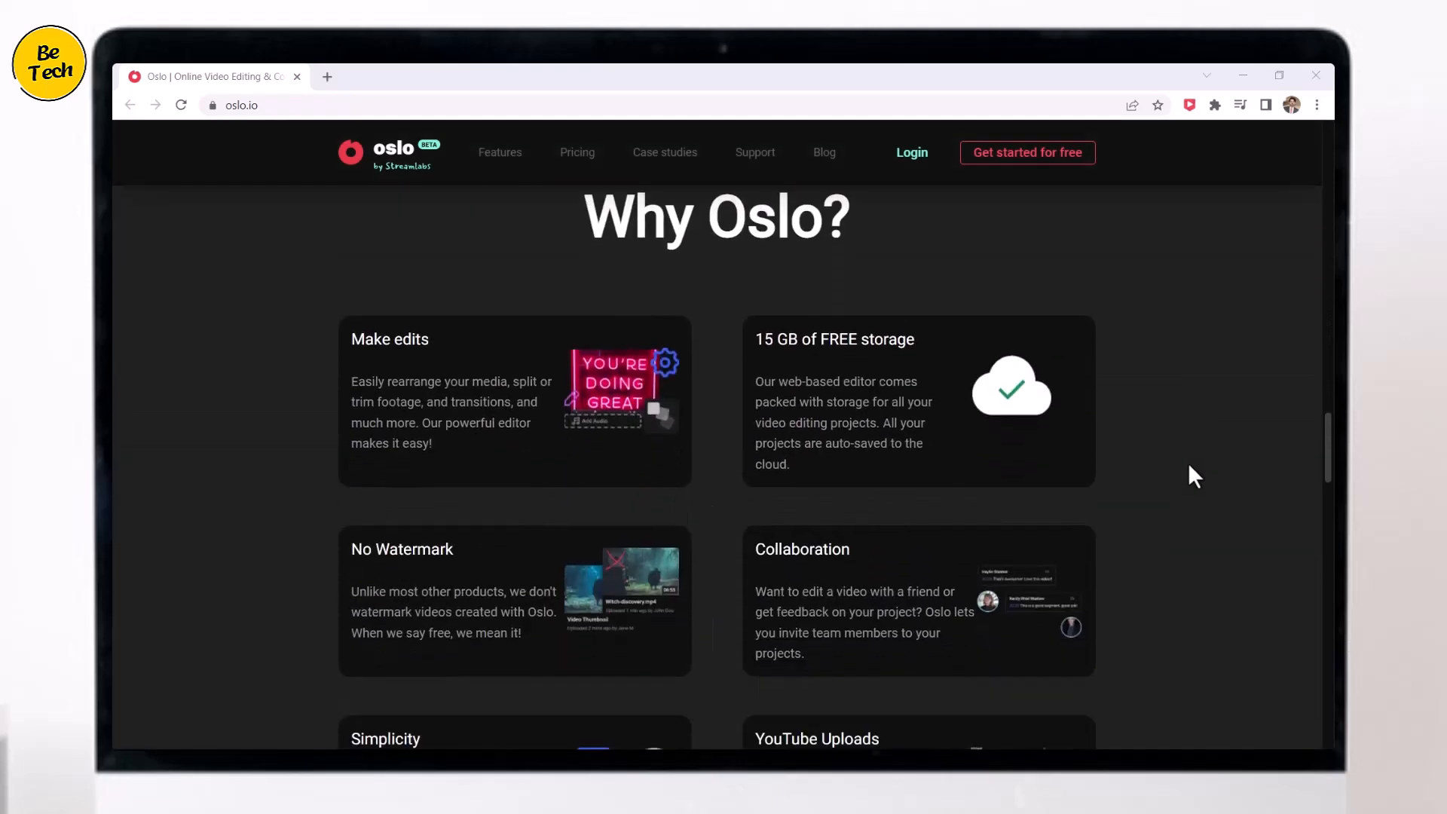
{"action": "scroll", "coordinate": [1190, 466], "scroll_direction": "down", "scroll_amount": 5}
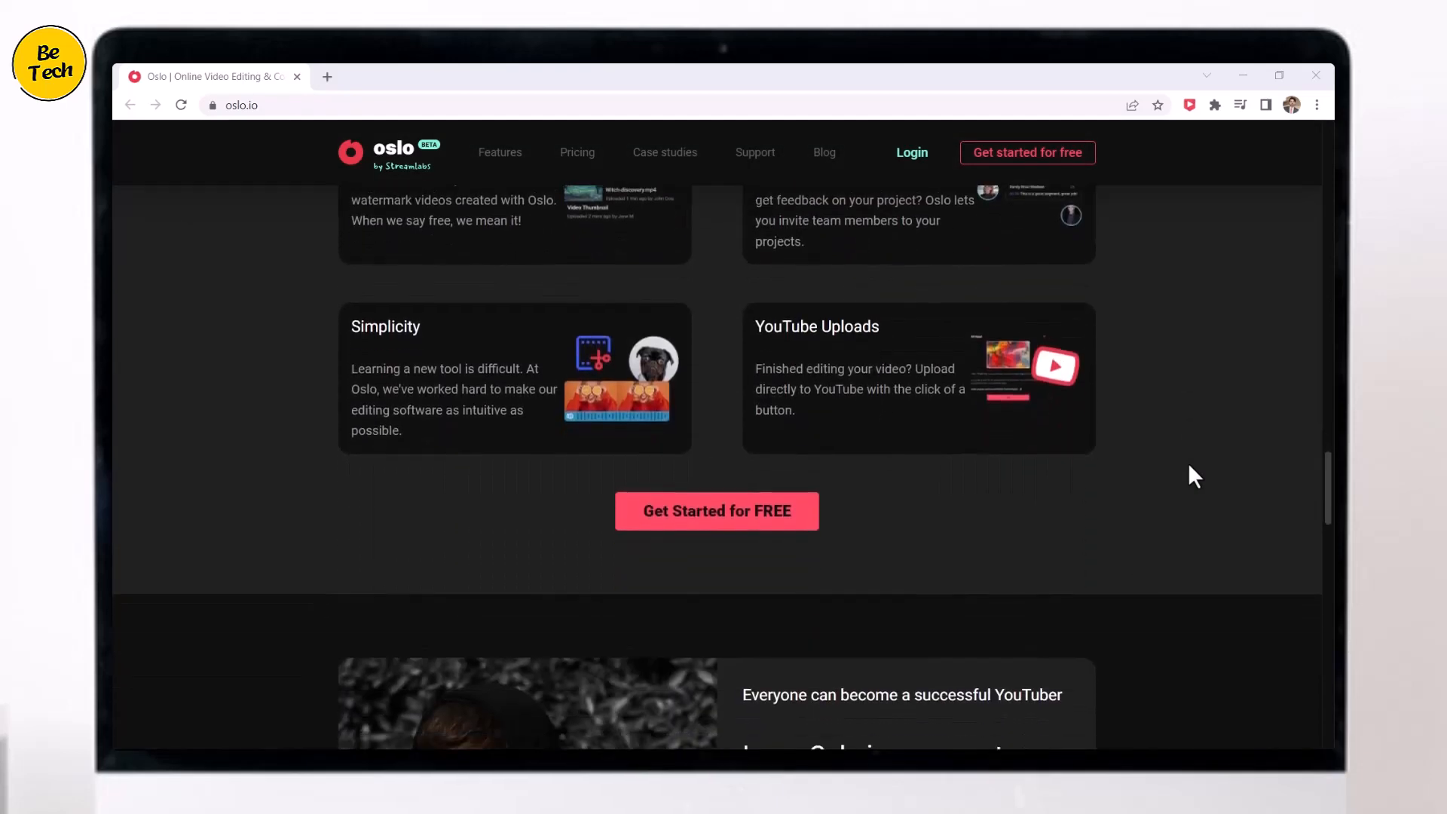
{"action": "scroll", "coordinate": [1190, 467], "scroll_direction": "down", "scroll_amount": 5}
{"action": "scroll", "coordinate": [1188, 466], "scroll_direction": "up", "scroll_amount": 15}
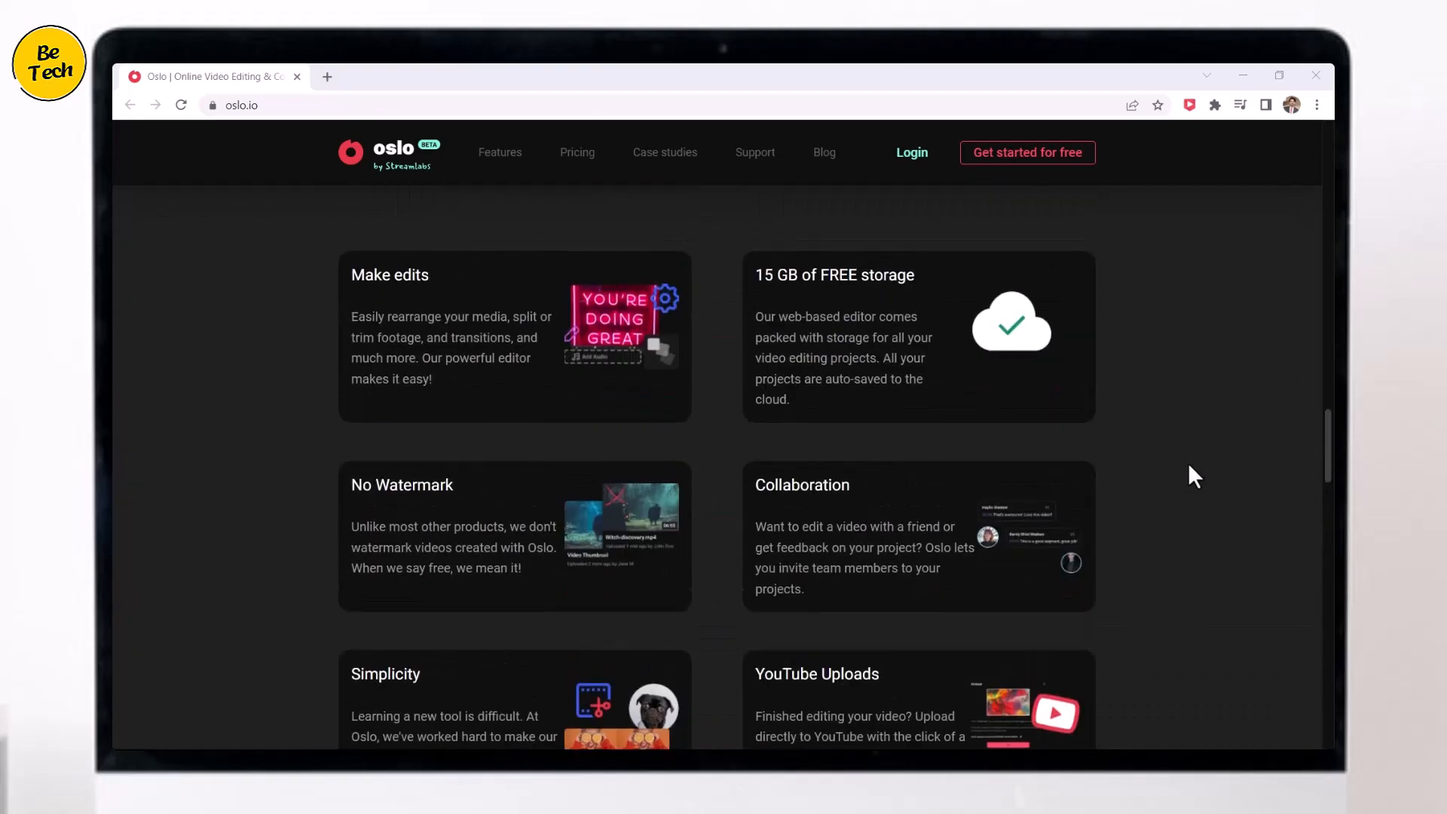
{"action": "scroll", "coordinate": [1189, 467], "scroll_direction": "up", "scroll_amount": 10}
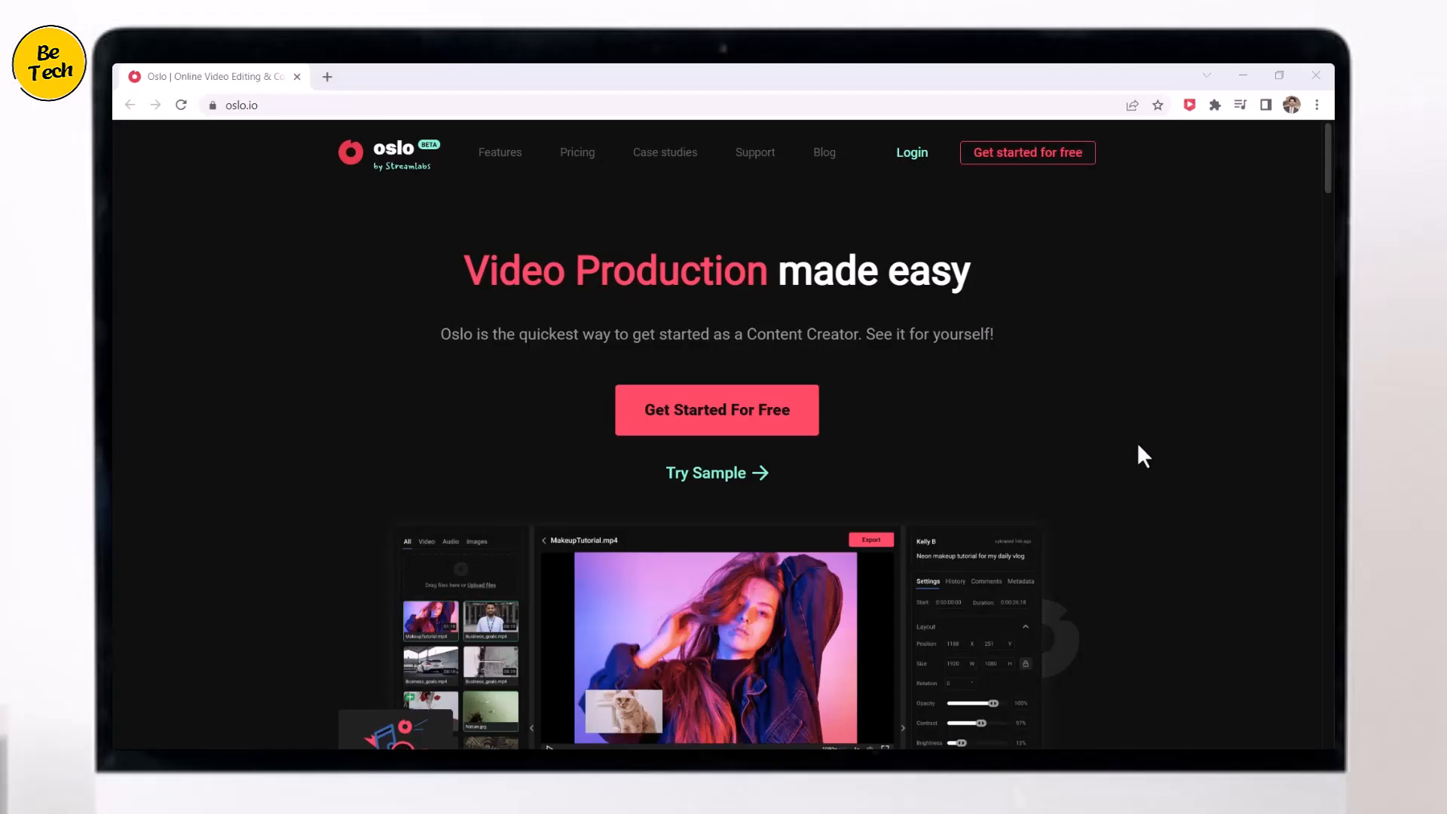
Get started with Oslo for free and create a new video project named Demo Video
{"action": "left_click", "coordinate": [772, 427]}
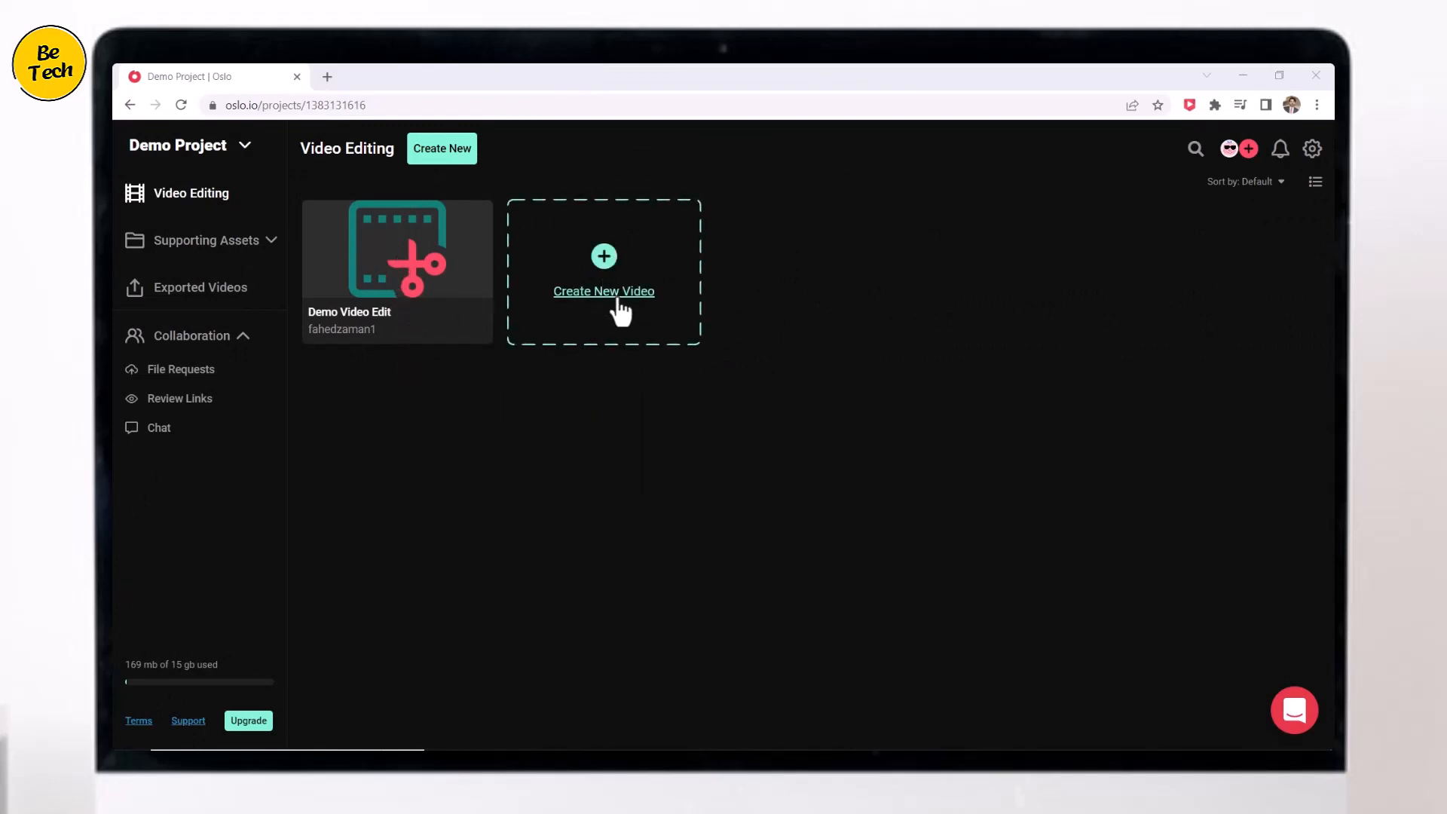
{"action": "left_click", "coordinate": [612, 298]}
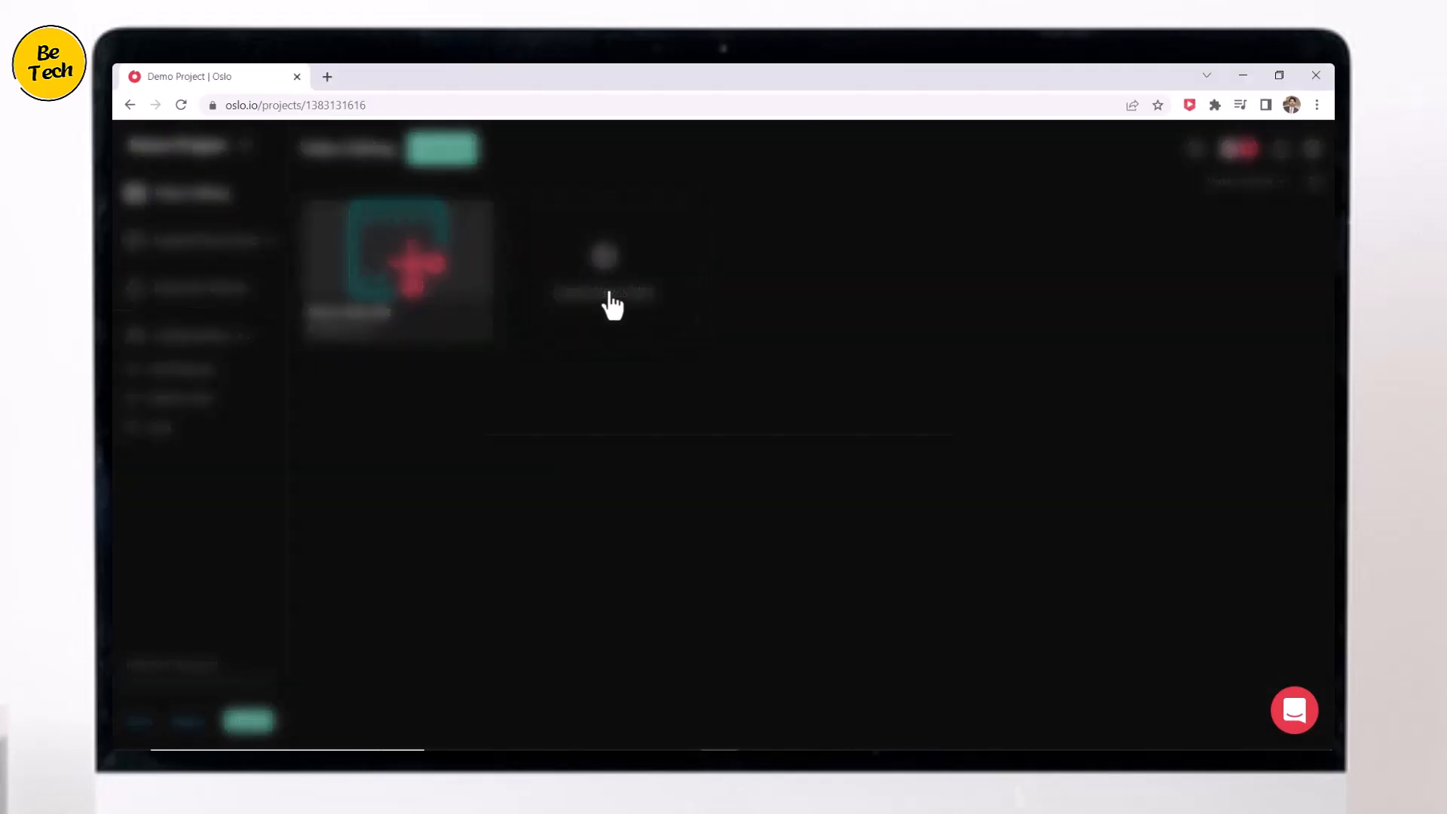
{"action": "left_click", "coordinate": [635, 441]}
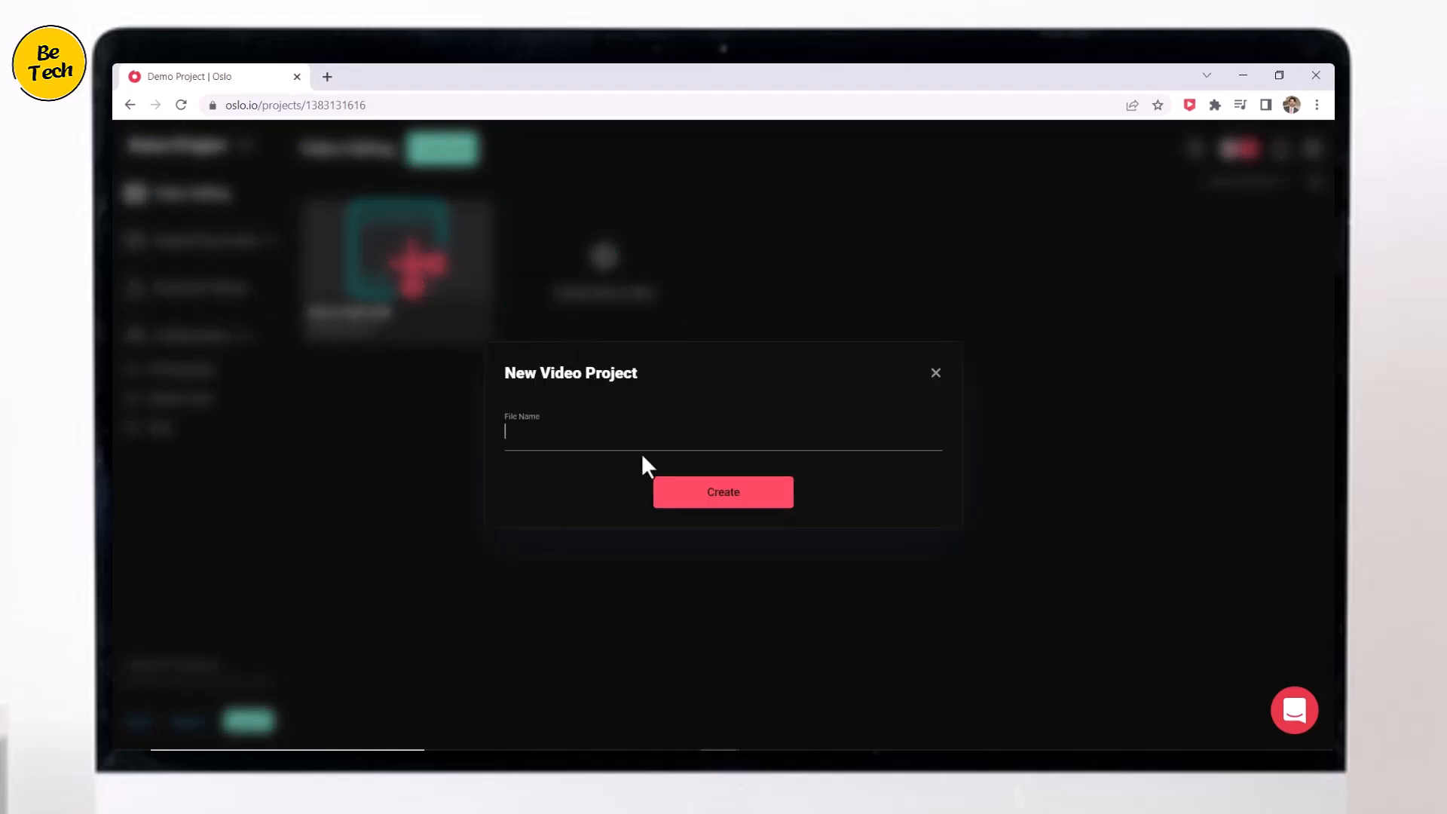
{"action": "type", "text": "Demo Video"}
{"action": "left_click", "coordinate": [701, 494]}
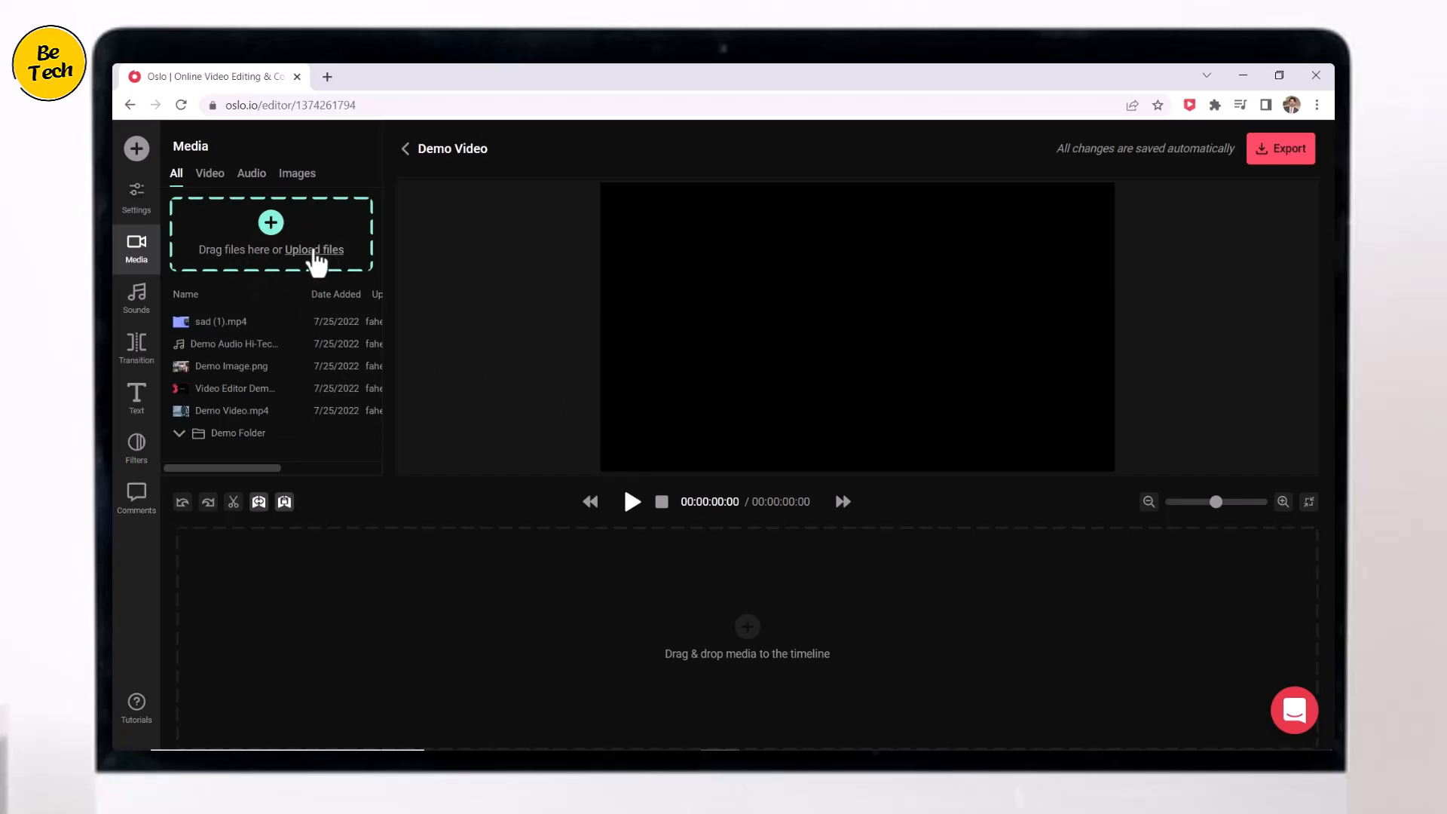
Upload the sad (1) and Dale_Steyn1+5_voi2_alpha (1) videos from Downloads and place sad (1).mp4 at the start of the timeline
{"action": "left_click", "coordinate": [314, 254]}
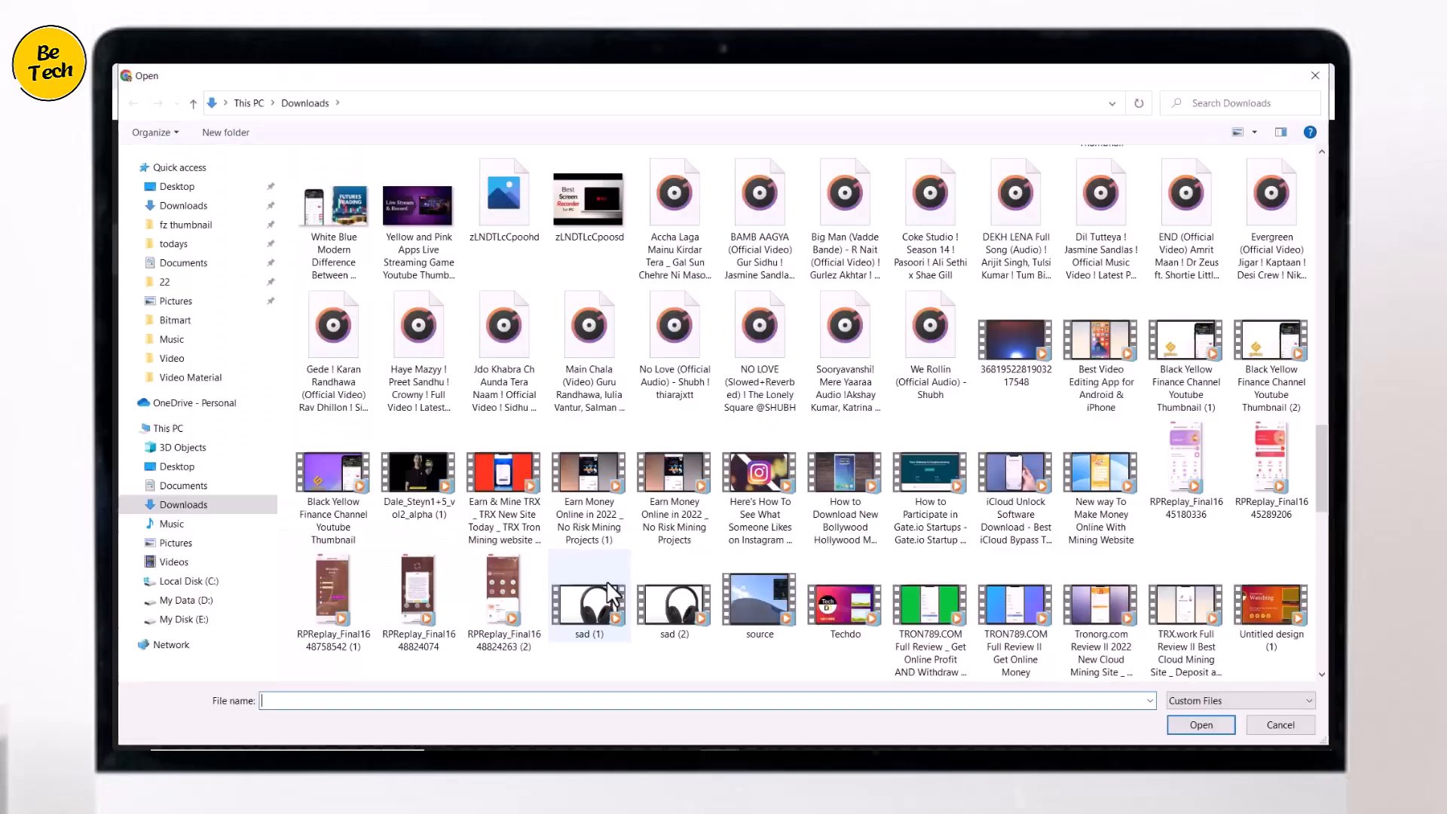
{"action": "left_click", "coordinate": [607, 607]}
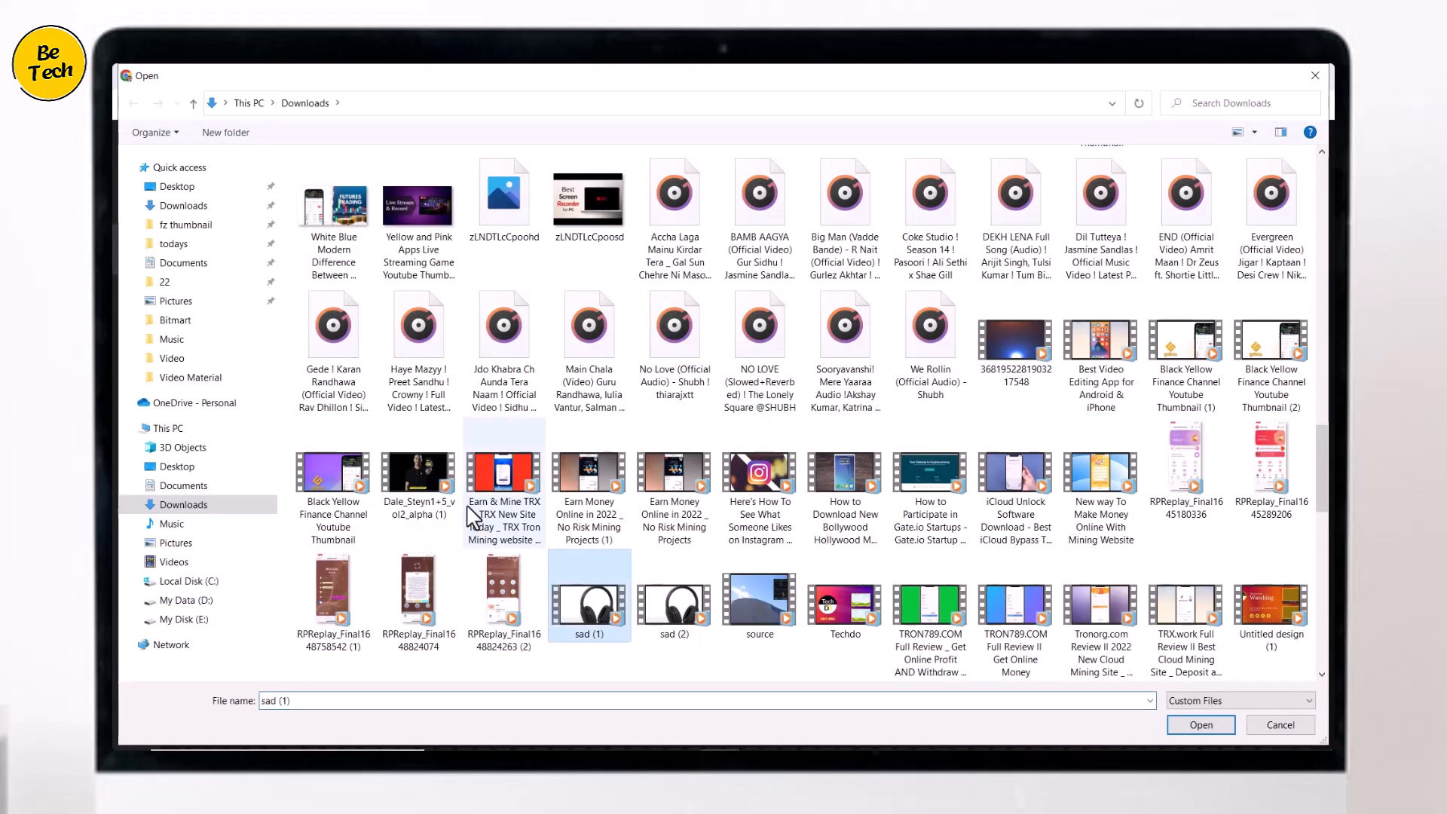
{"action": "left_click", "coordinate": [441, 498], "text": "ctrl"}
{"action": "left_click", "coordinate": [1201, 724]}
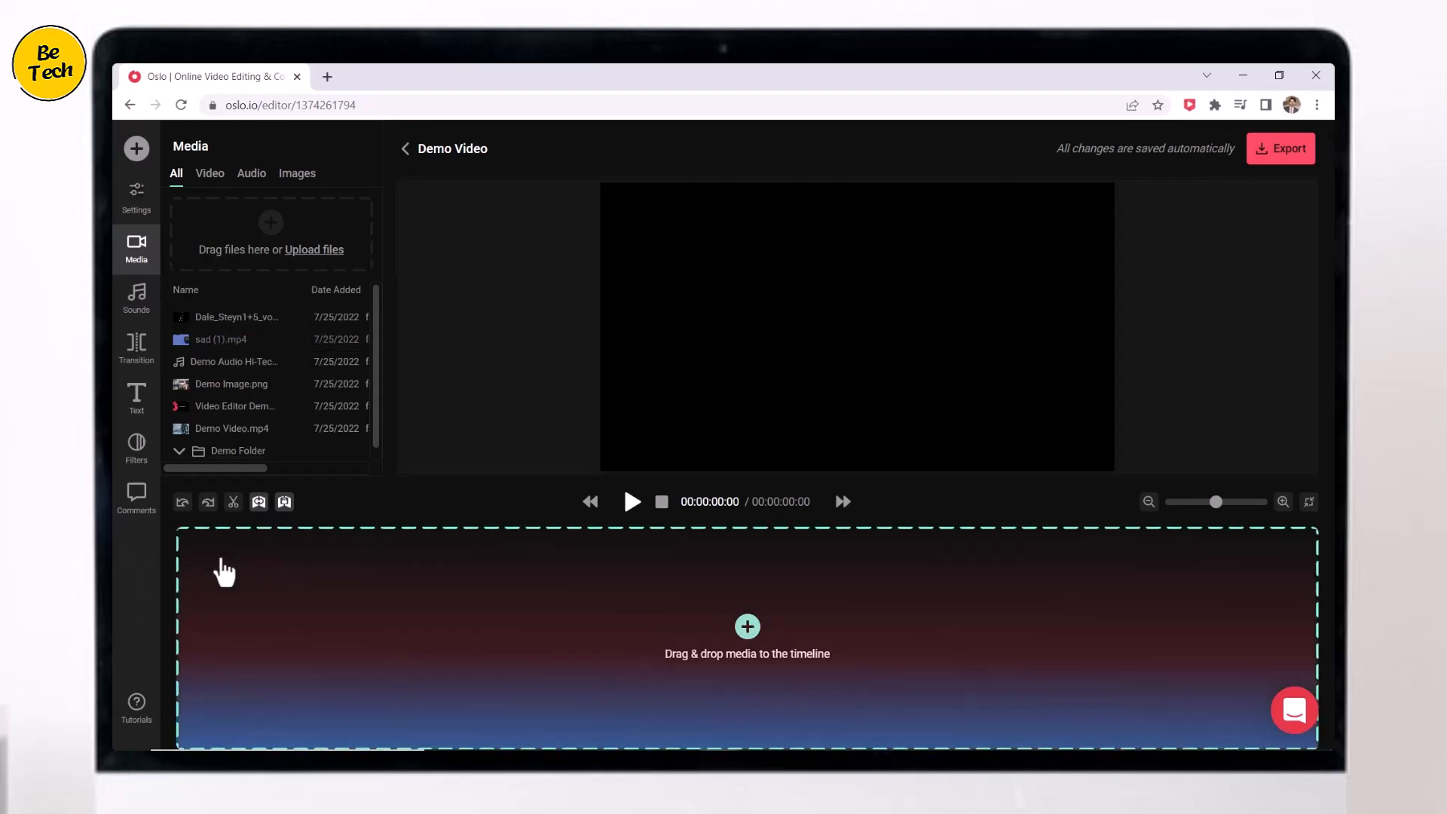
{"action": "left_click_drag", "start_coordinate": [214, 571], "coordinate": [211, 567]}
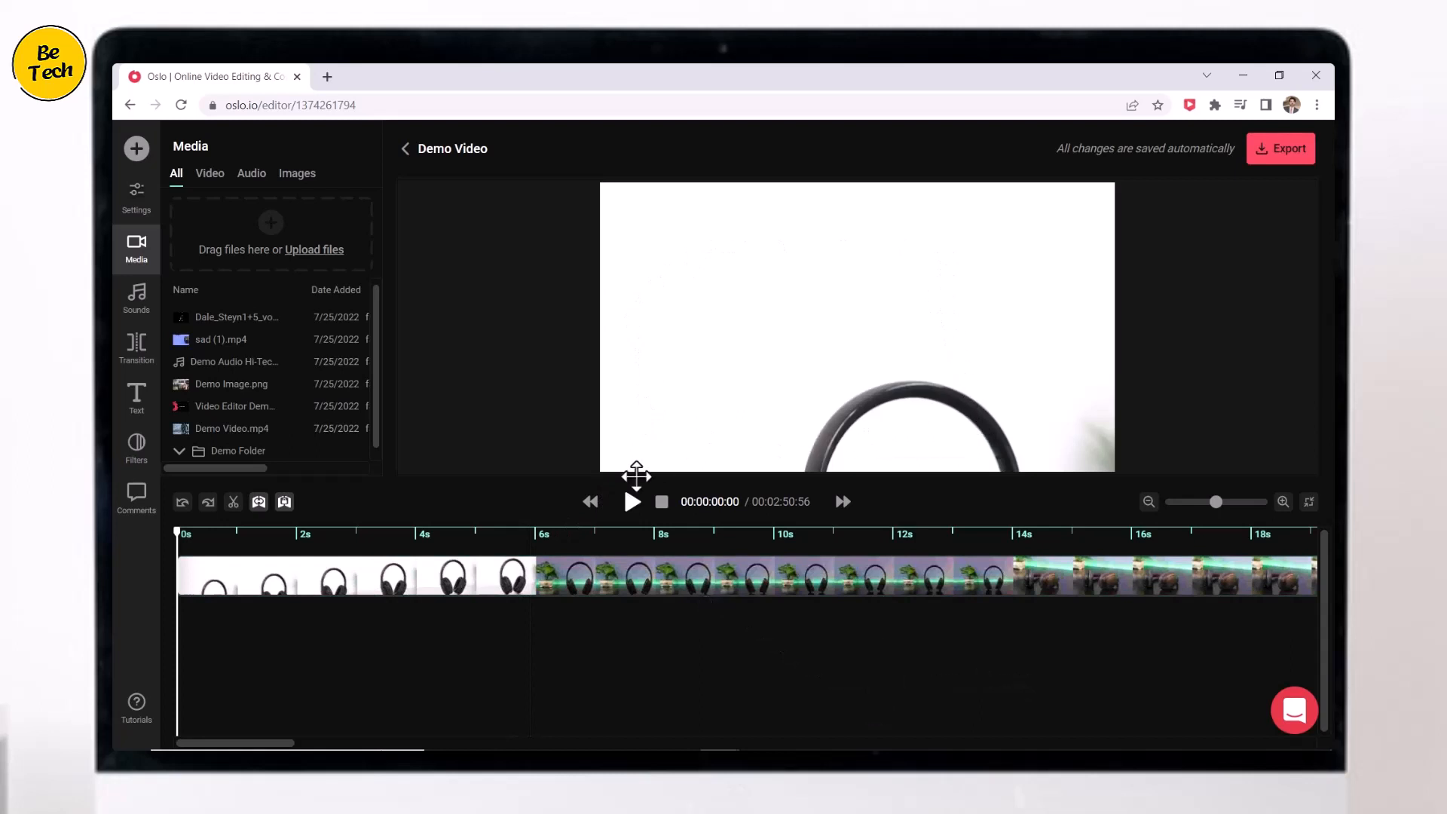
Scrub the playhead through the first seconds of the clip, return it to the start, and play the preview briefly
{"action": "left_click", "coordinate": [268, 541]}
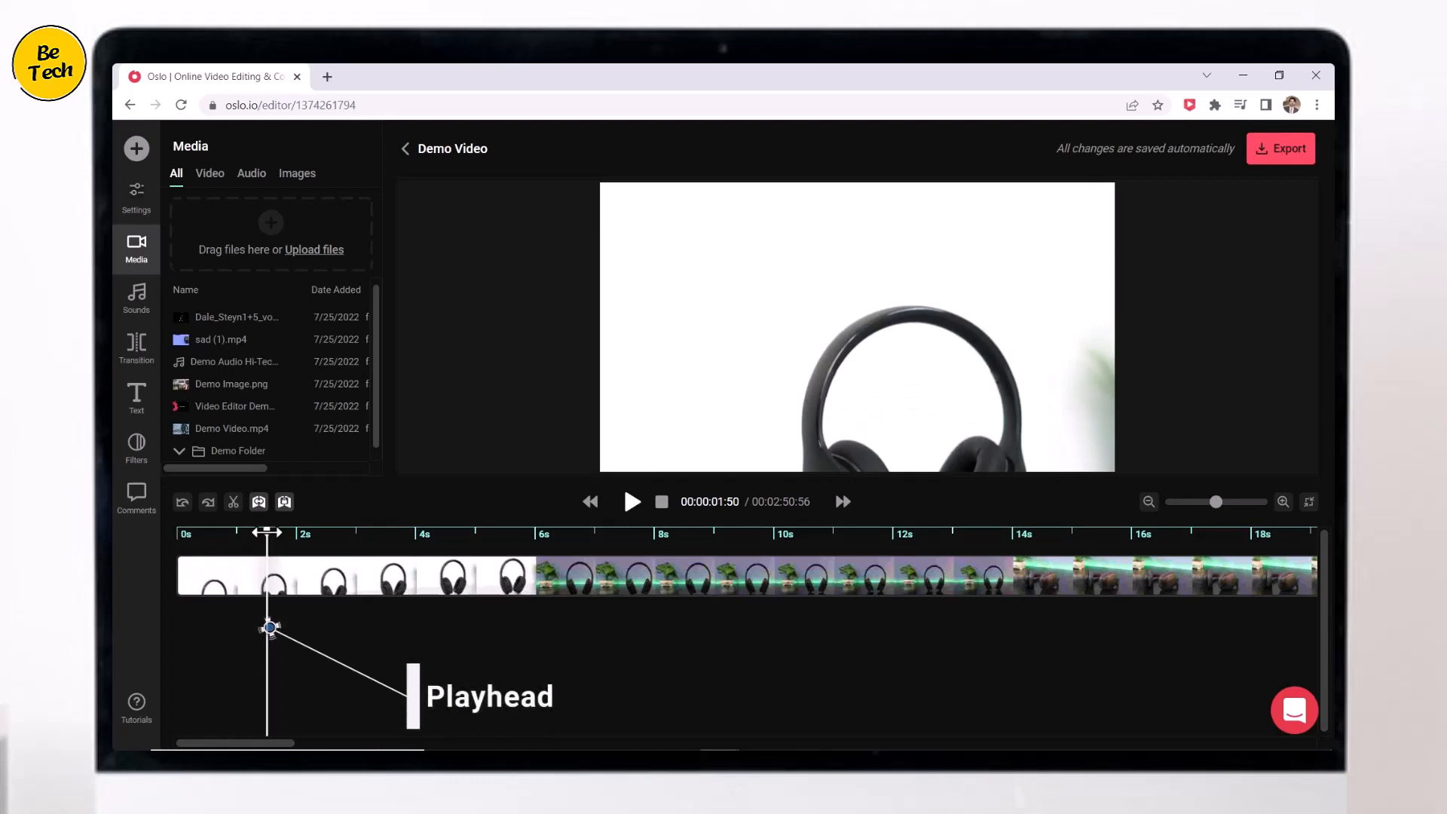
{"action": "left_click_drag", "start_coordinate": [268, 534], "coordinate": [409, 533]}
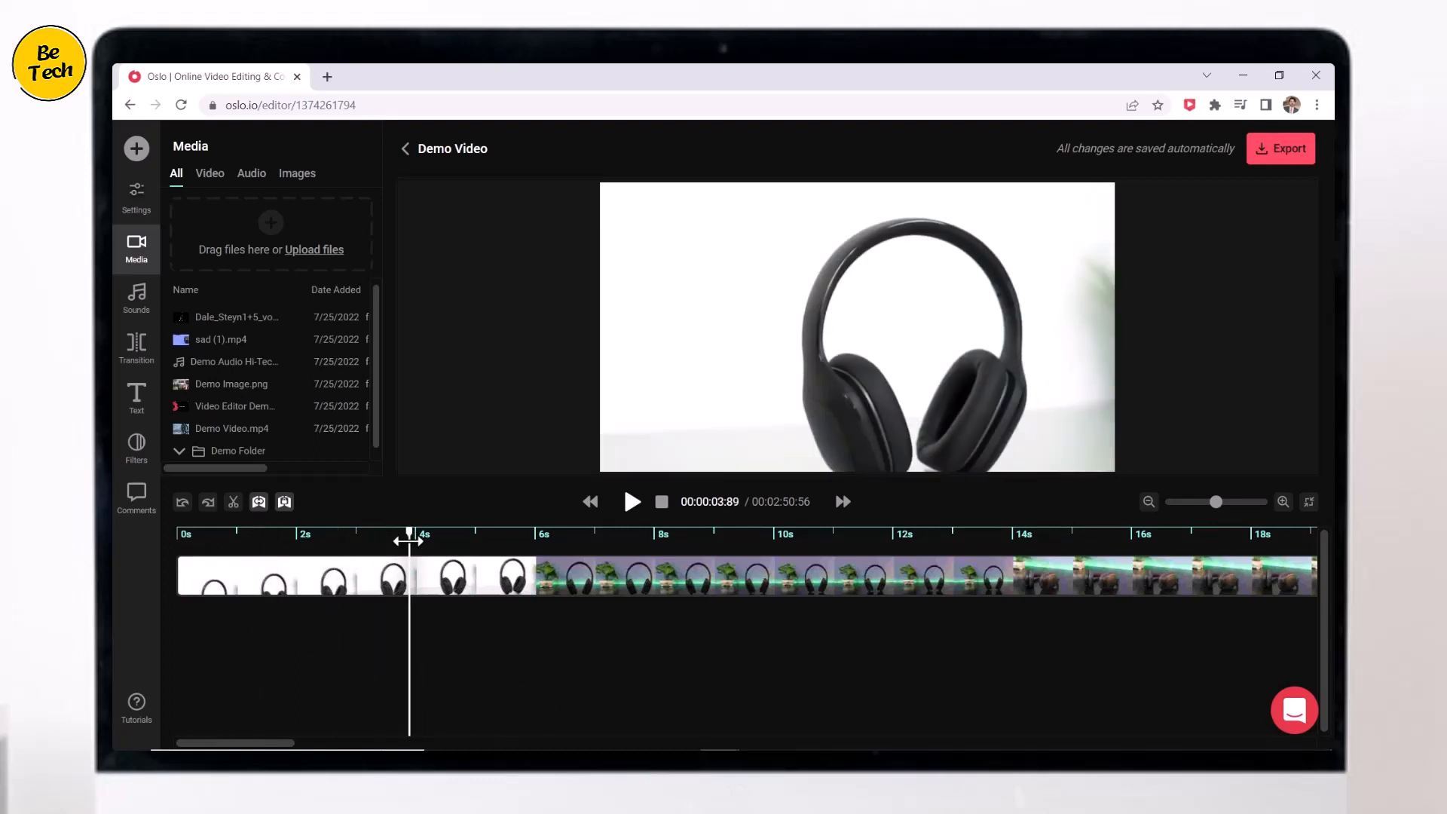
{"action": "left_click", "coordinate": [613, 535]}
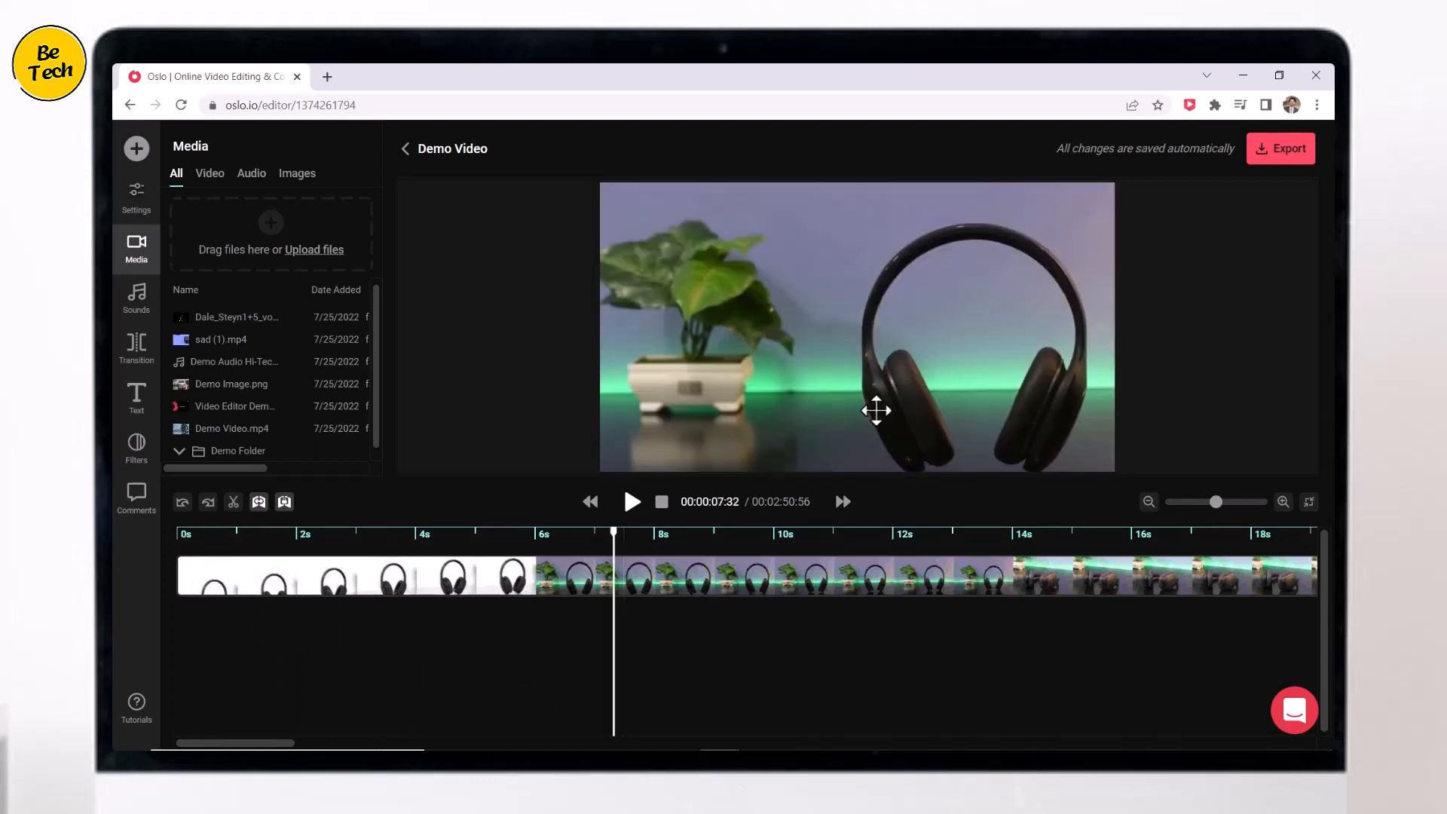
{"action": "left_click", "coordinate": [186, 535]}
{"action": "left_click_drag", "start_coordinate": [186, 532], "coordinate": [165, 532]}
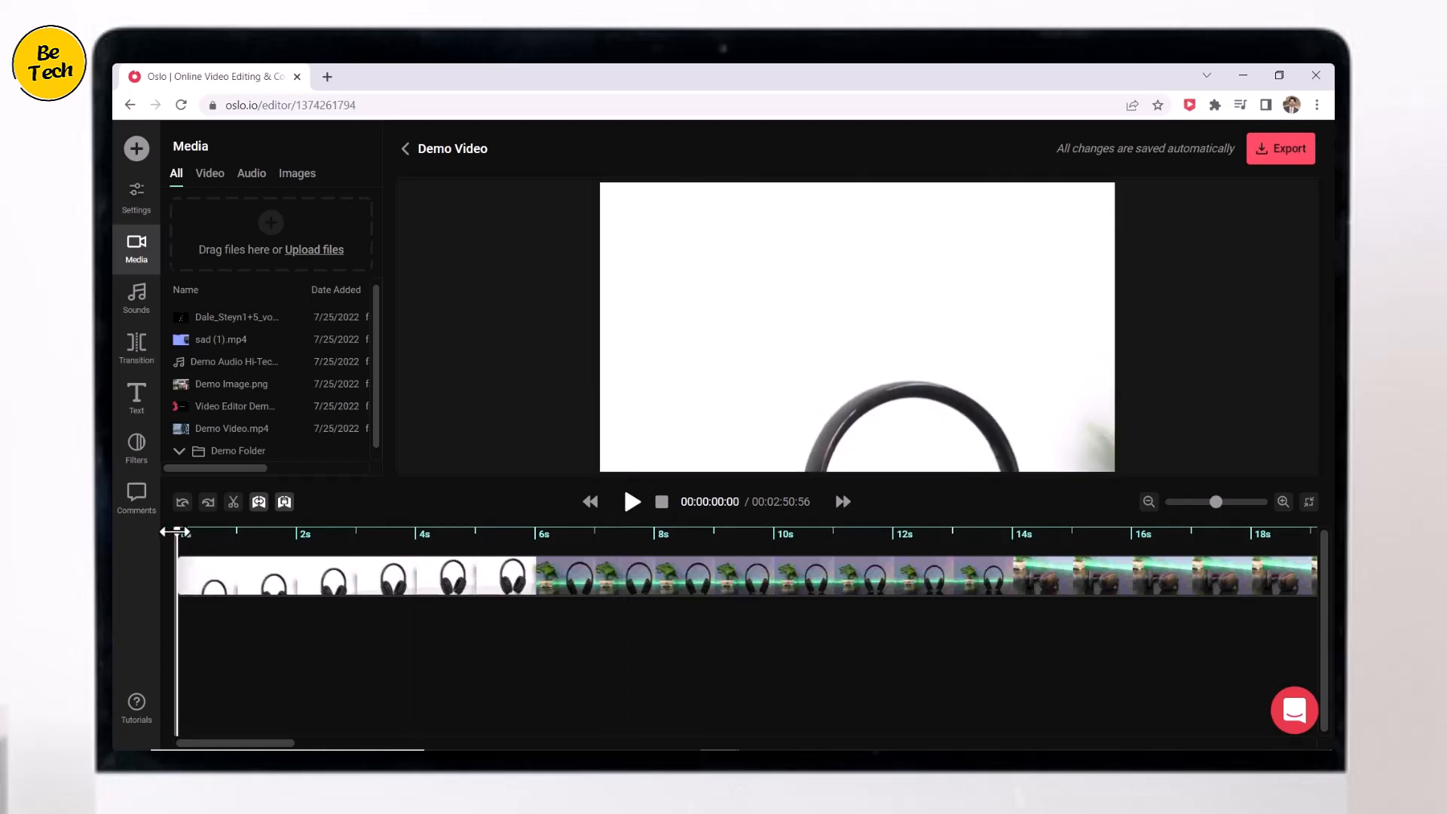
{"action": "left_click", "coordinate": [633, 501]}
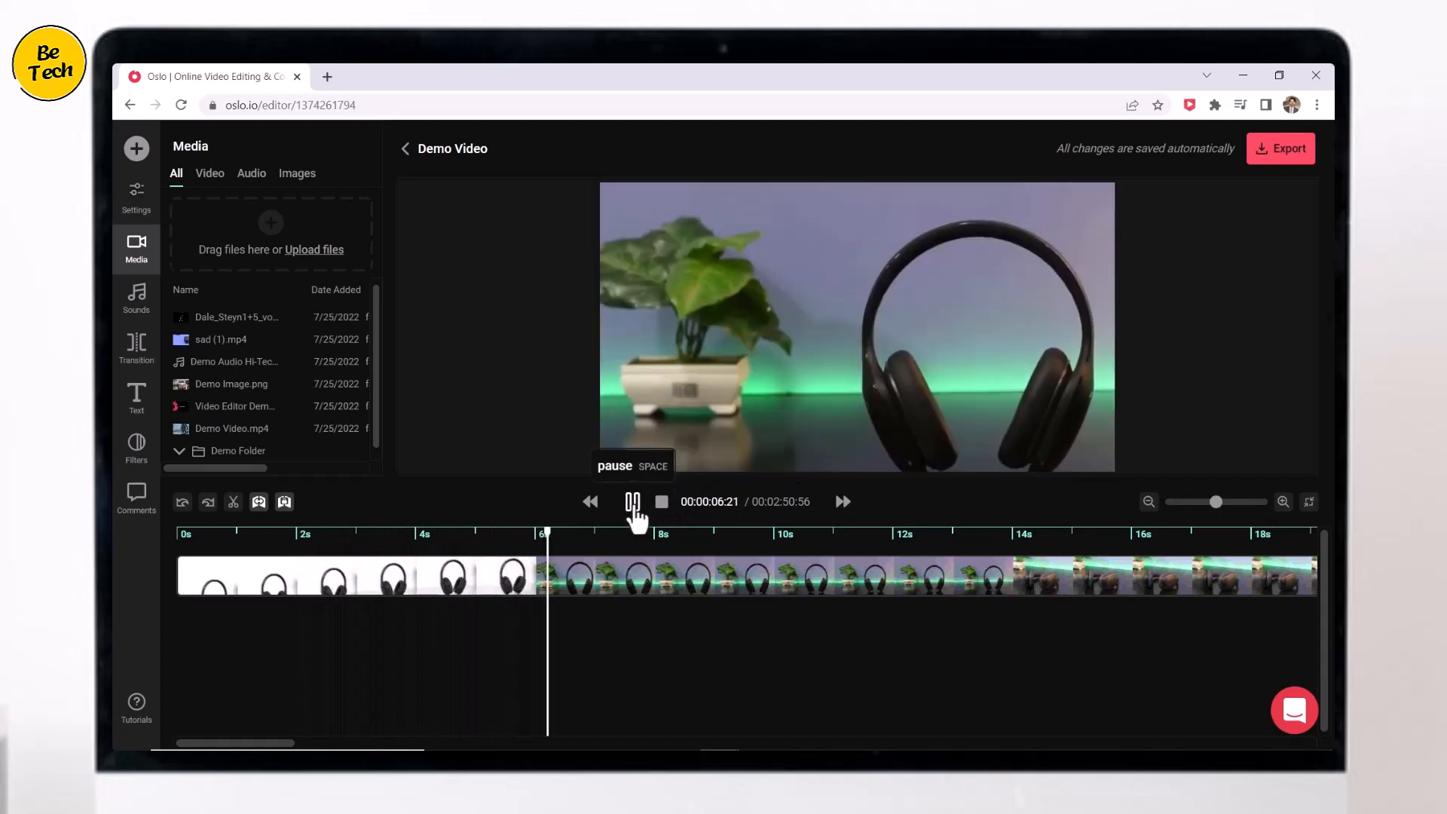
{"action": "left_click", "coordinate": [633, 504]}
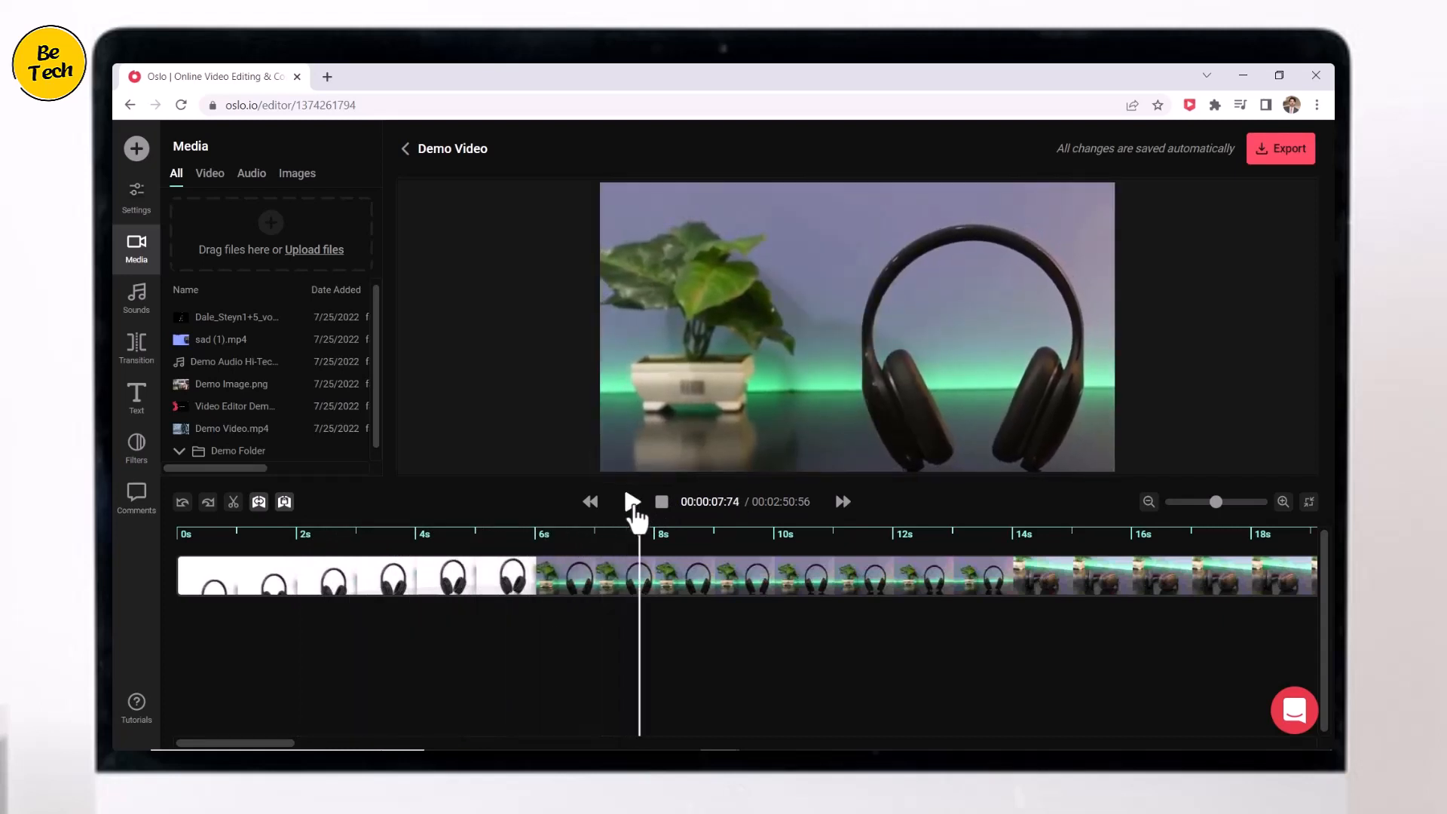
Add the Dale_Steyn video to the timeline directly after the end of sad (1).mp4
{"action": "left_click_drag", "start_coordinate": [1216, 502], "coordinate": [1172, 503]}
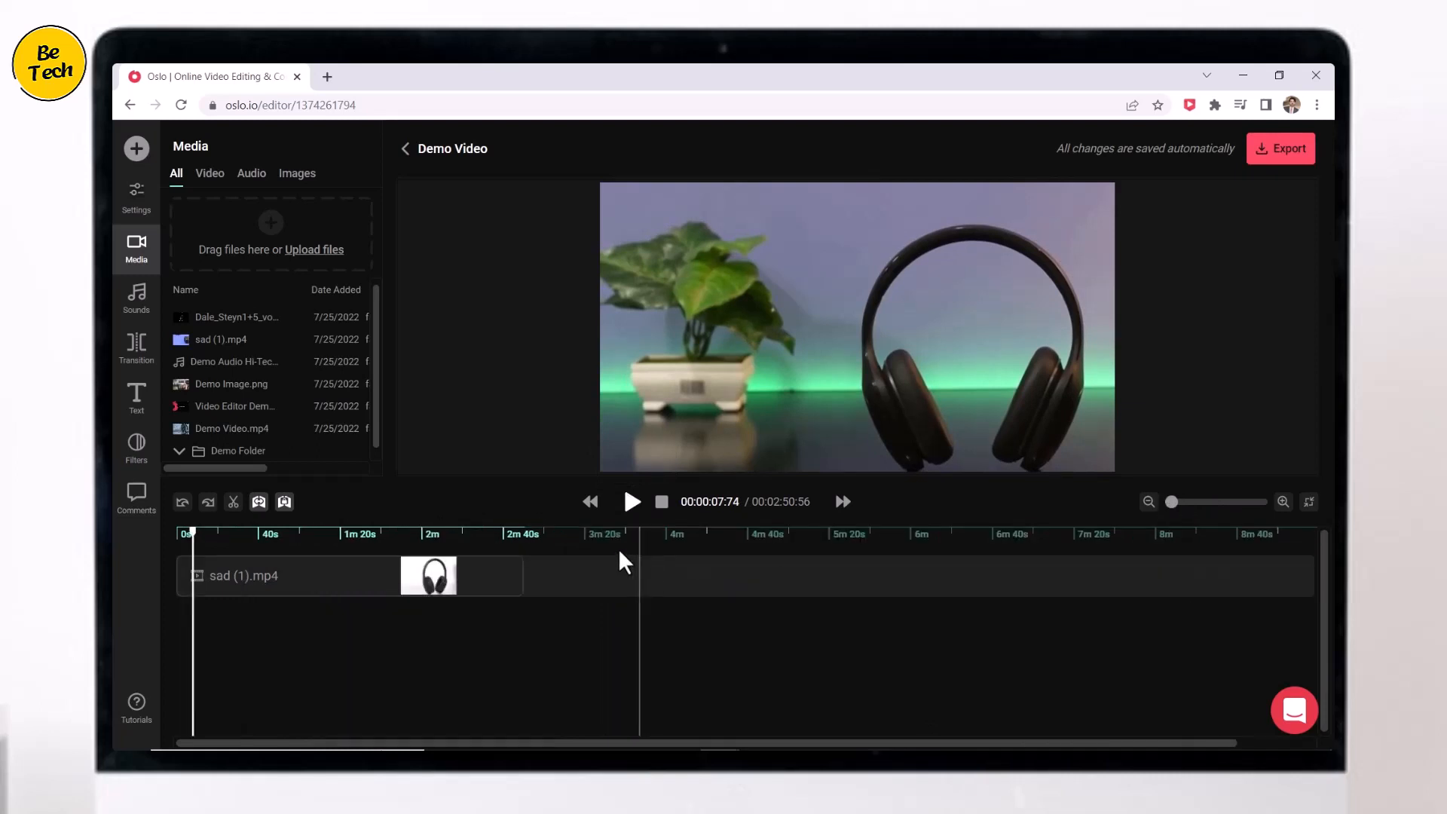
{"action": "left_click", "coordinate": [533, 542]}
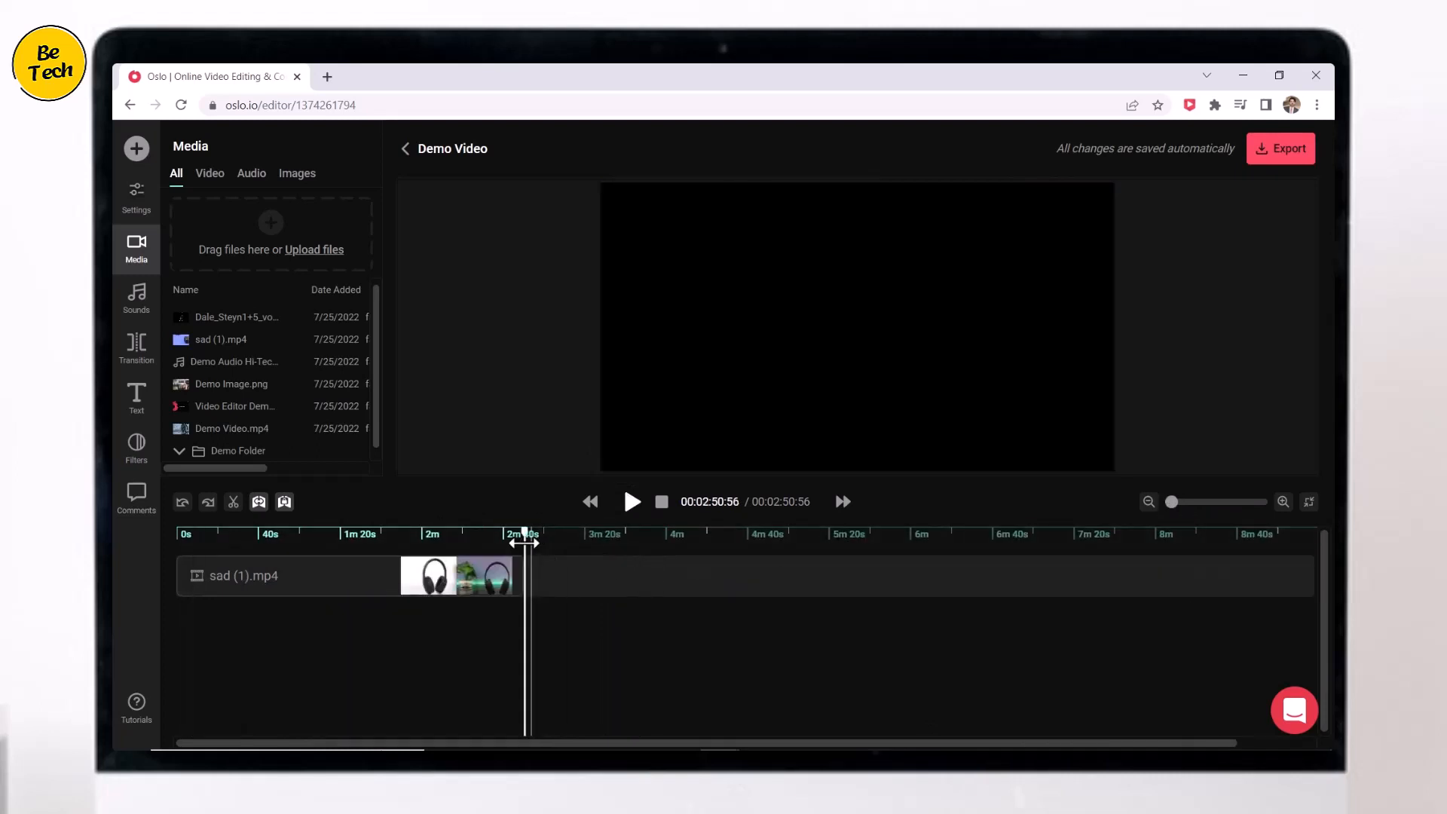
{"action": "left_click_drag", "start_coordinate": [211, 319], "coordinate": [512, 537]}
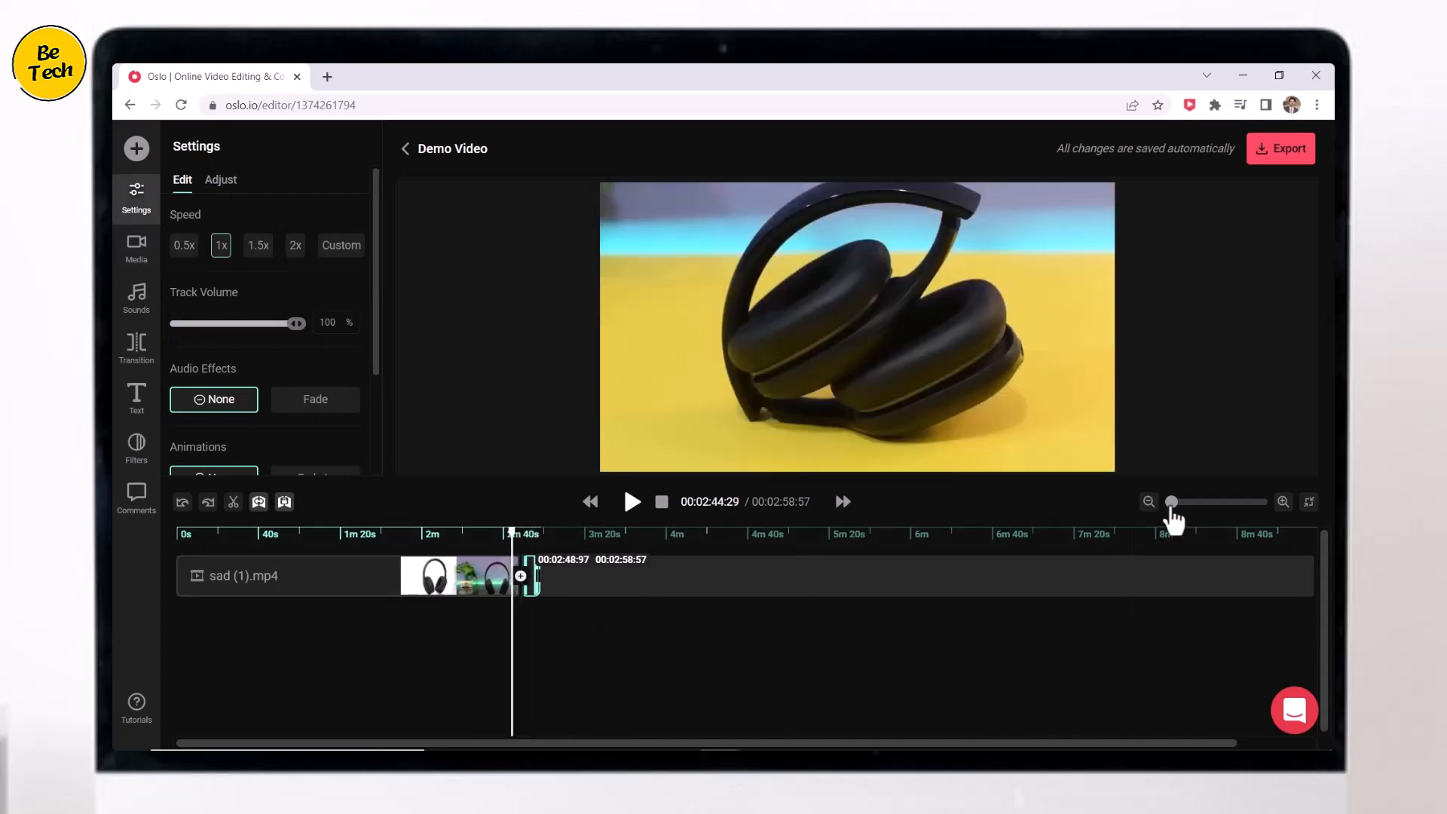
Trim the end of the Dale_Steyn clip so it finishes at about 00:02:55:75
{"action": "left_click_drag", "start_coordinate": [1173, 502], "coordinate": [1172, 503]}
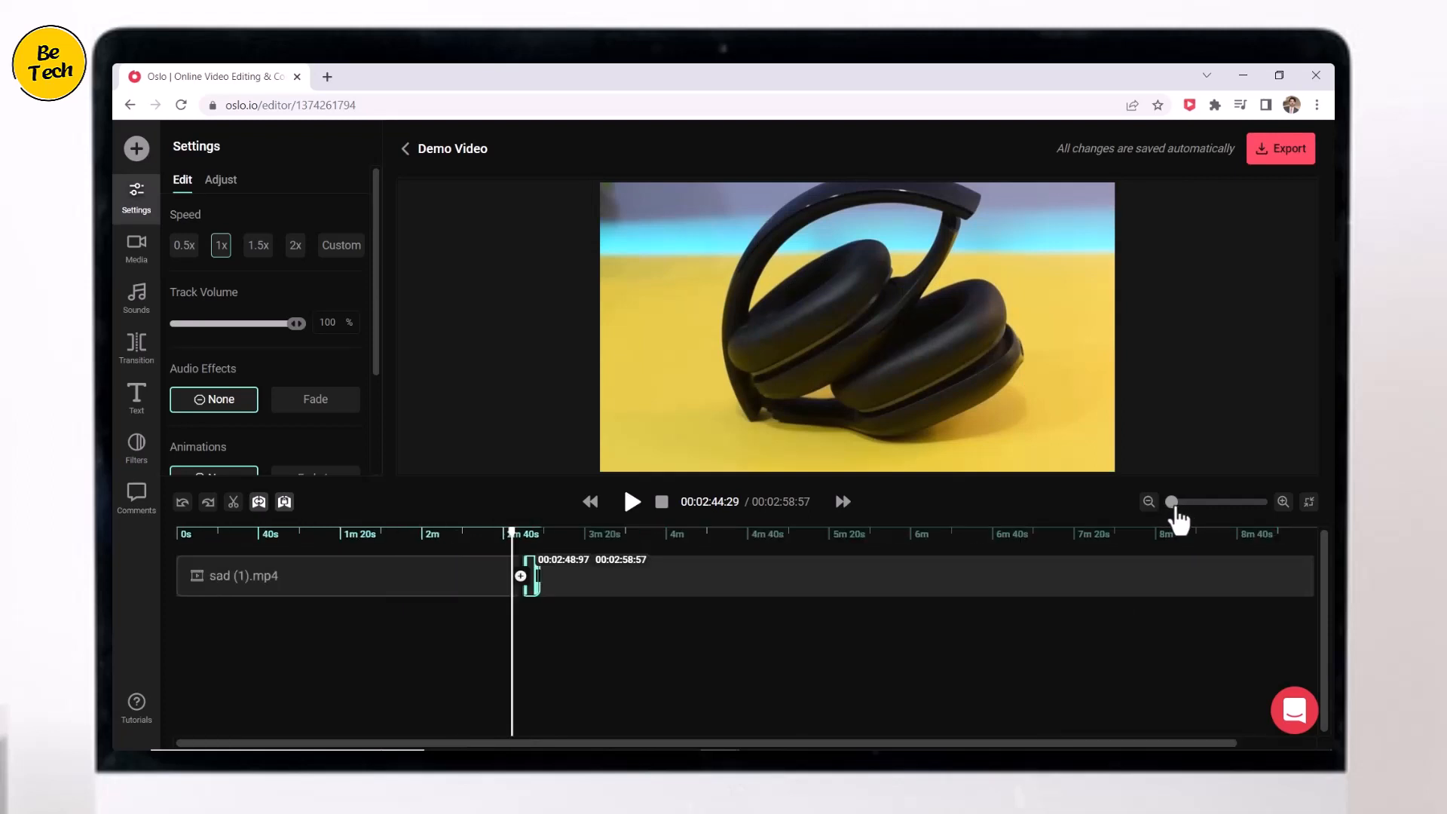
{"action": "left_click", "coordinate": [1283, 502]}
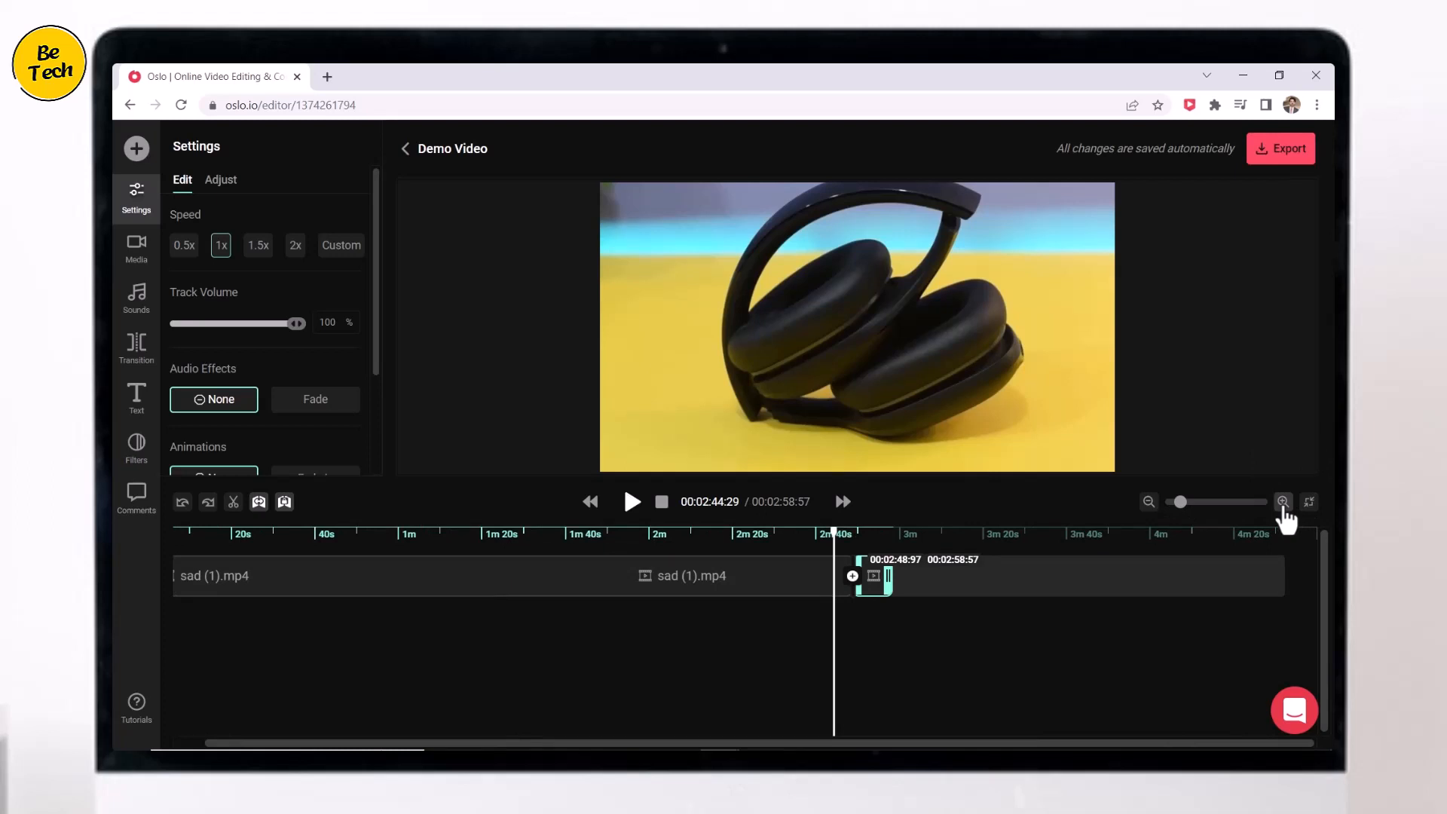
{"action": "left_click", "coordinate": [1283, 502]}
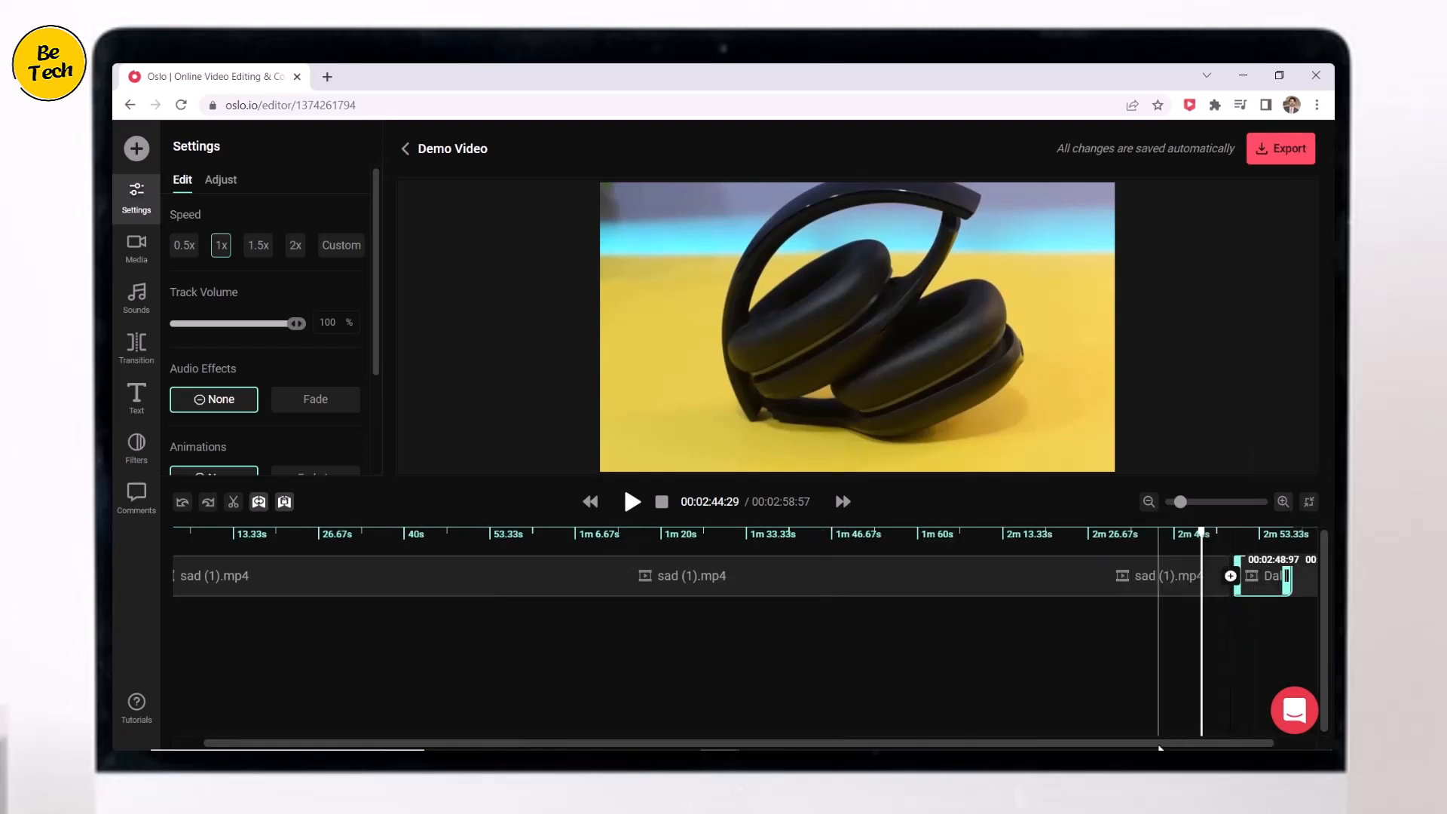
{"action": "left_click_drag", "start_coordinate": [1176, 744], "coordinate": [1296, 742]}
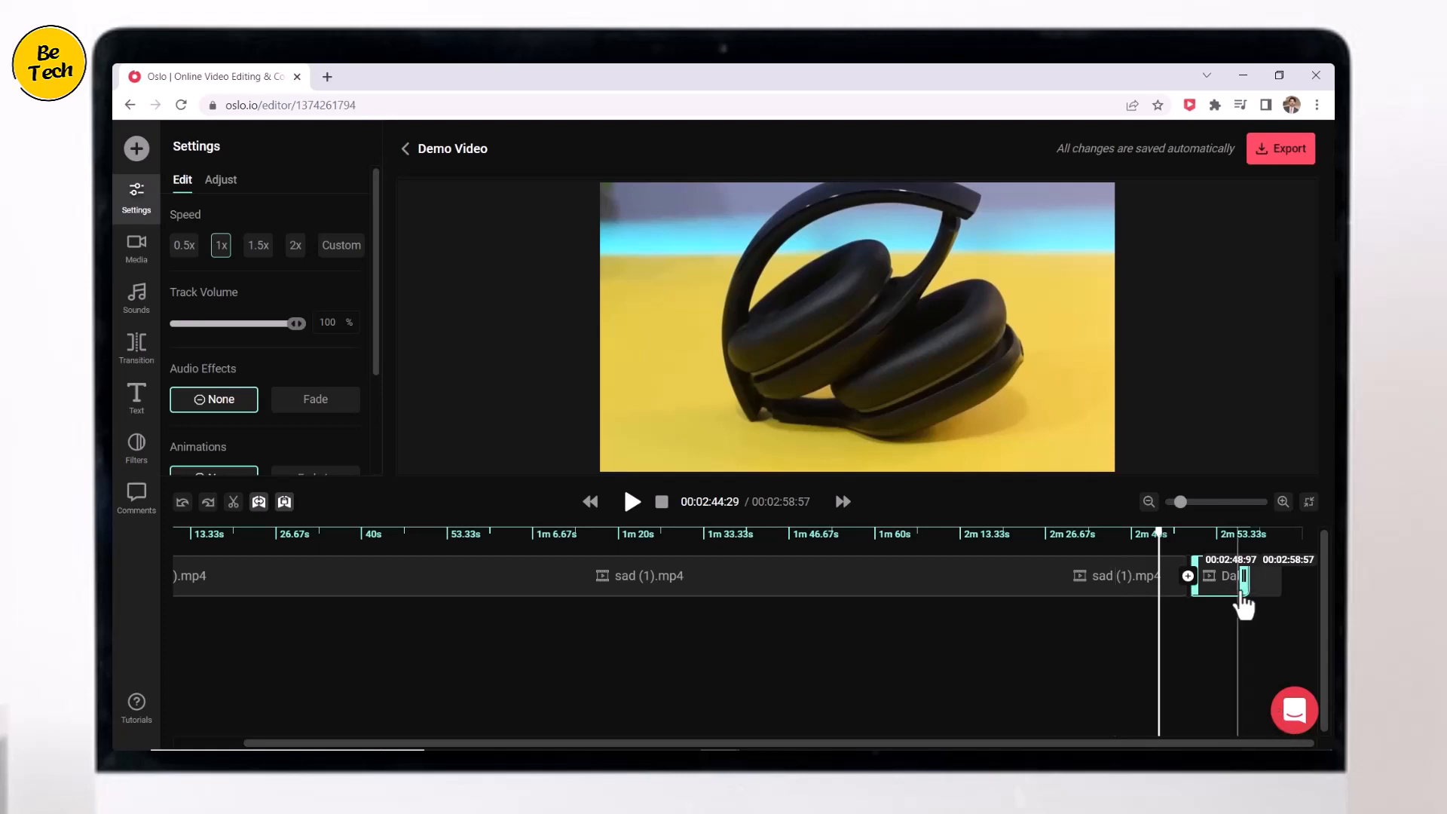
{"action": "left_click", "coordinate": [1237, 592]}
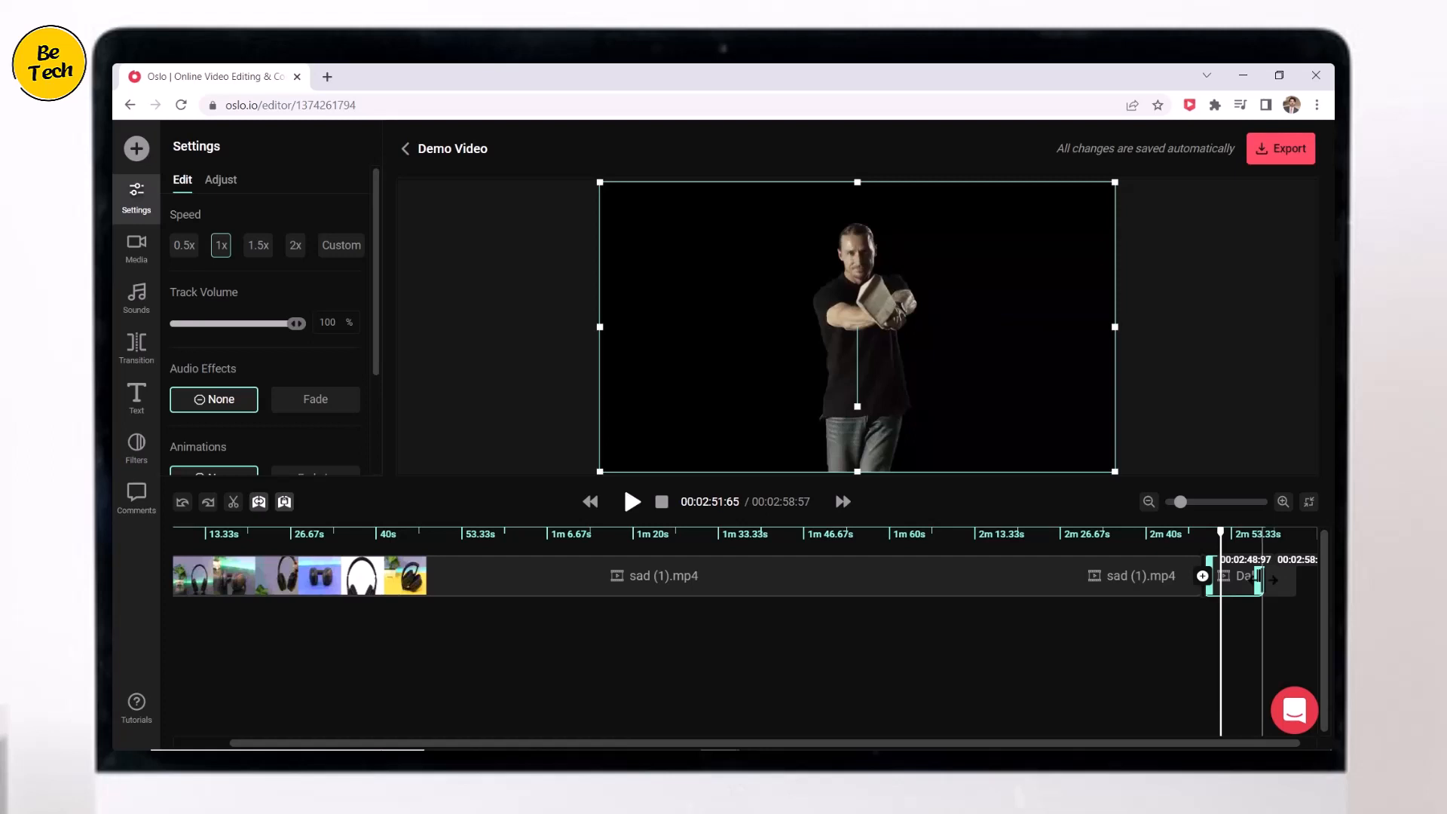
{"action": "left_click_drag", "start_coordinate": [1259, 579], "coordinate": [1245, 578]}
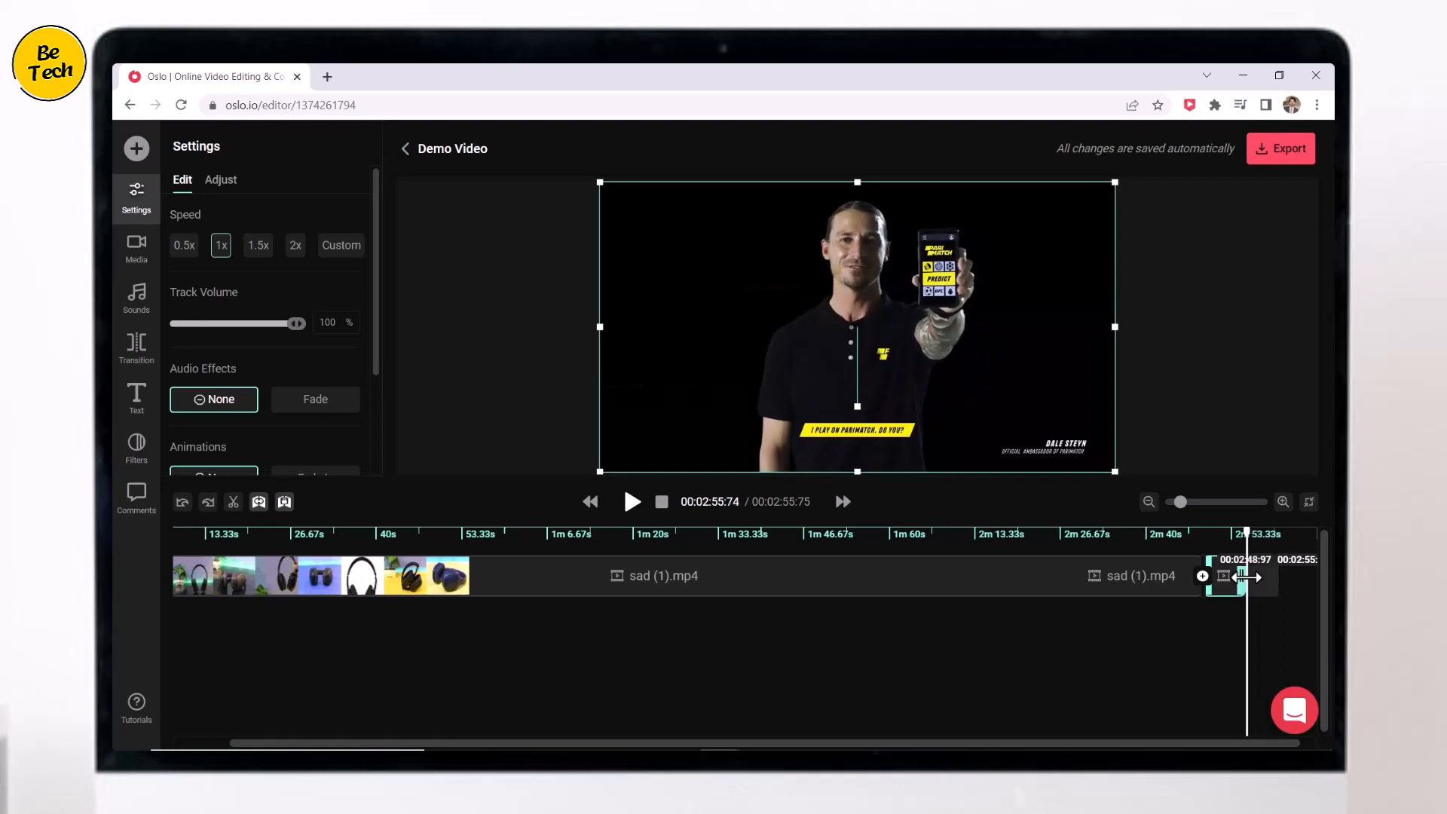
View the available transitions at the junction between the two clips and close the list without choosing one
{"action": "left_click", "coordinate": [1204, 580]}
{"action": "left_click", "coordinate": [1027, 591]}
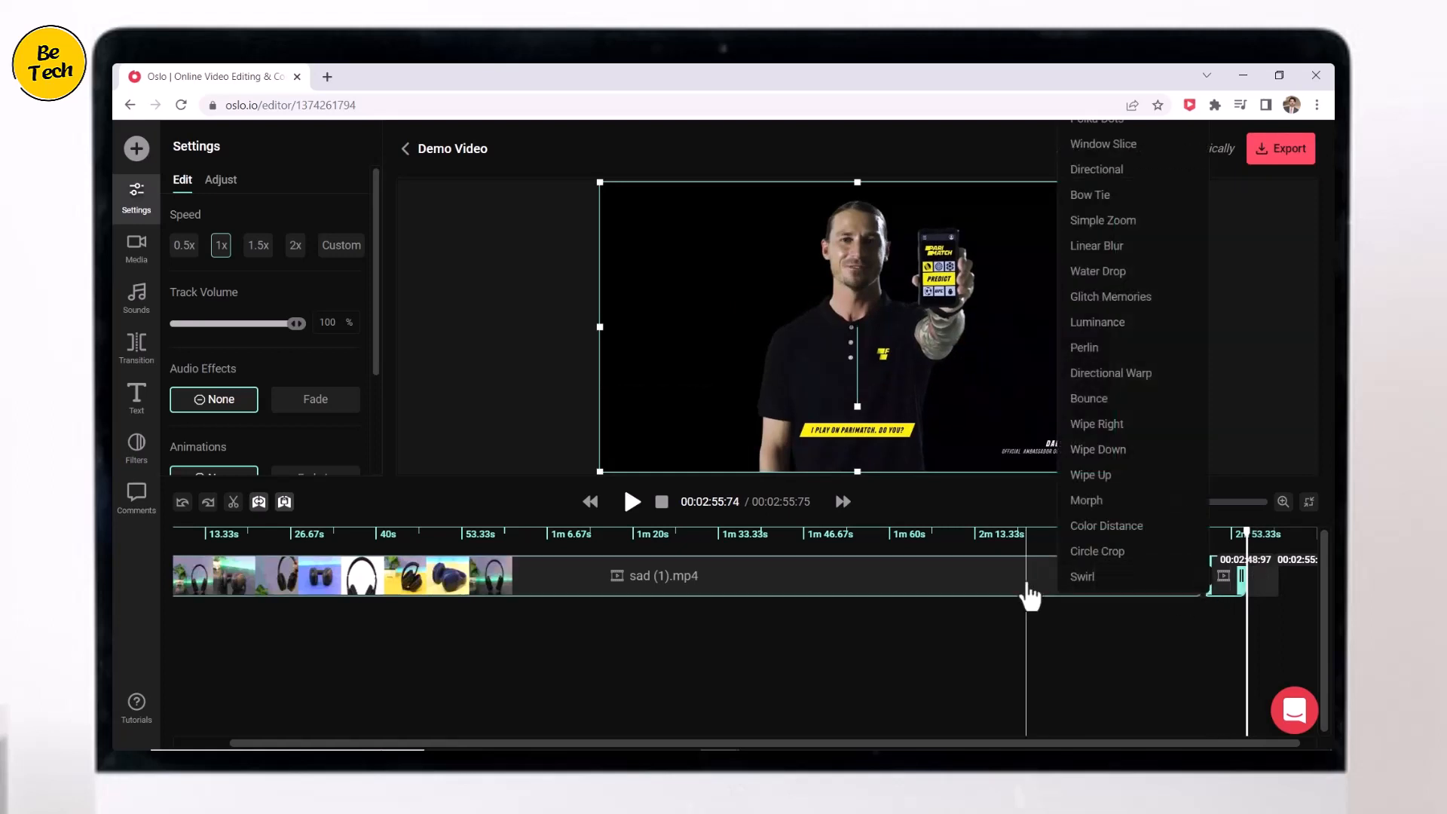
{"action": "left_click", "coordinate": [1080, 639]}
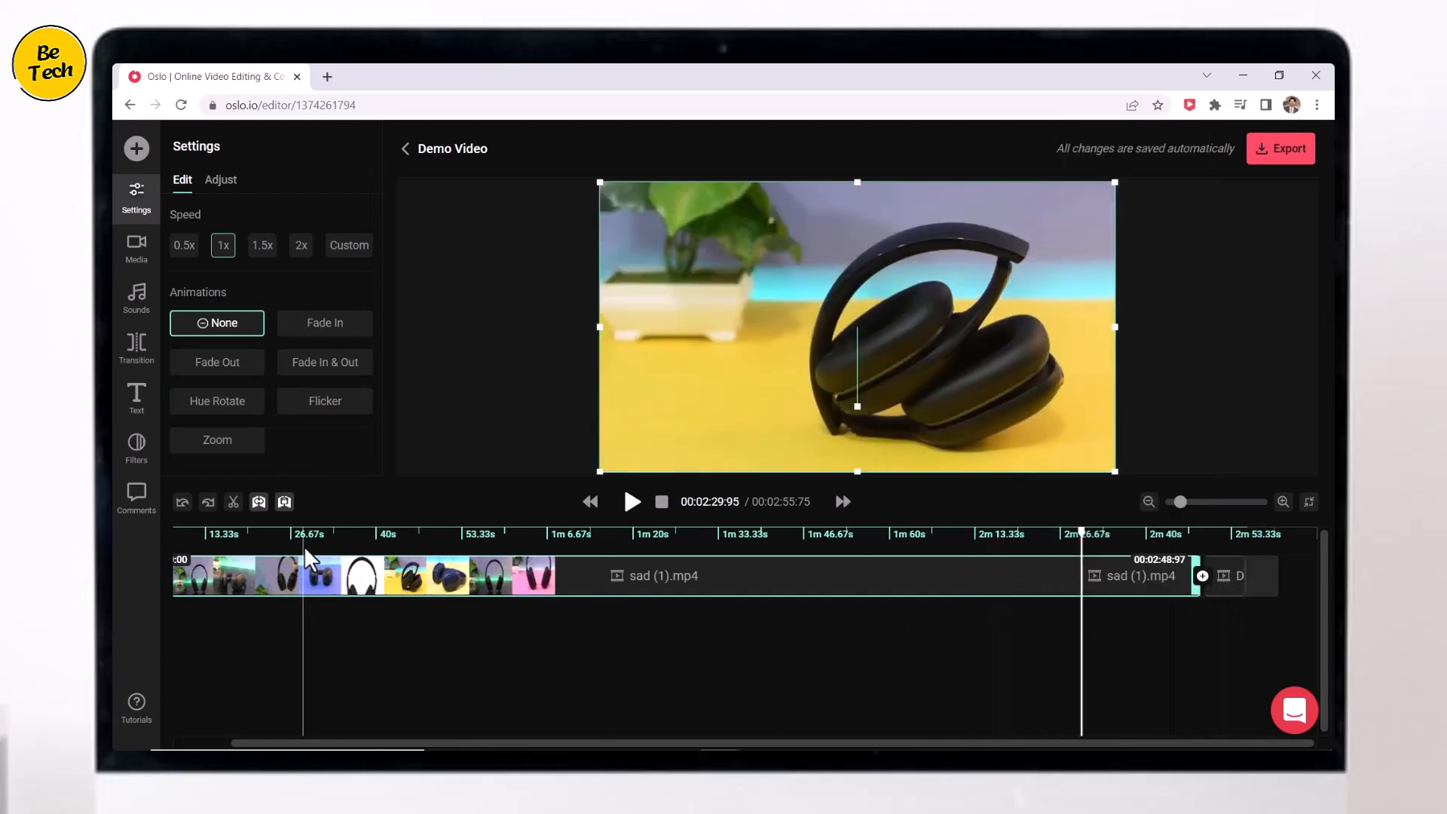
Preview the sequence at about 29 seconds and play it across the junction between the two clips
{"action": "left_click", "coordinate": [305, 540]}
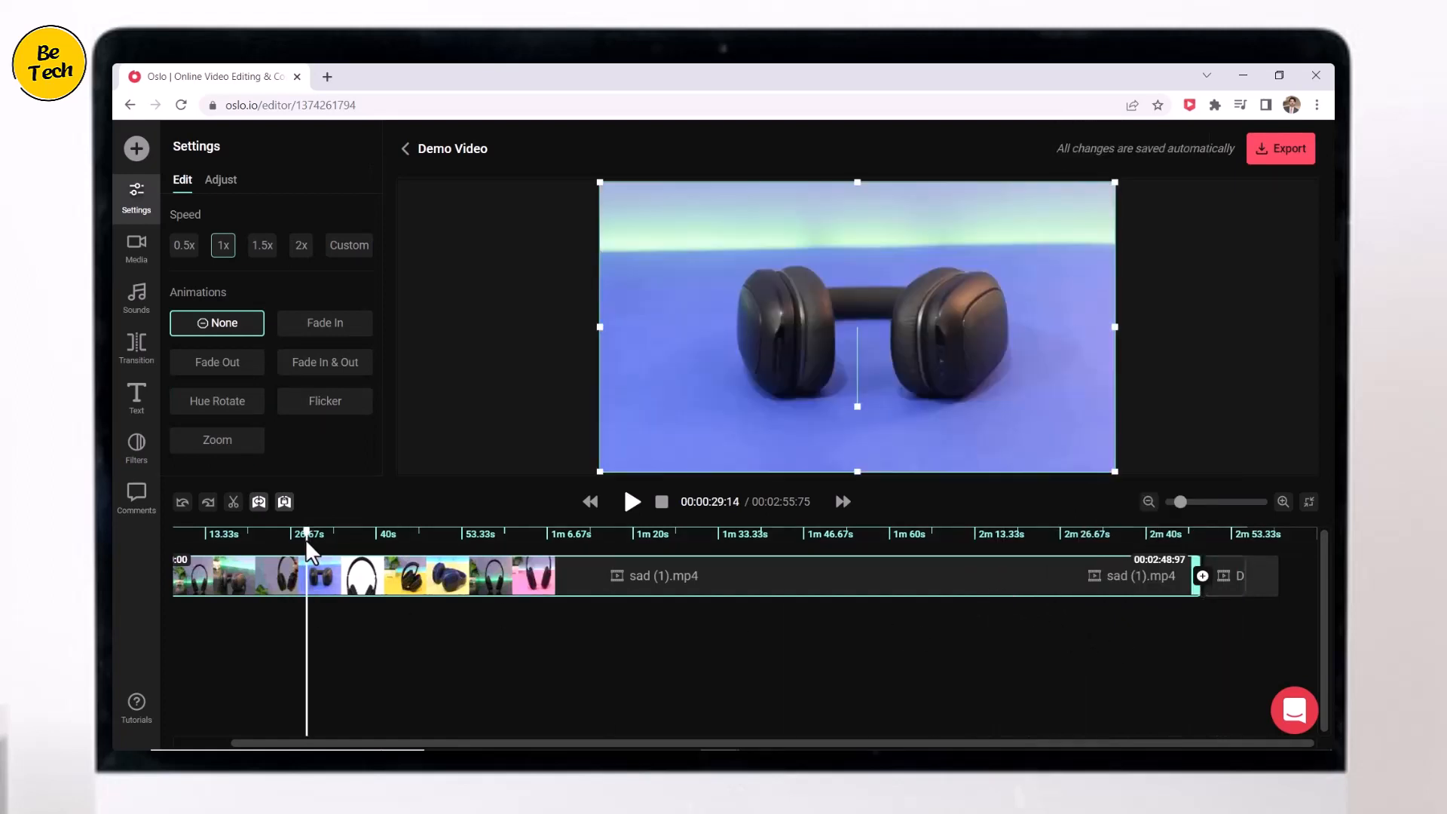
{"action": "left_click", "coordinate": [1190, 541]}
{"action": "key", "text": "space"}
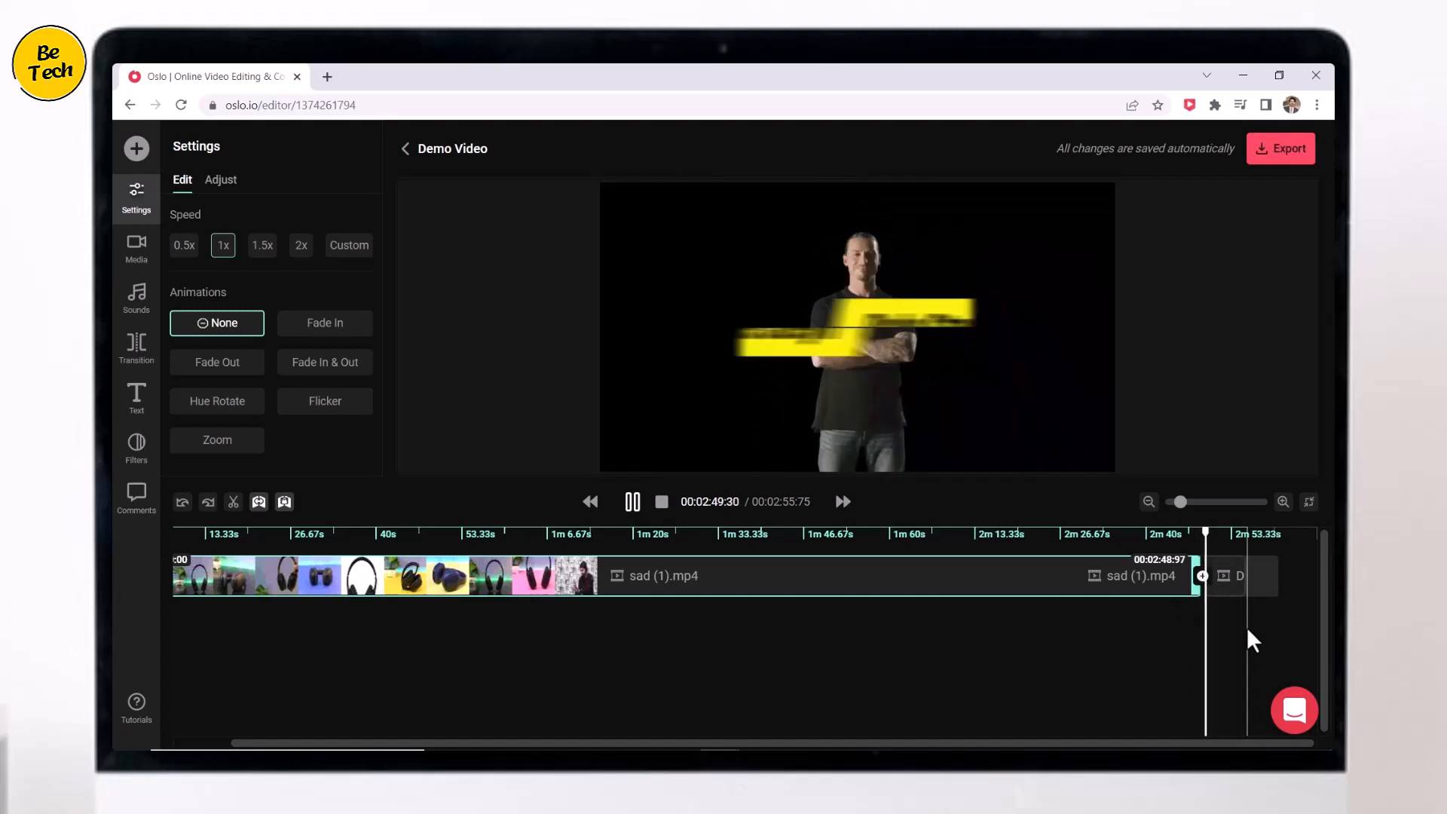
{"action": "key", "text": "space"}
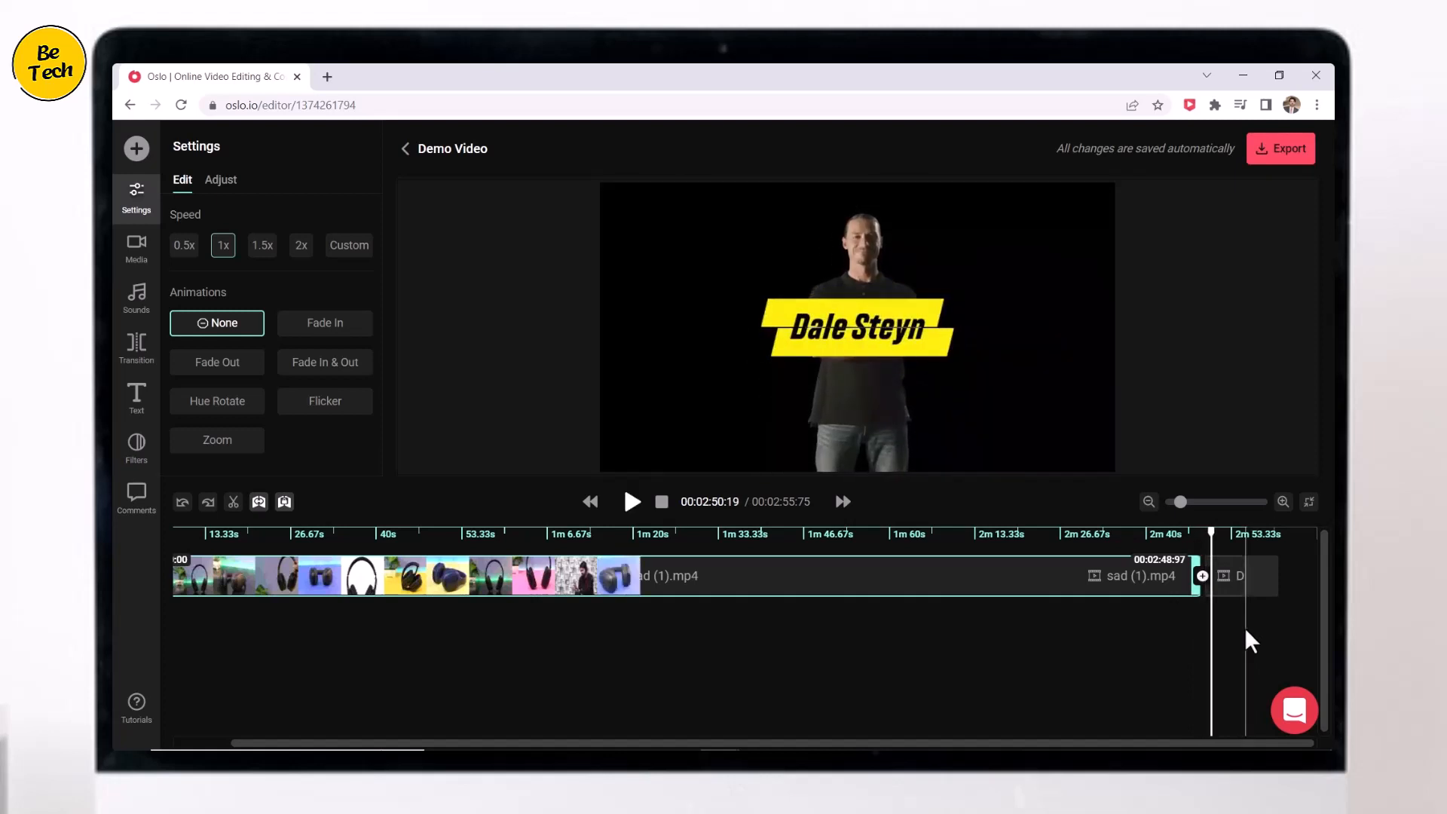
Split the sad (1).mp4 clip at 00:01:09:08 and again at 00:01:25:45
{"action": "left_click", "coordinate": [557, 540]}
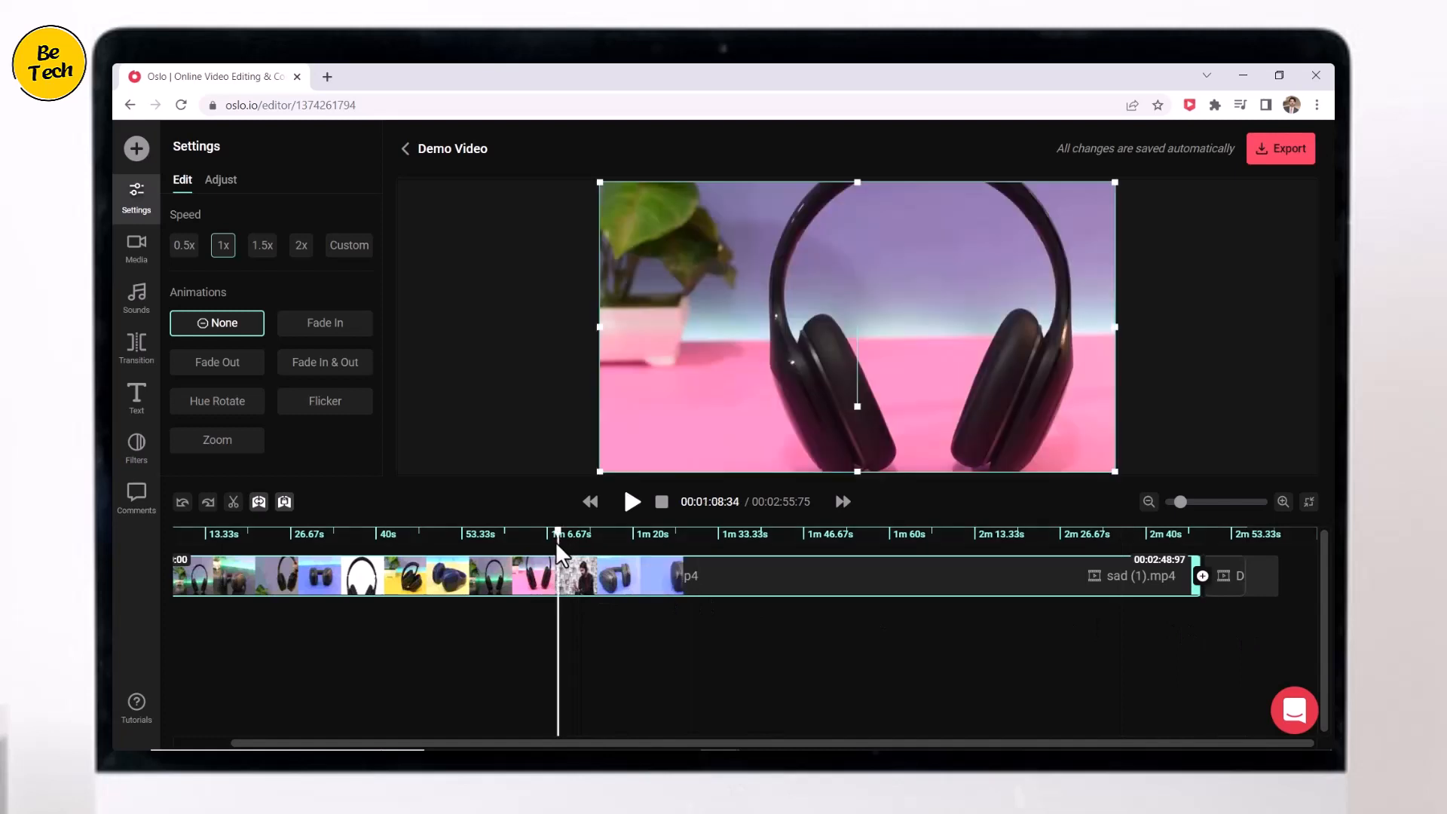
{"action": "left_click", "coordinate": [562, 586]}
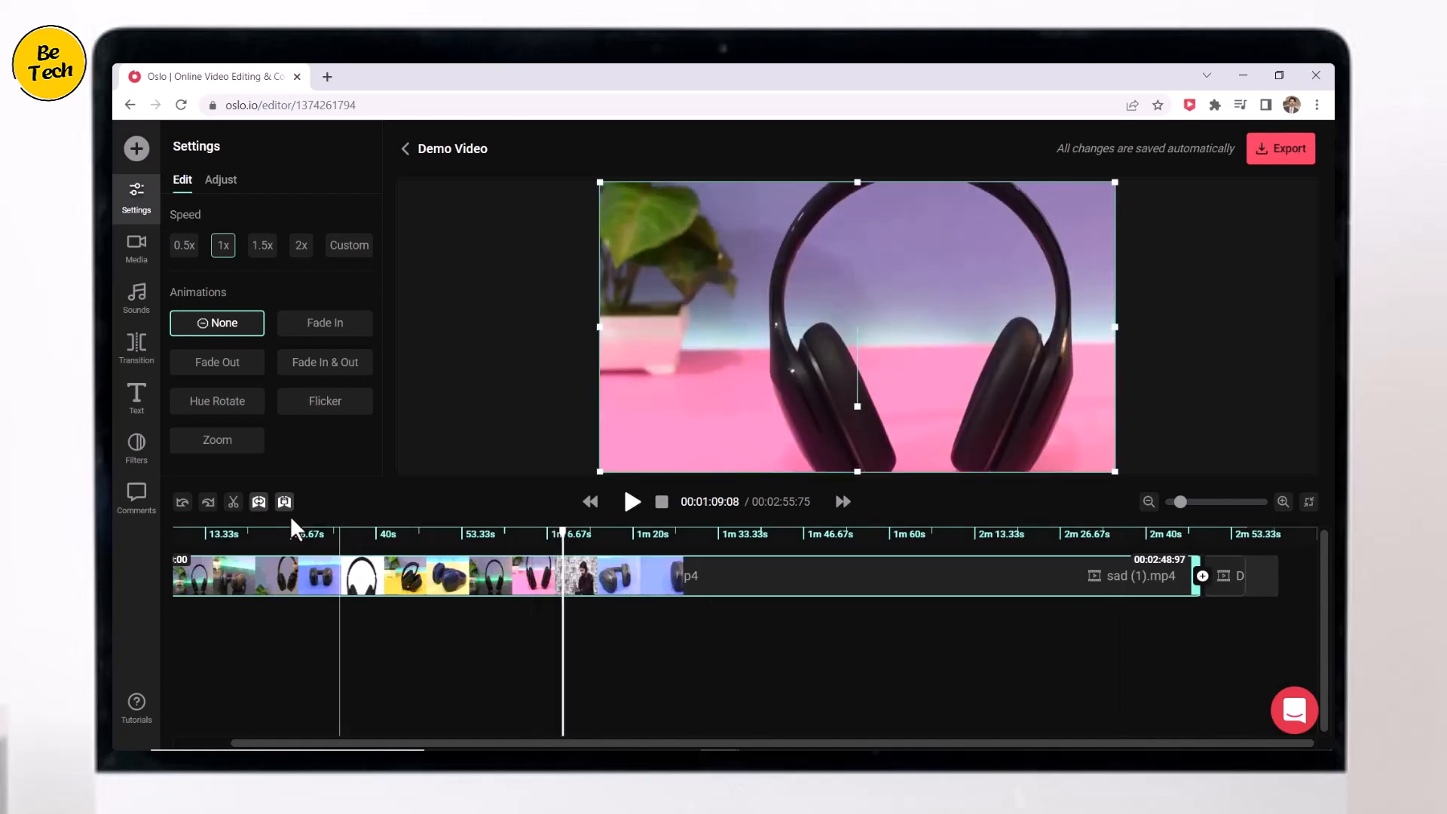
{"action": "left_click", "coordinate": [234, 503]}
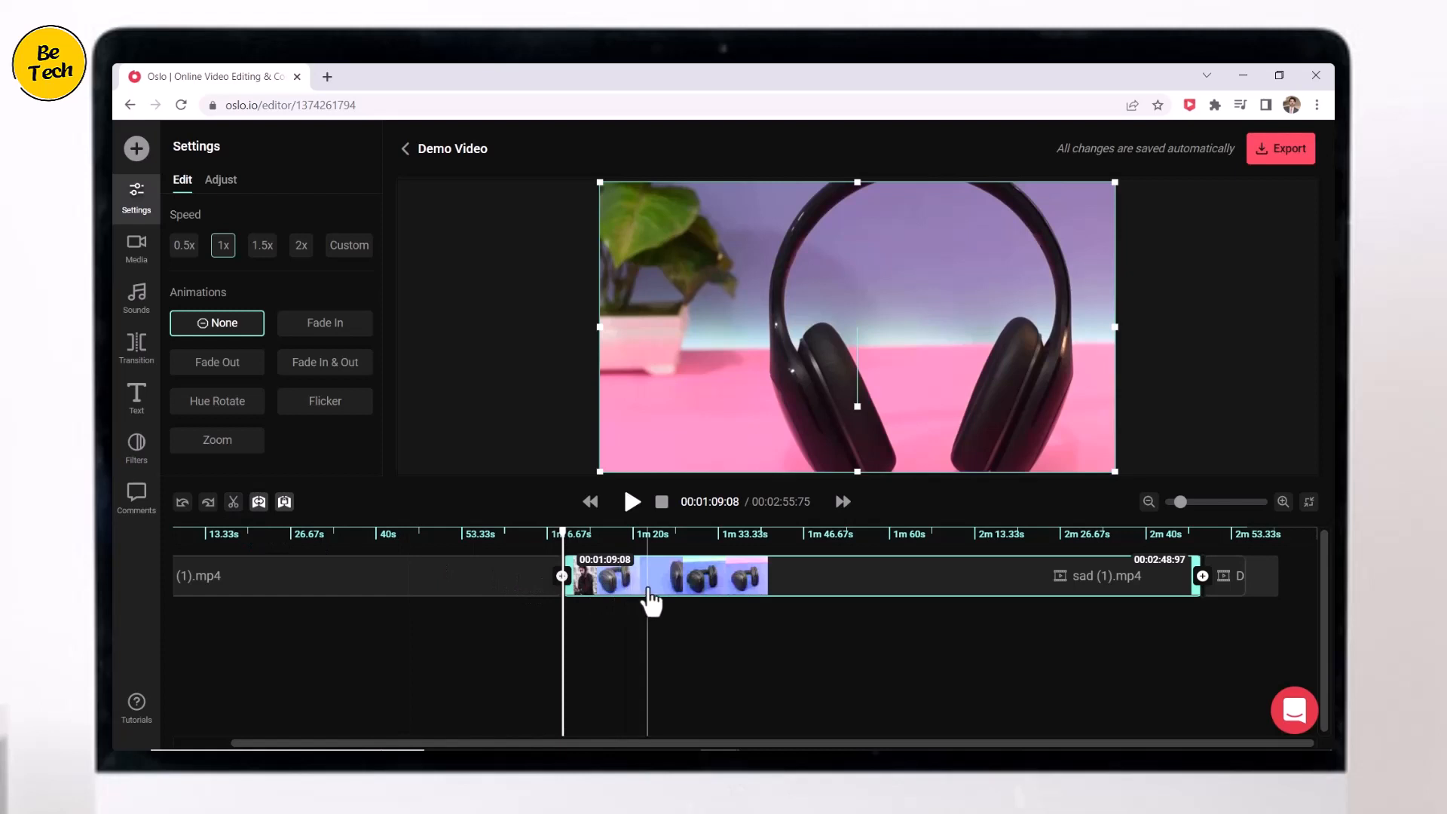
{"action": "left_click", "coordinate": [667, 551]}
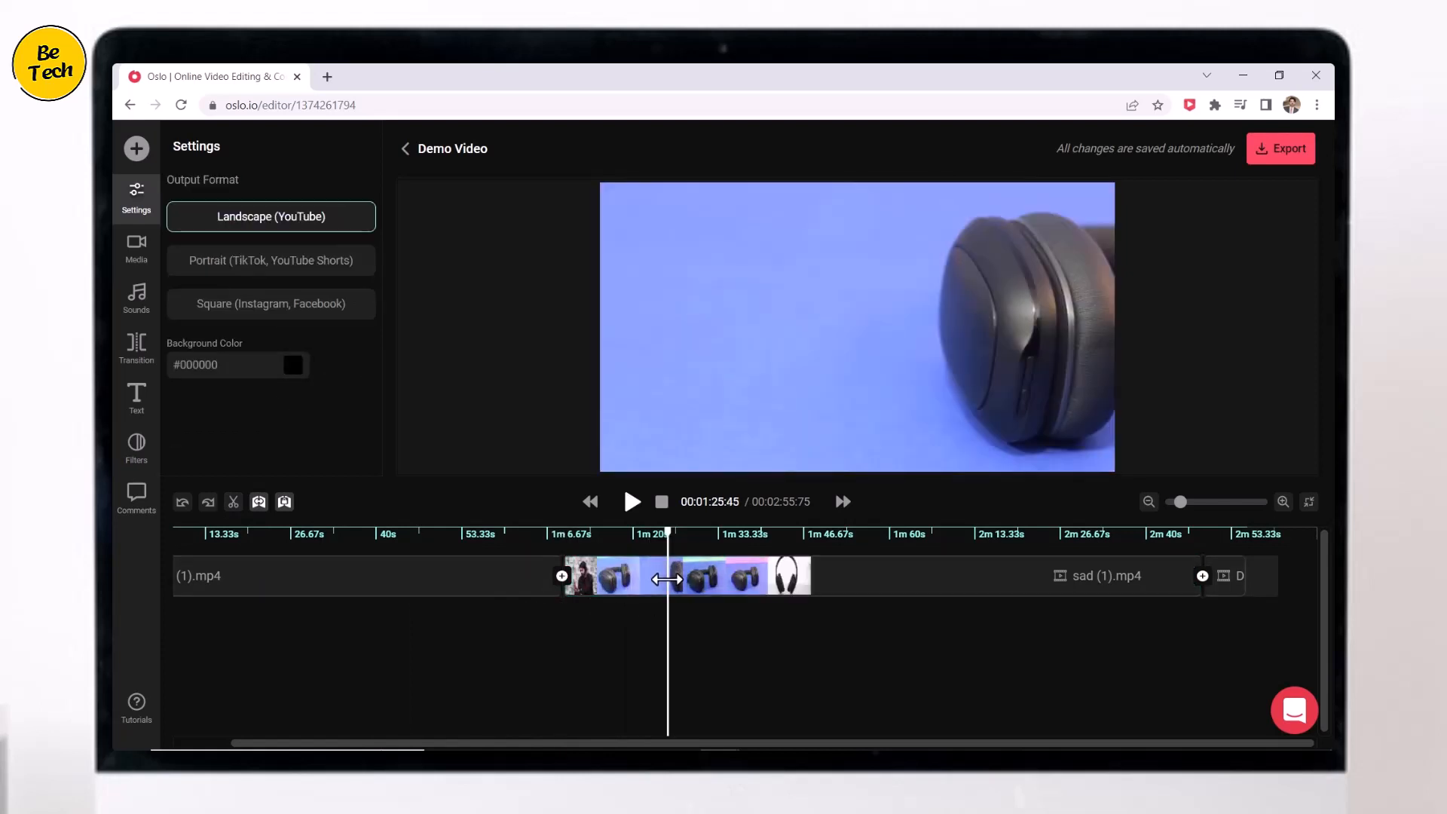
{"action": "left_click", "coordinate": [234, 504]}
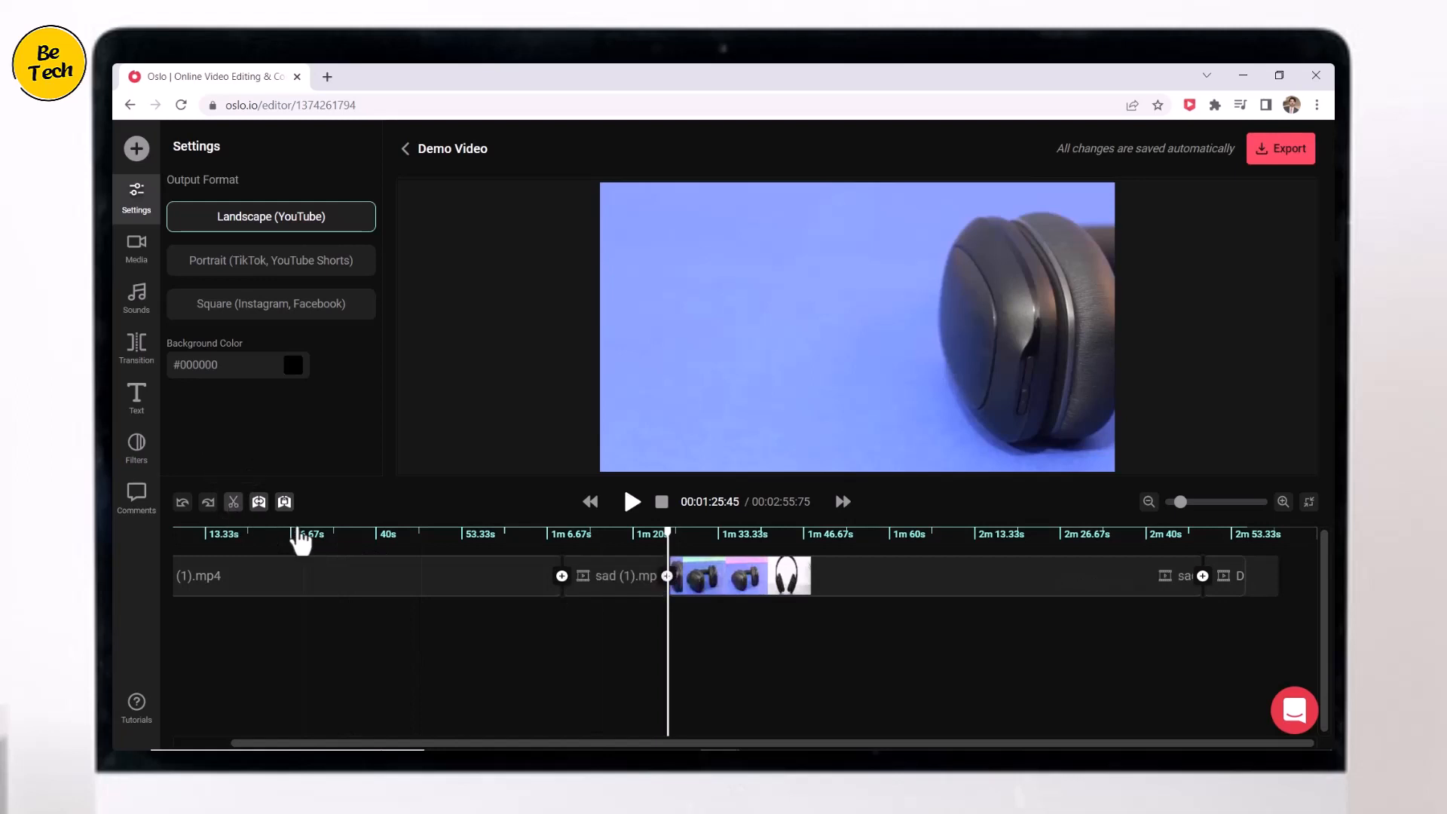
Delete the sad (1).mp4 segment between the two cuts and move the two following clips earlier to close the gap
{"action": "left_click", "coordinate": [612, 592]}
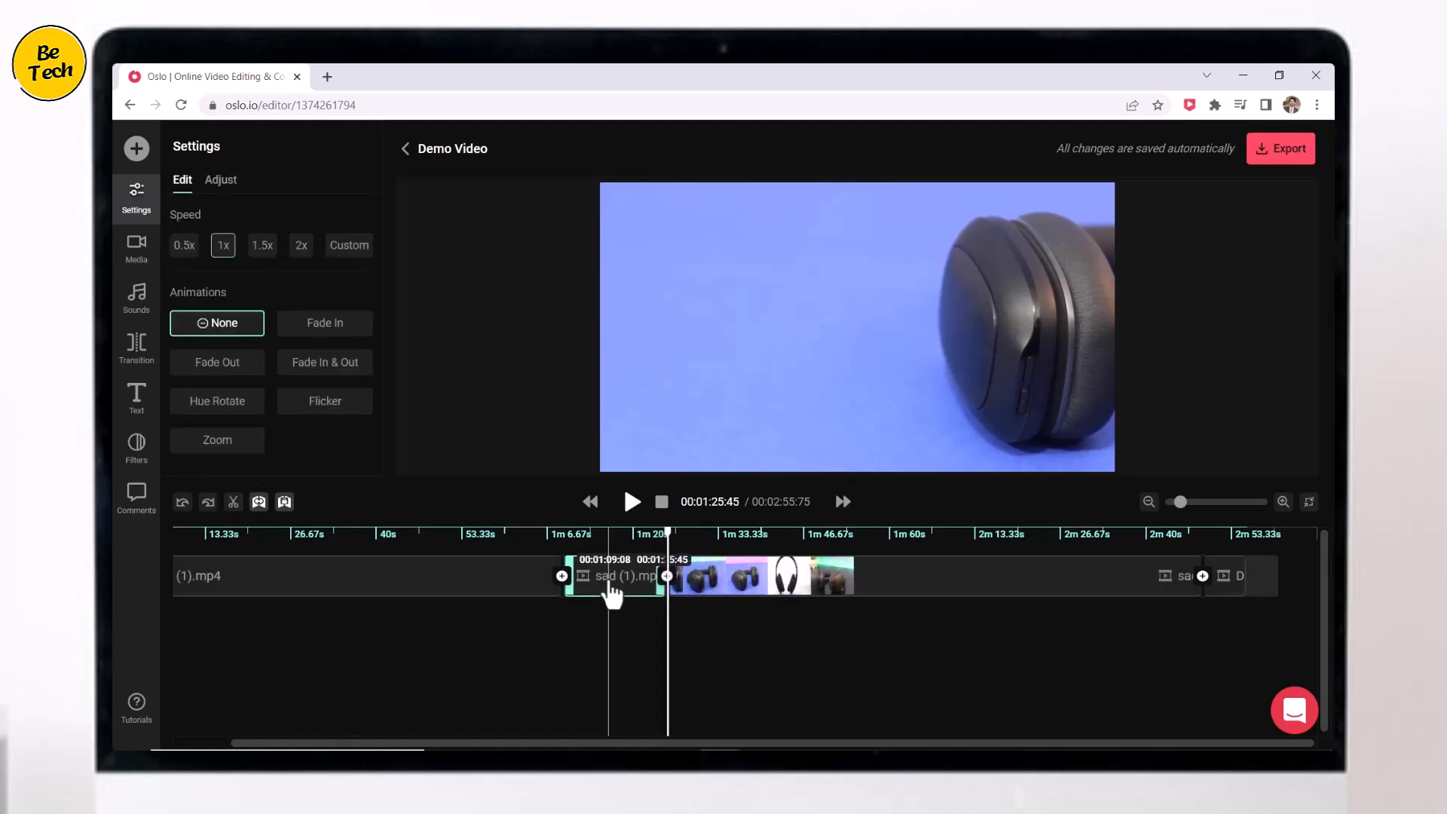
{"action": "key", "text": "Delete"}
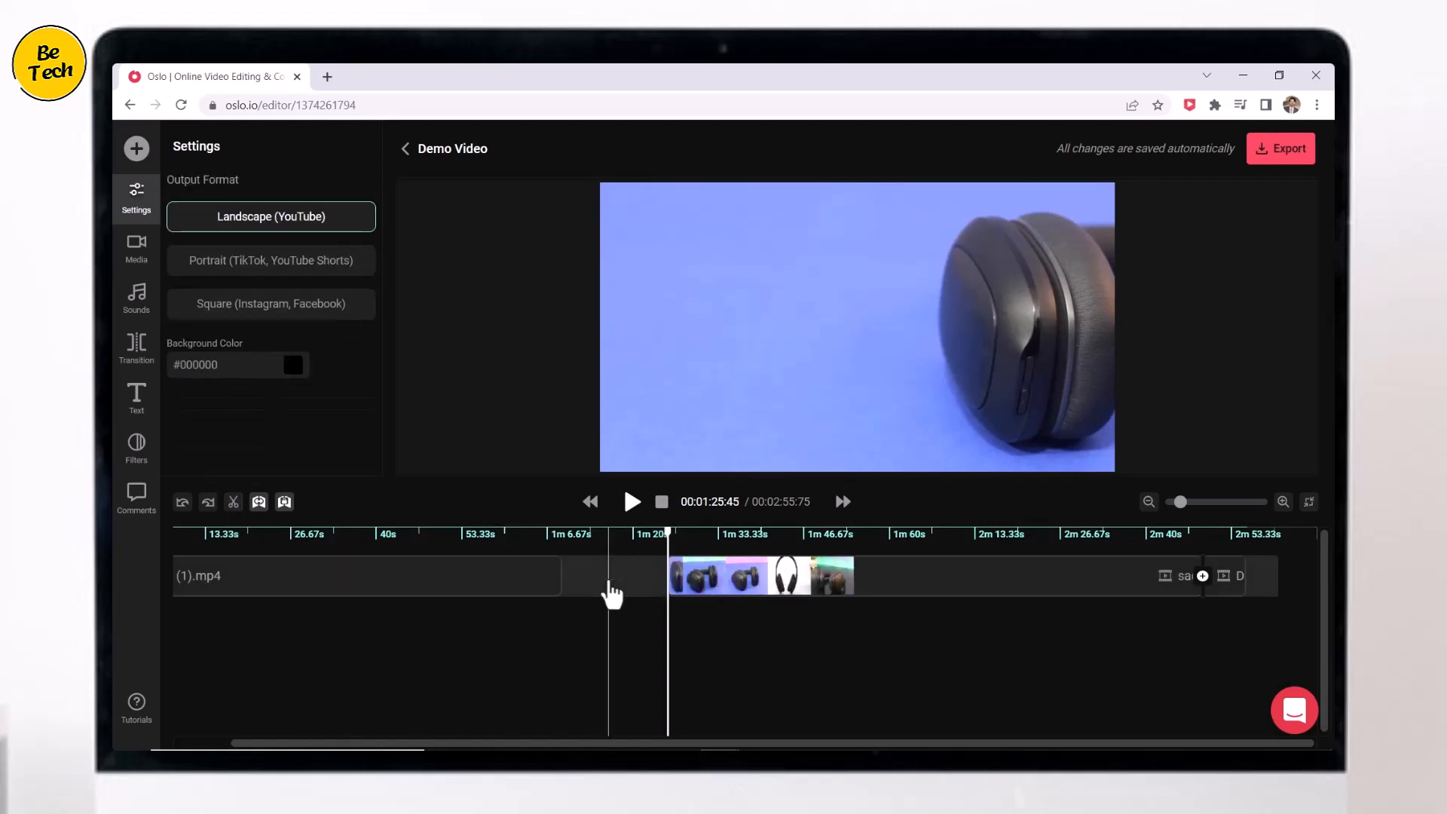
{"action": "left_click", "coordinate": [1237, 580]}
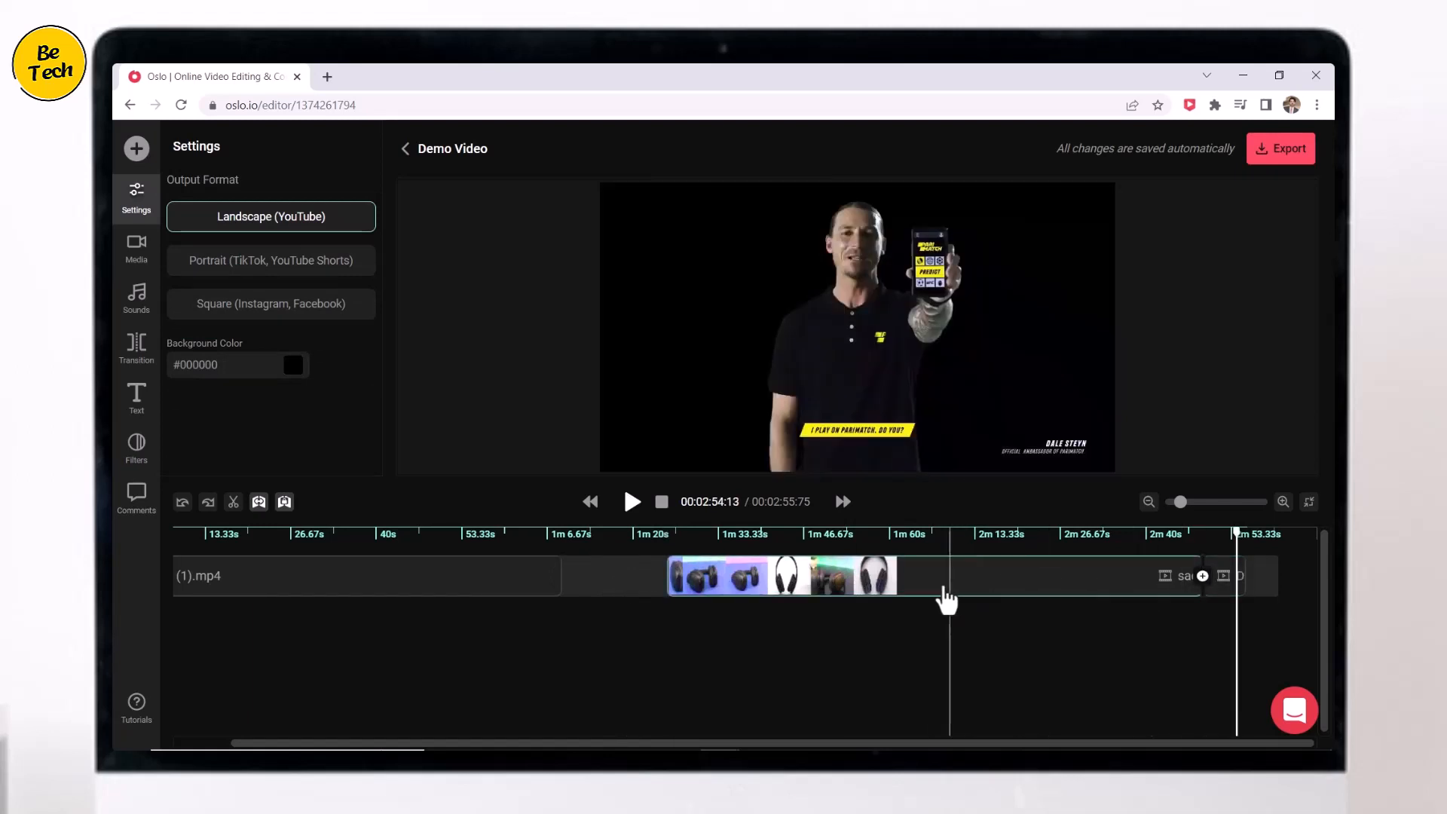
{"action": "left_click_drag", "start_coordinate": [946, 599], "coordinate": [824, 598]}
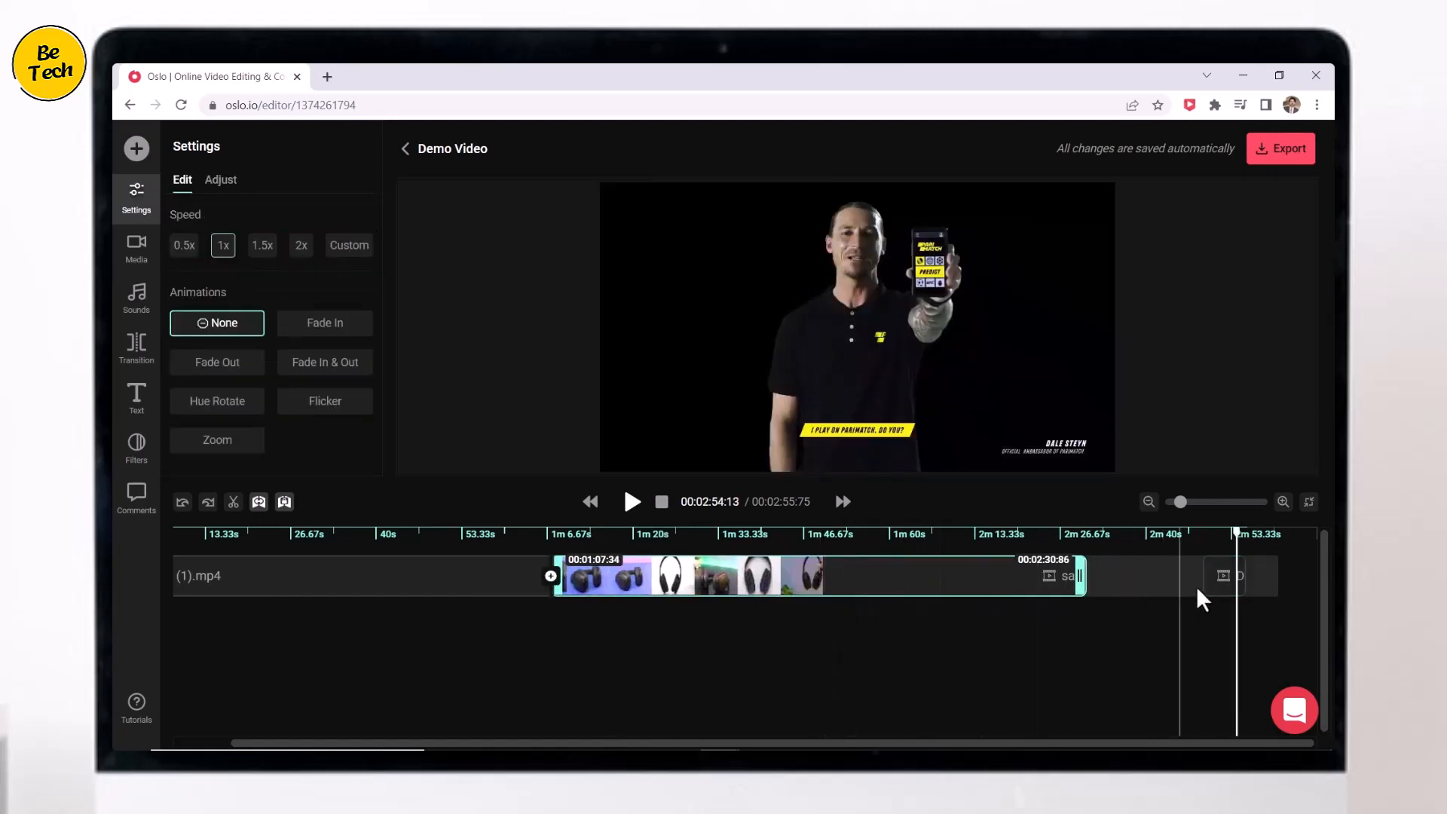
{"action": "left_click_drag", "start_coordinate": [1226, 595], "coordinate": [1107, 603]}
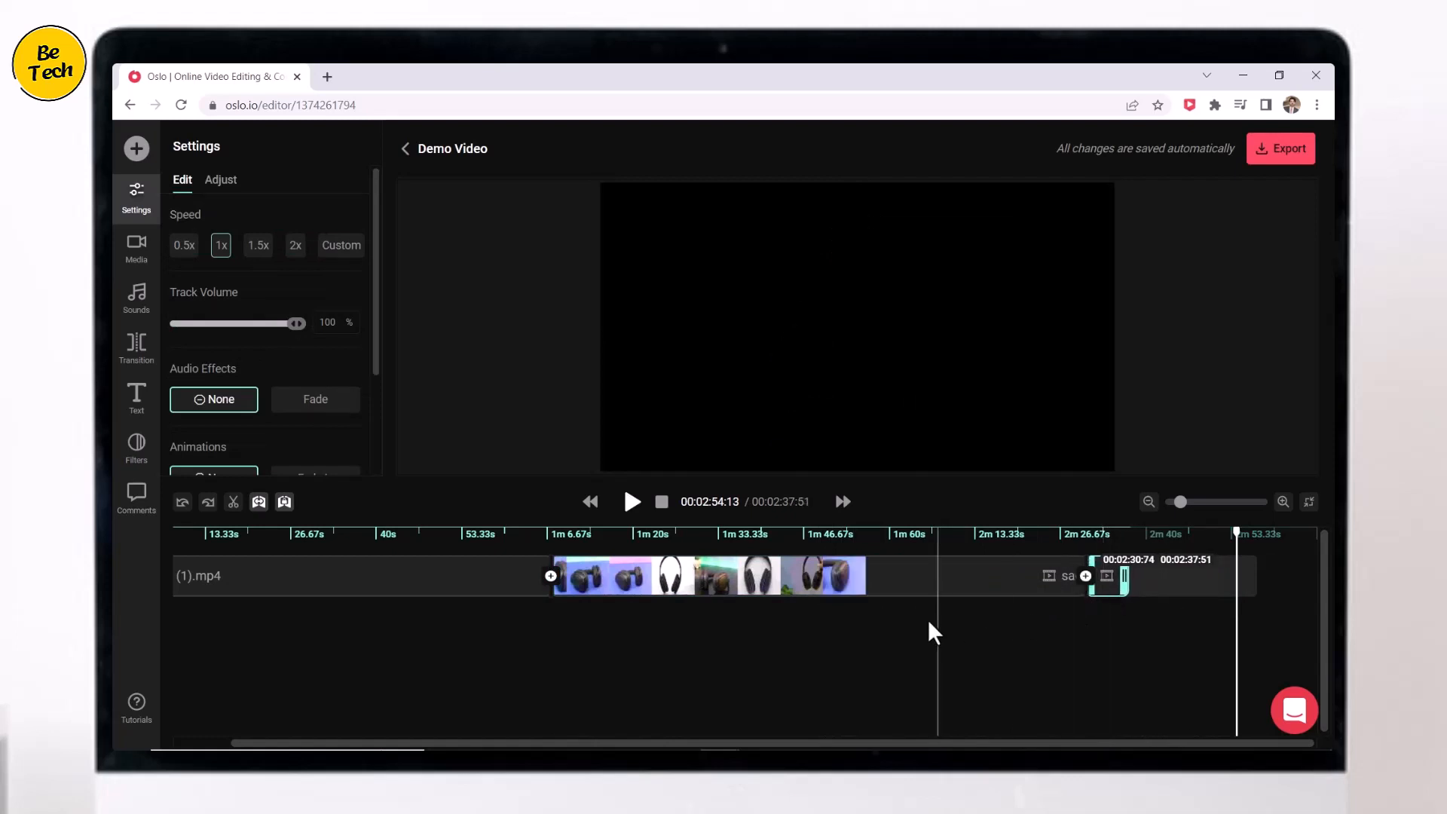
Add a Luminance transition at the junction between the two sad (1).mp4 segments
{"action": "left_click", "coordinate": [760, 600]}
{"action": "left_click", "coordinate": [453, 561]}
{"action": "left_click", "coordinate": [533, 588]}
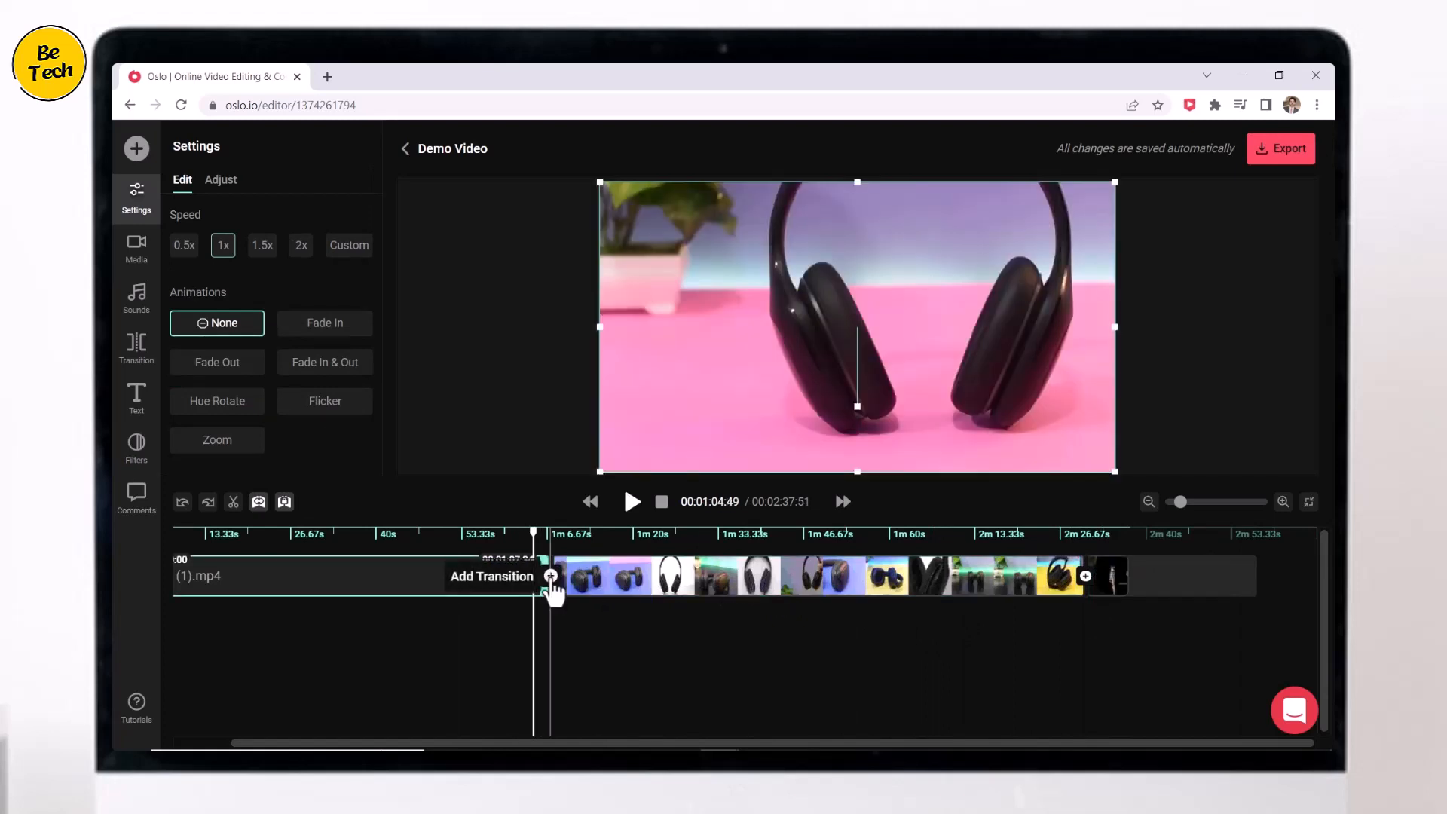
{"action": "left_click", "coordinate": [551, 576]}
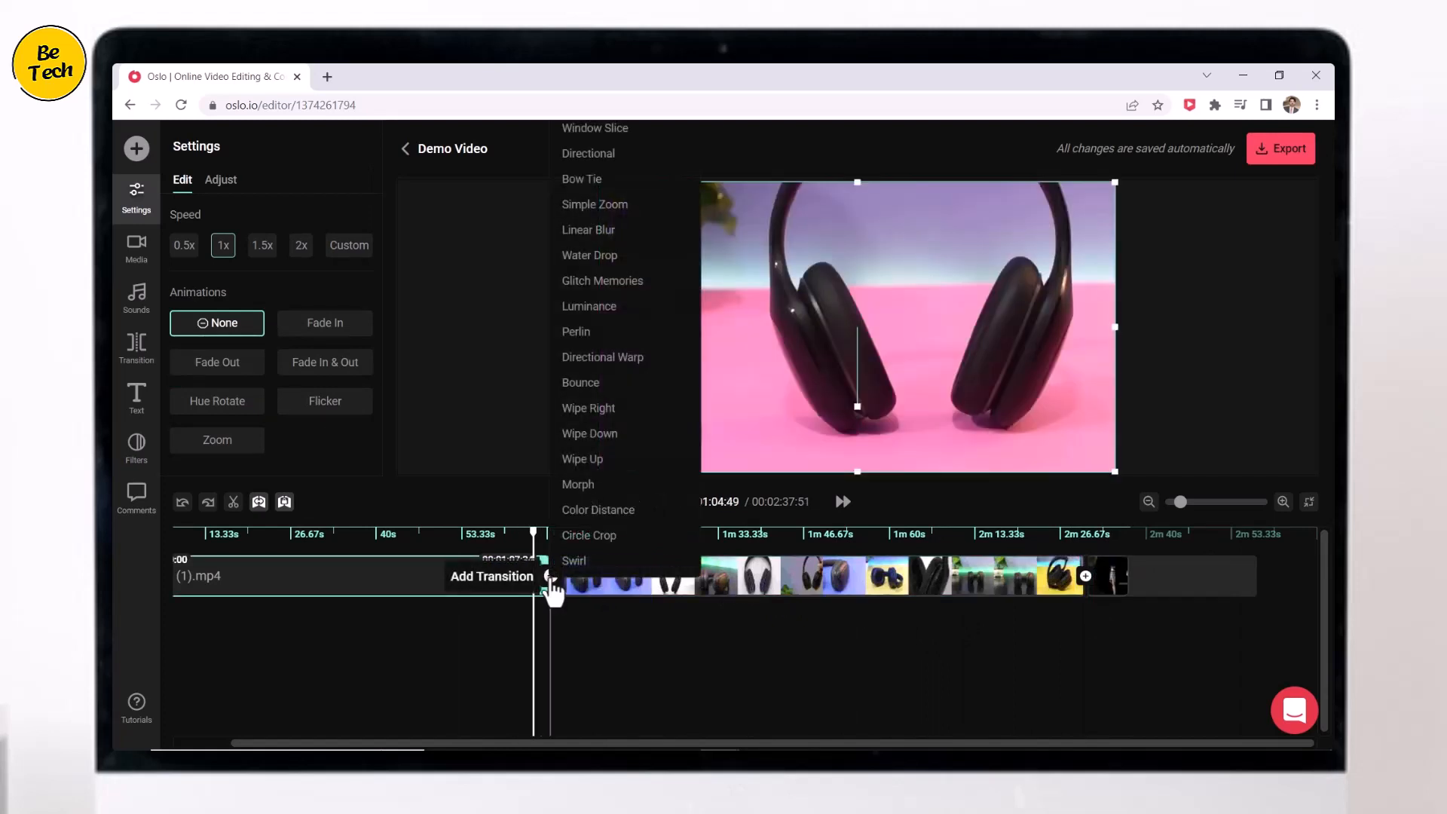
{"action": "left_click", "coordinate": [607, 133]}
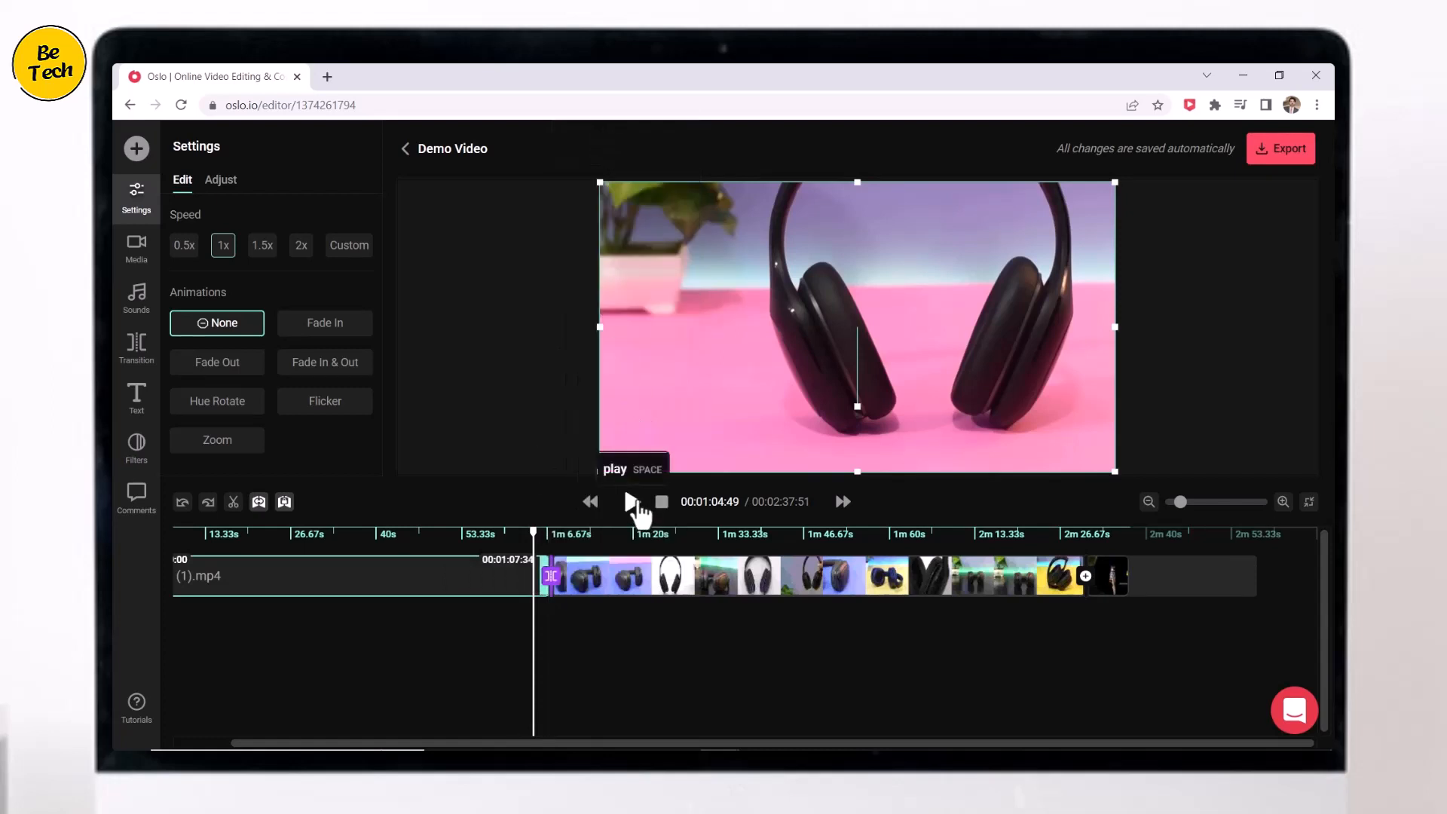
Play the sequence from 00:01:04:49 across the new transition and return the playhead to the junction
{"action": "left_click", "coordinate": [633, 503]}
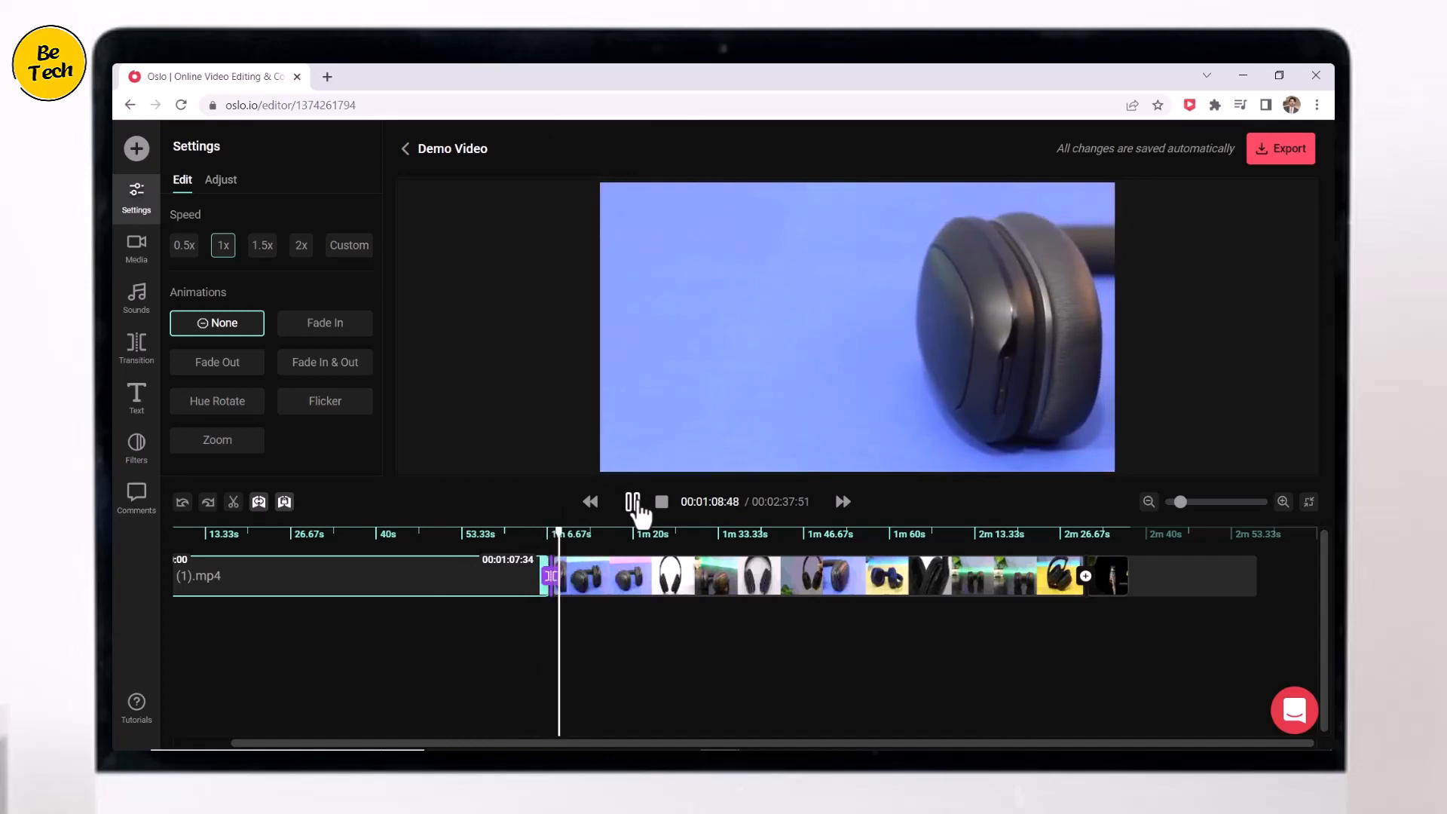
{"action": "left_click", "coordinate": [635, 503]}
{"action": "left_click", "coordinate": [550, 575]}
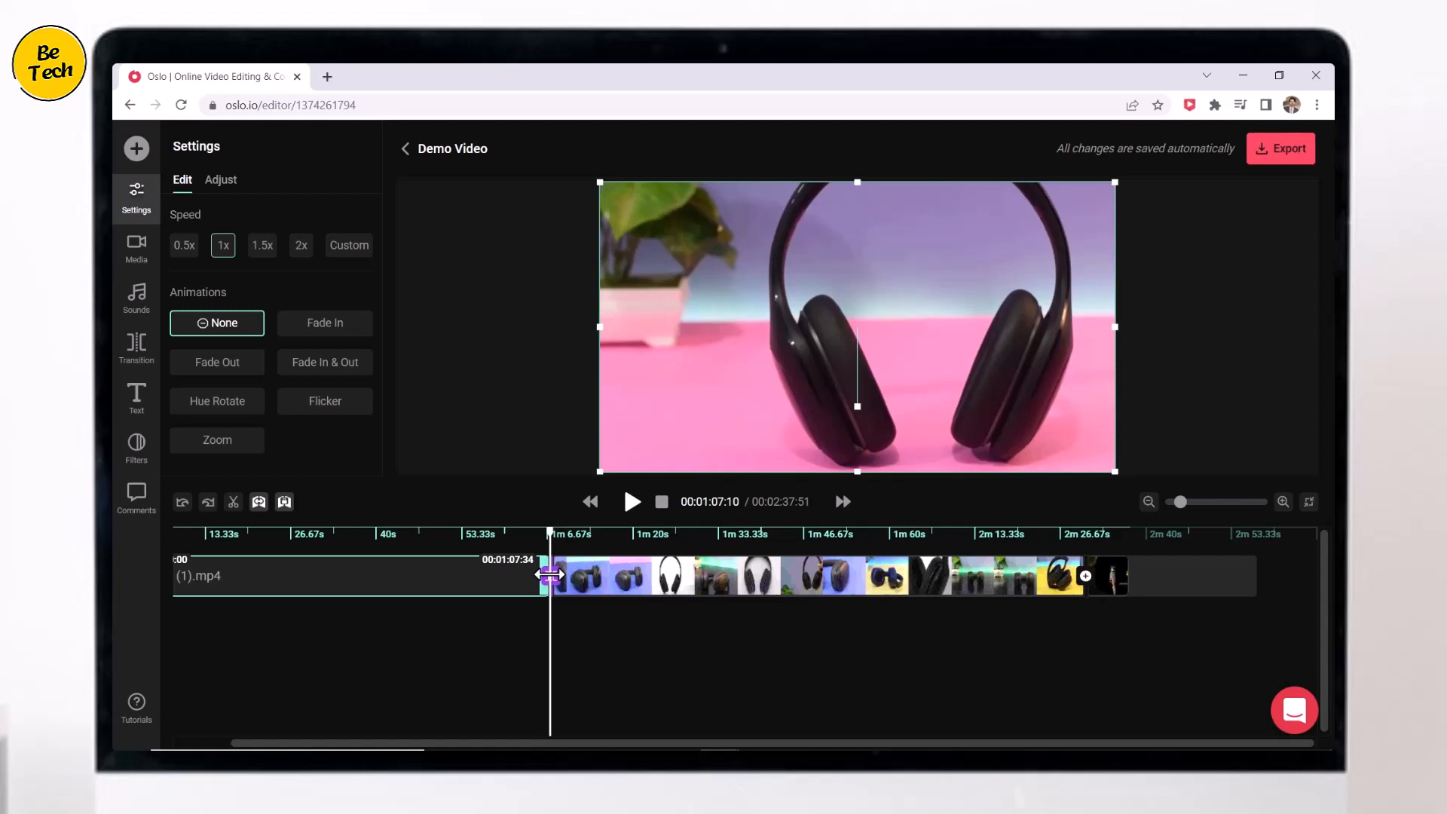
Change the transition between the two sad (1).mp4 segments to Circle Crop and play the sequence across it
{"action": "left_click", "coordinate": [534, 532]}
{"action": "left_click", "coordinate": [552, 582]}
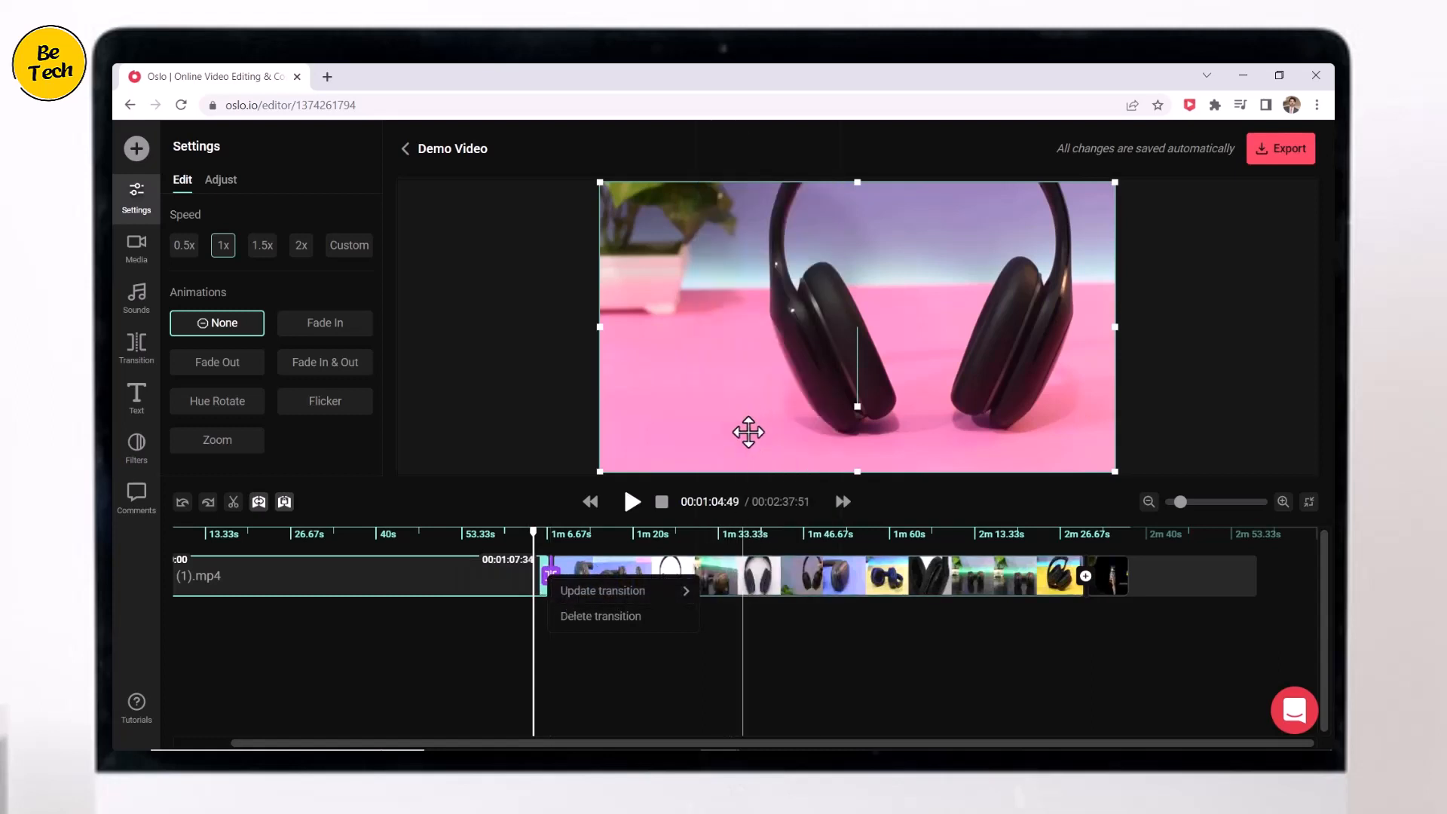
{"action": "mouse_move", "coordinate": [686, 594]}
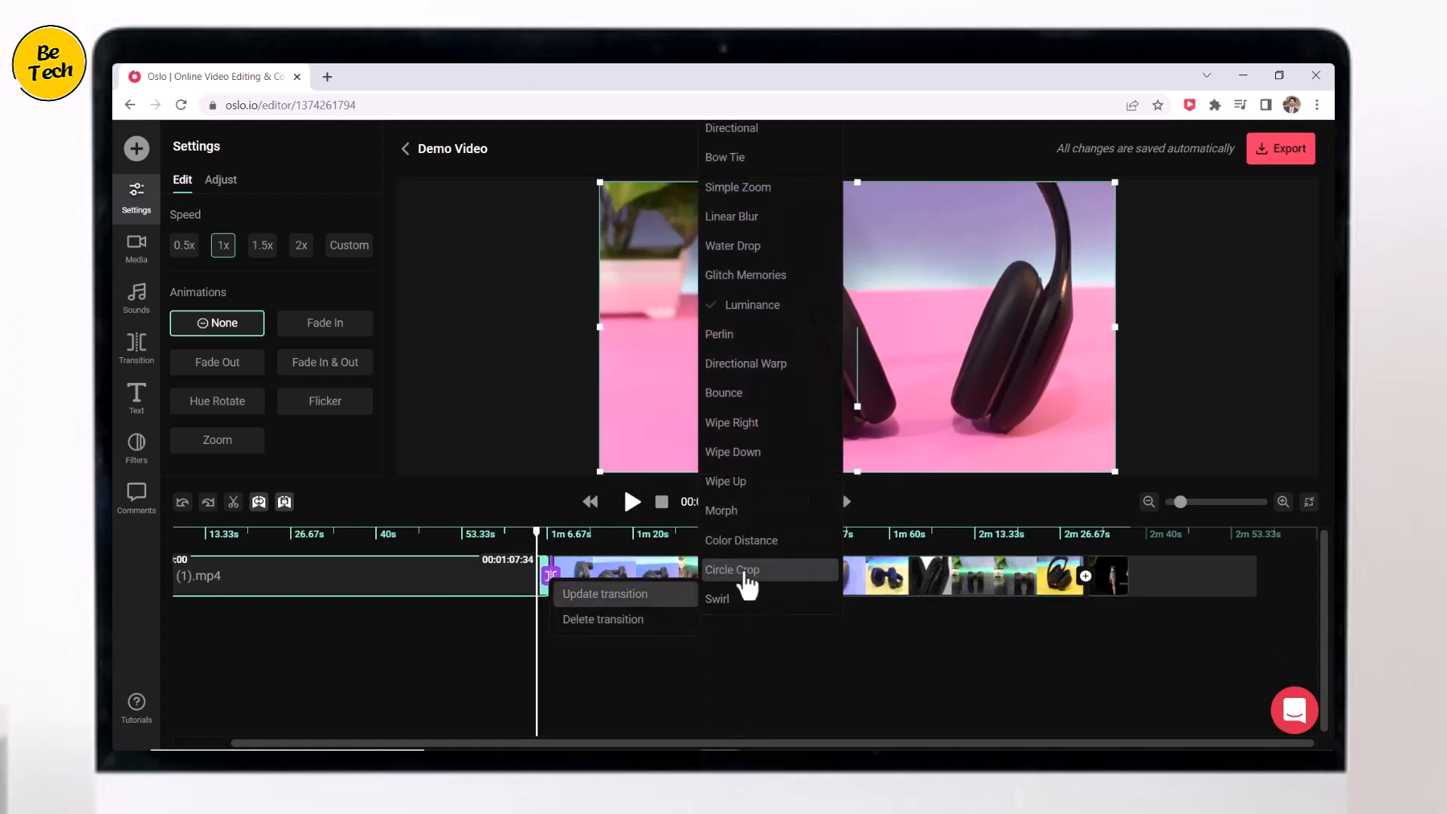
{"action": "left_click", "coordinate": [747, 575]}
{"action": "left_click", "coordinate": [633, 502]}
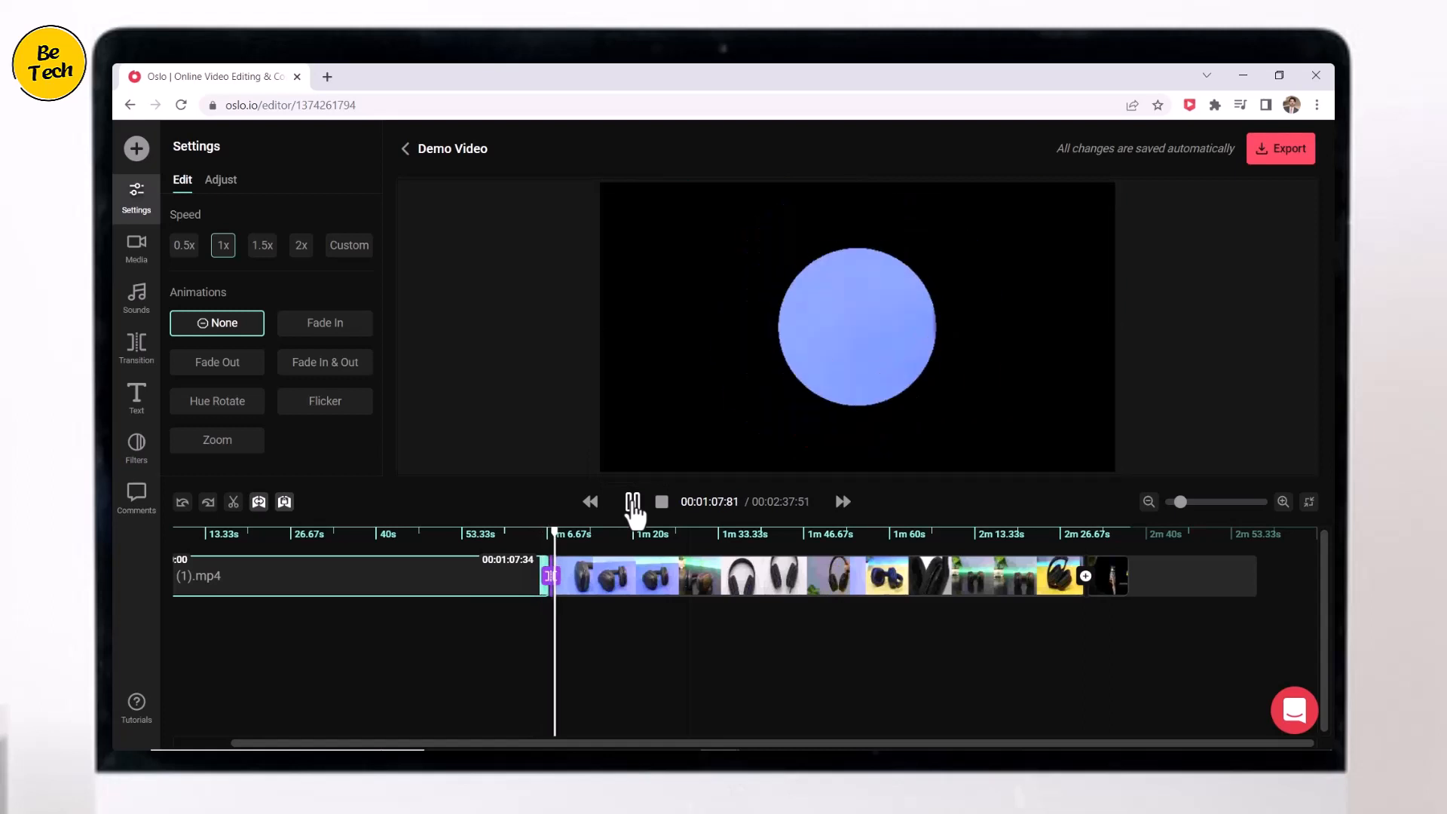
{"action": "left_click", "coordinate": [633, 502]}
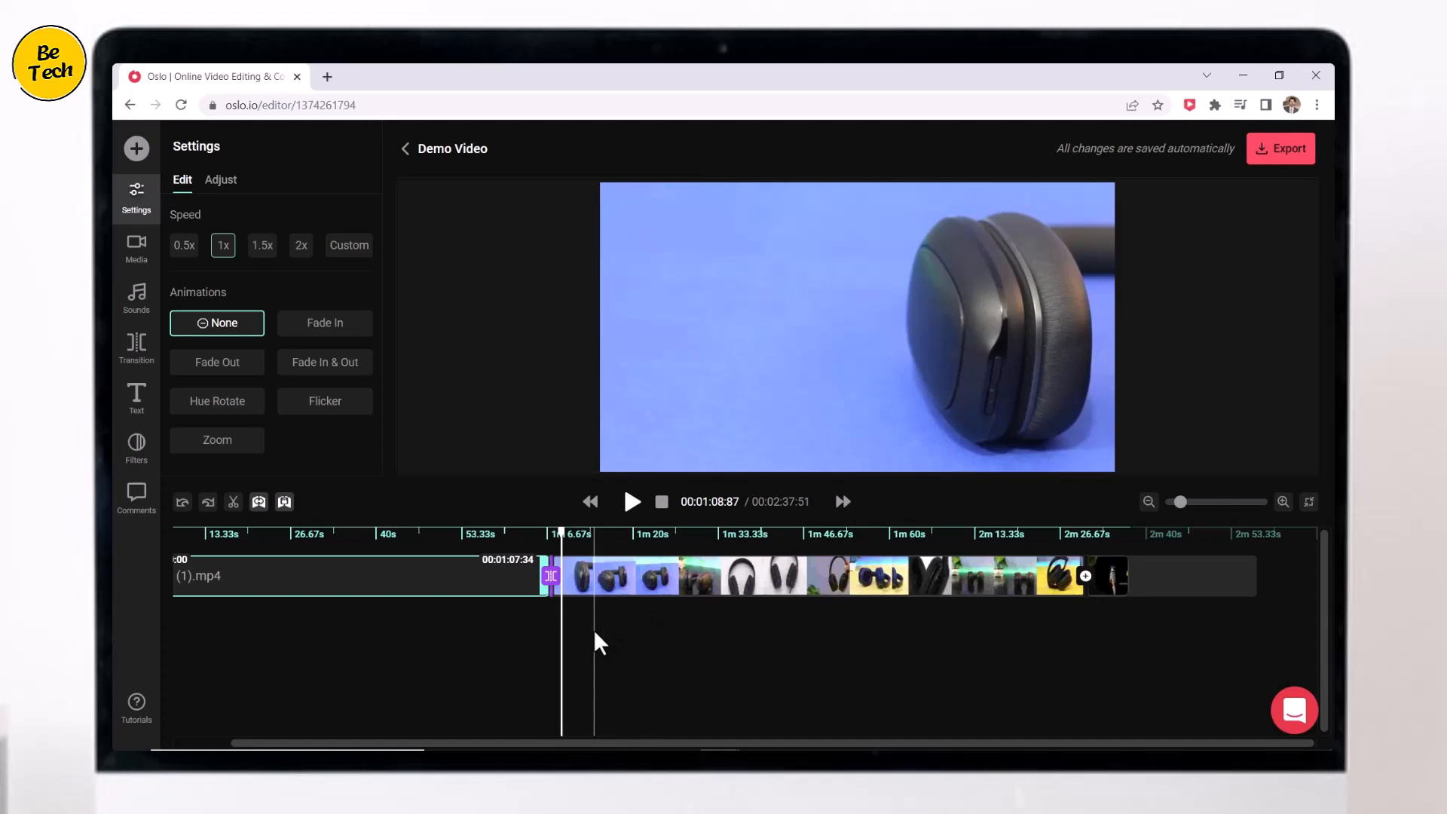
Detach the audio from the Dale_Steyn clip at the end of the sequence
{"action": "right_click", "coordinate": [462, 592]}
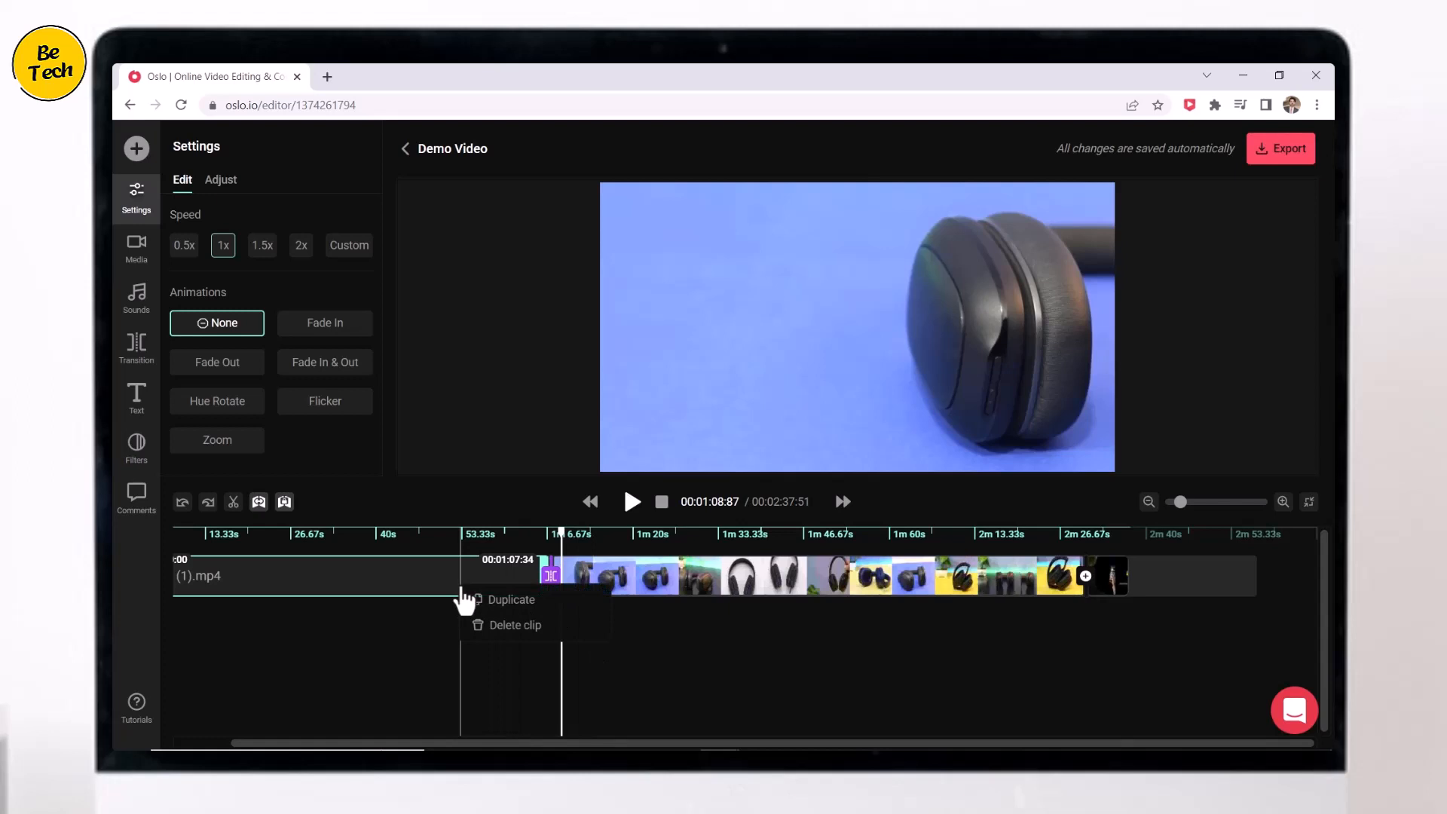
{"action": "left_click", "coordinate": [1108, 584]}
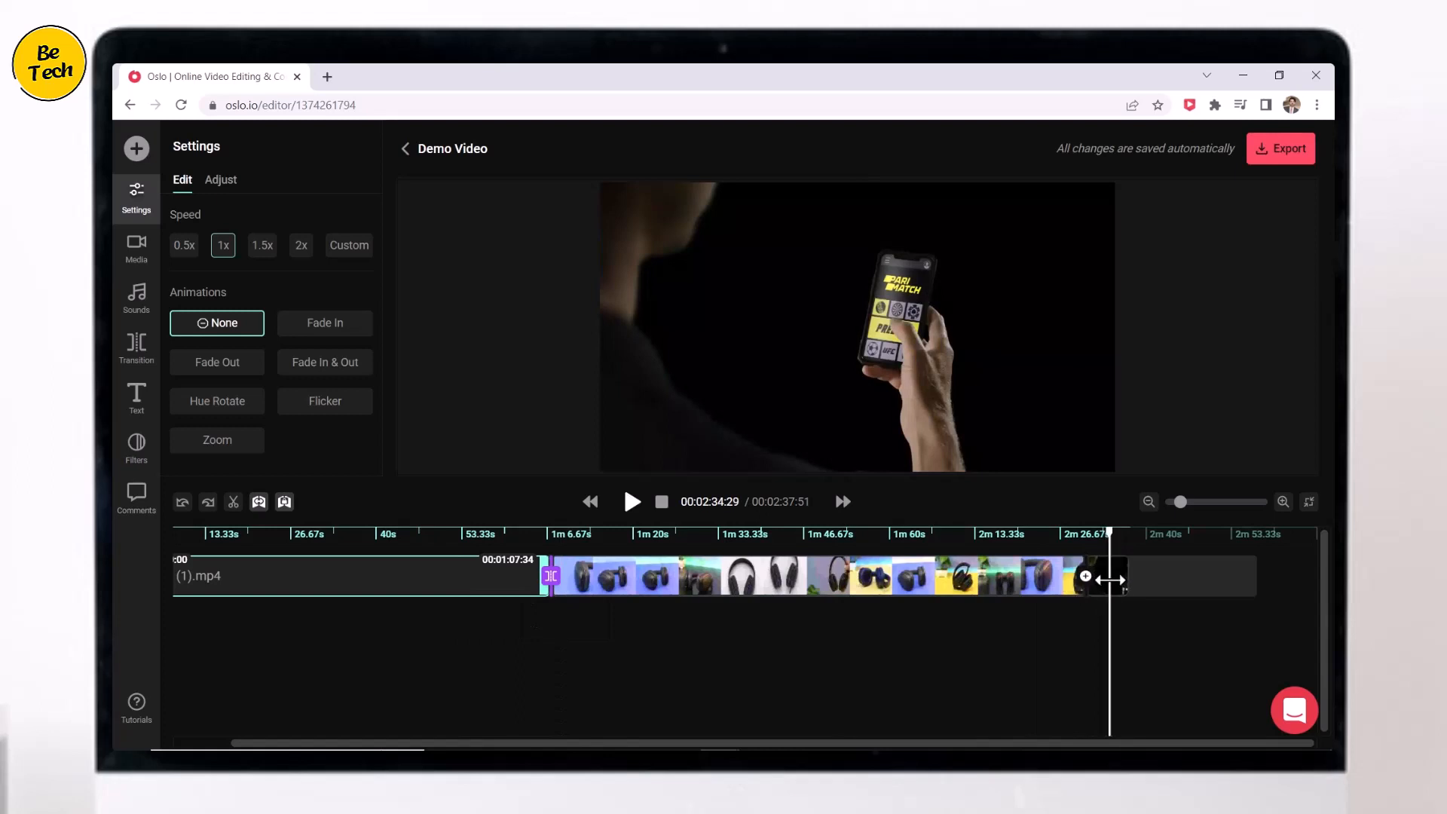
{"action": "right_click", "coordinate": [1122, 580]}
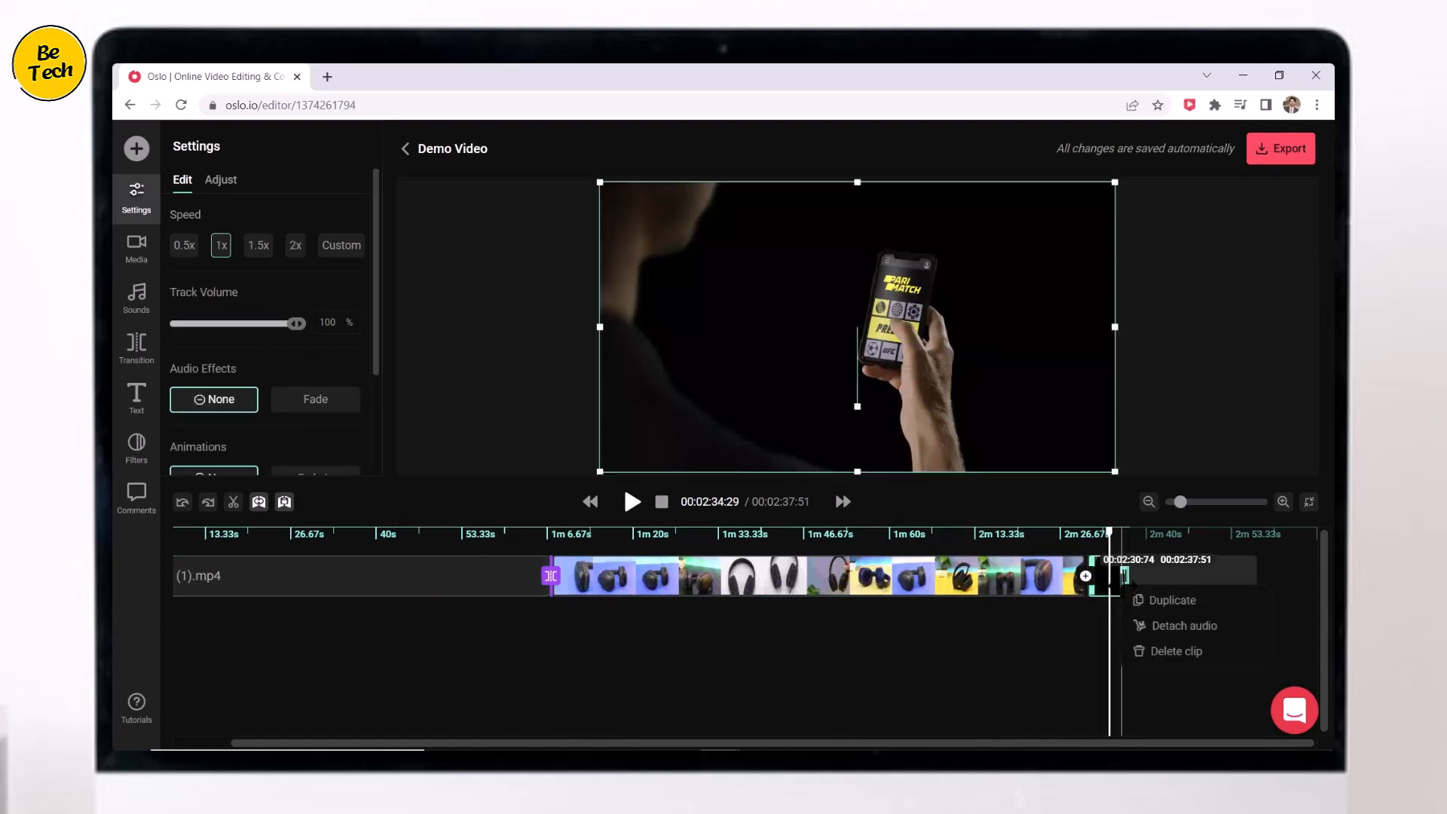
{"action": "left_click", "coordinate": [1157, 633]}
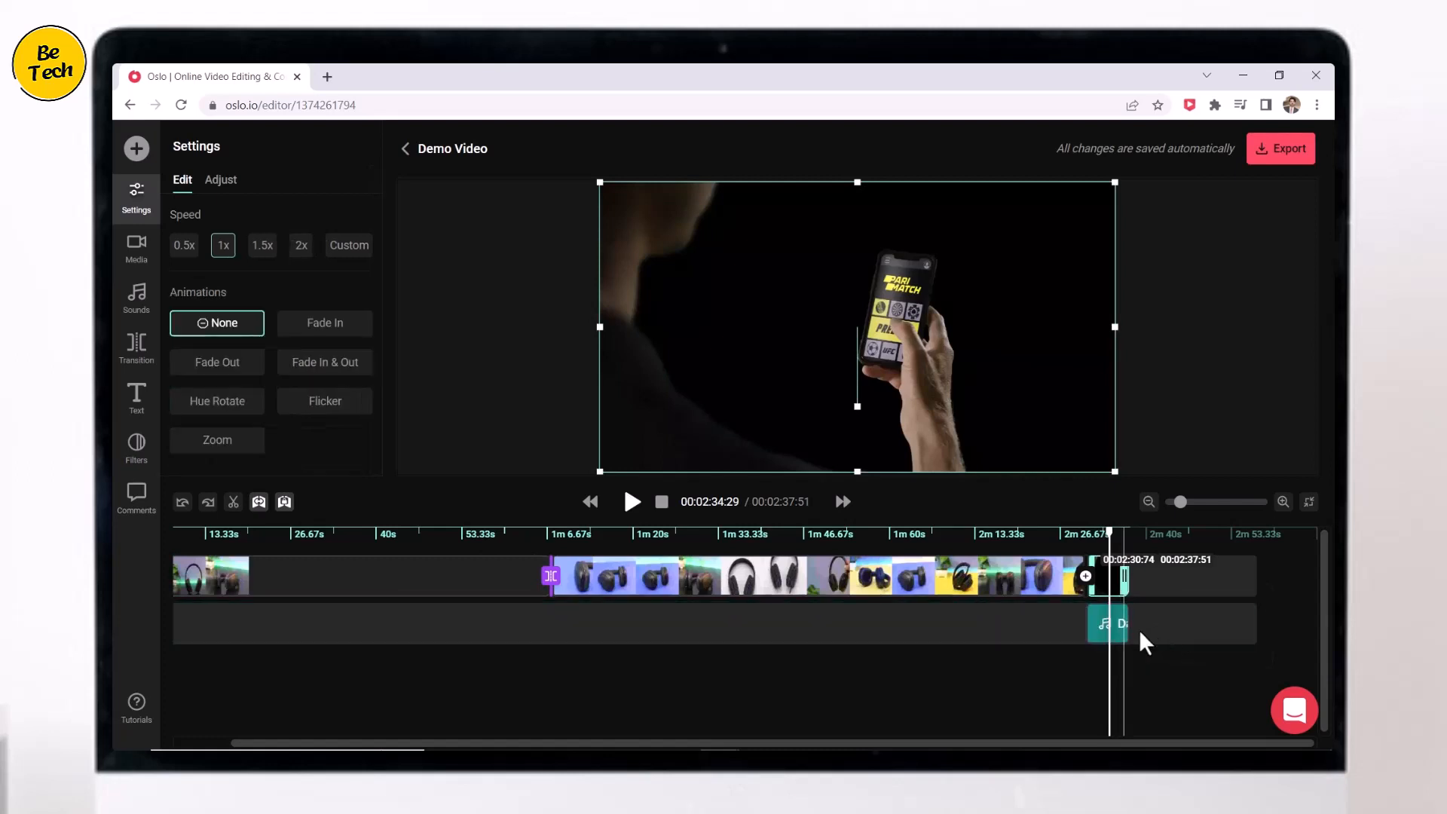
Set the track volume of the detached Dale_Steyn audio to 5% and delete that audio clip from the timeline
{"action": "left_click", "coordinate": [1101, 624]}
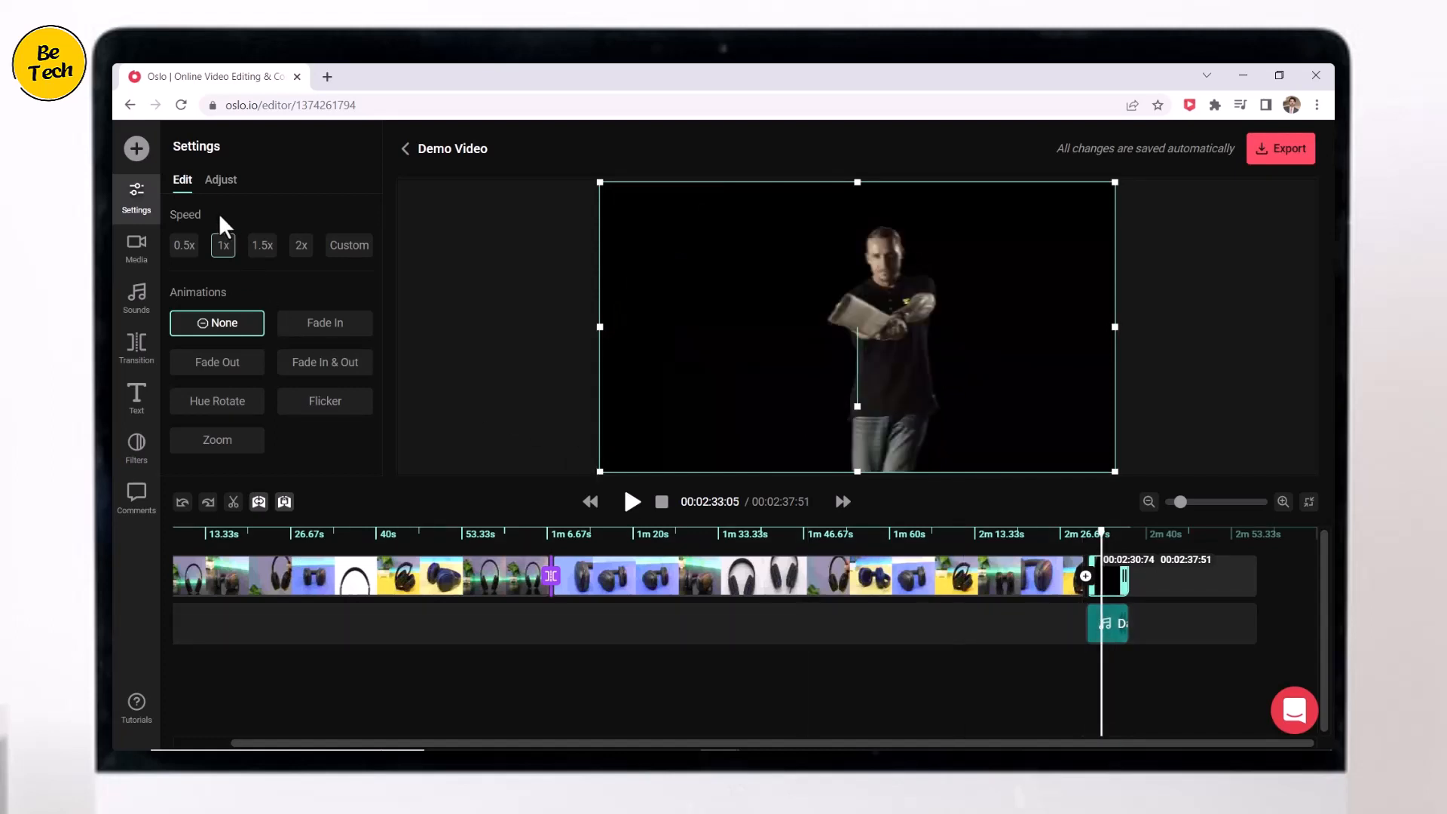
{"action": "left_click", "coordinate": [142, 199]}
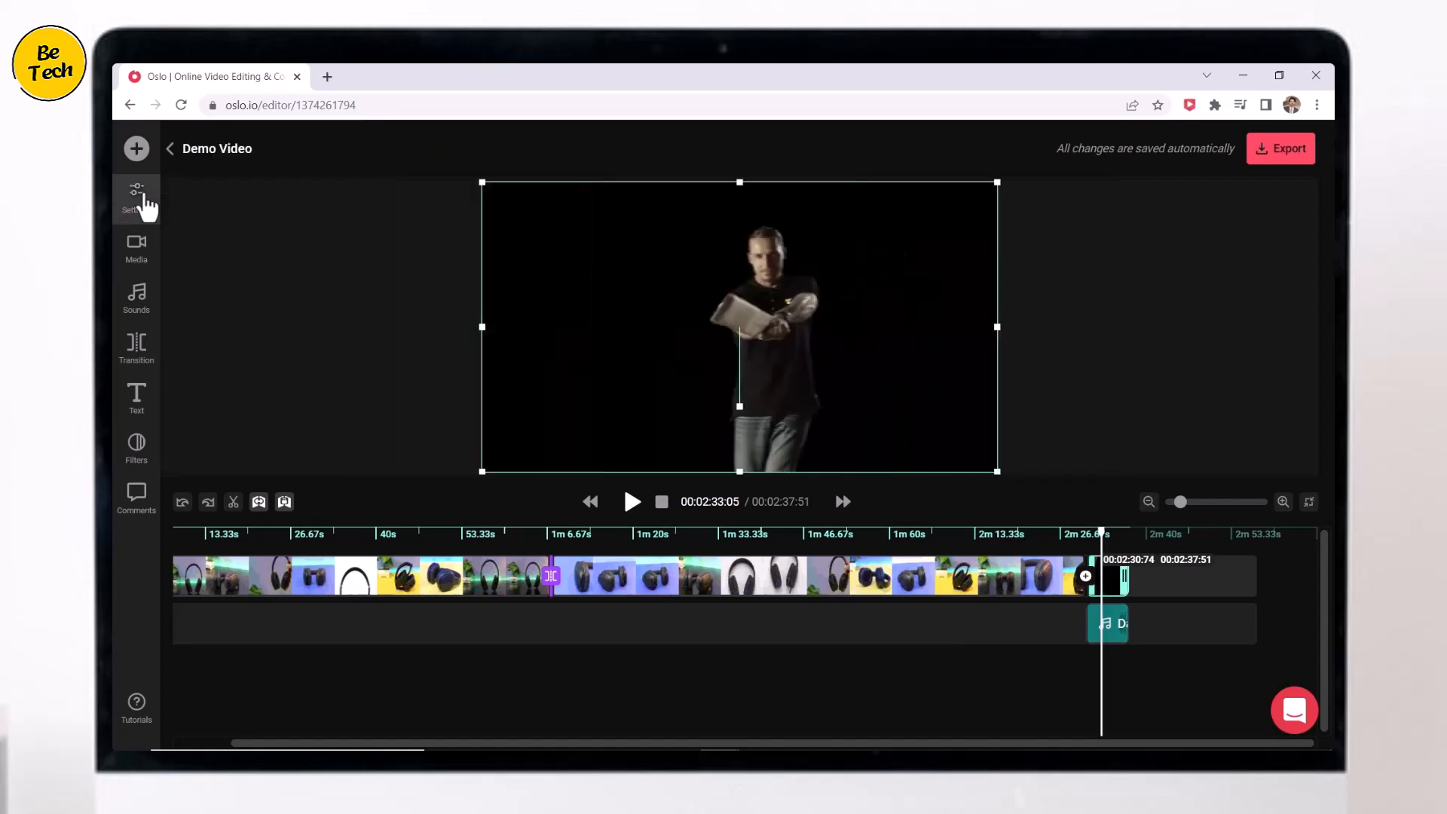
{"action": "left_click", "coordinate": [1121, 630]}
{"action": "left_click_drag", "start_coordinate": [306, 217], "coordinate": [199, 219]}
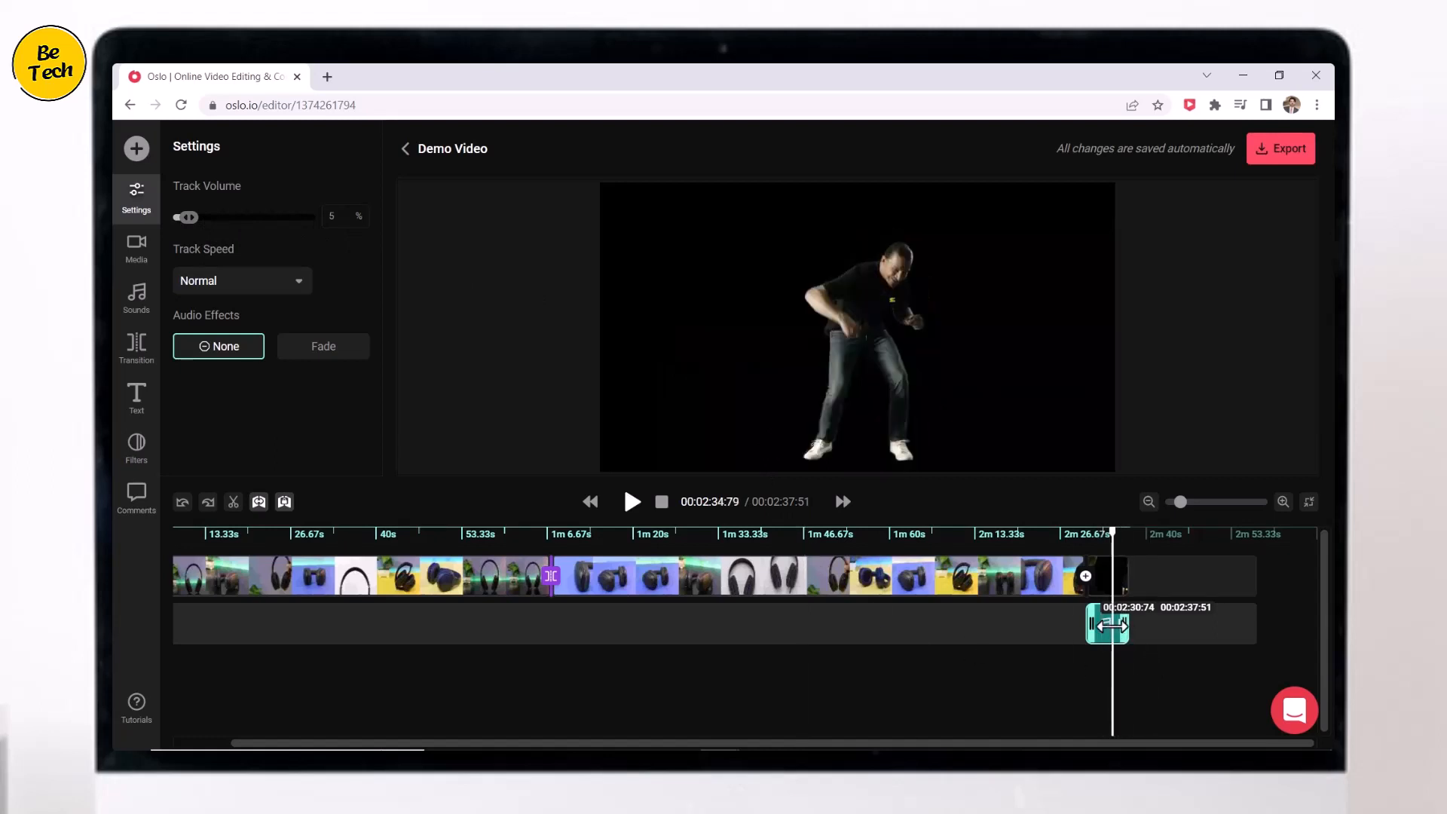
{"action": "key", "text": "Delete"}
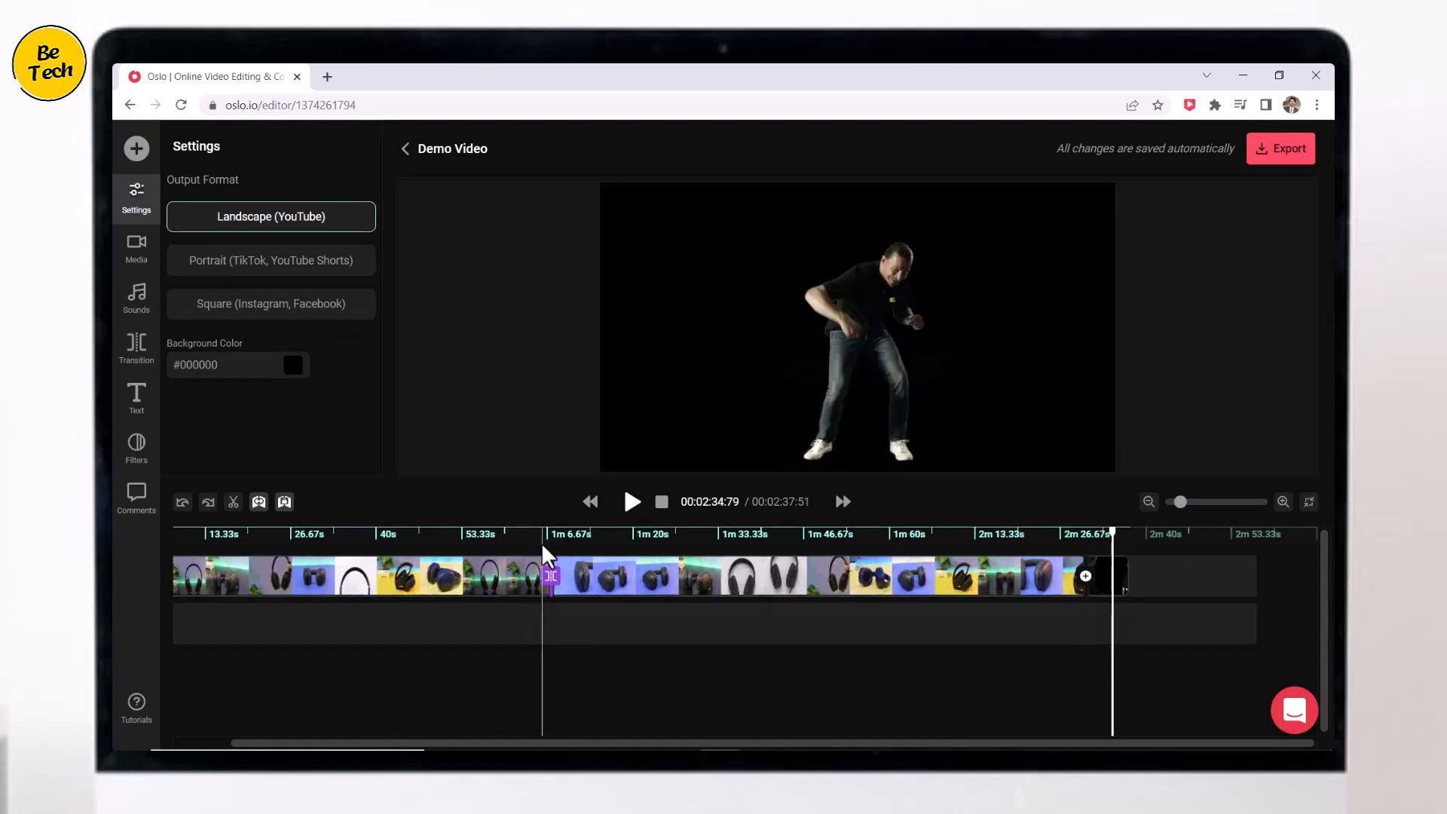
Add a text element in the Exo font to the timeline, starting at 00:01:09:87
{"action": "left_click", "coordinate": [568, 544]}
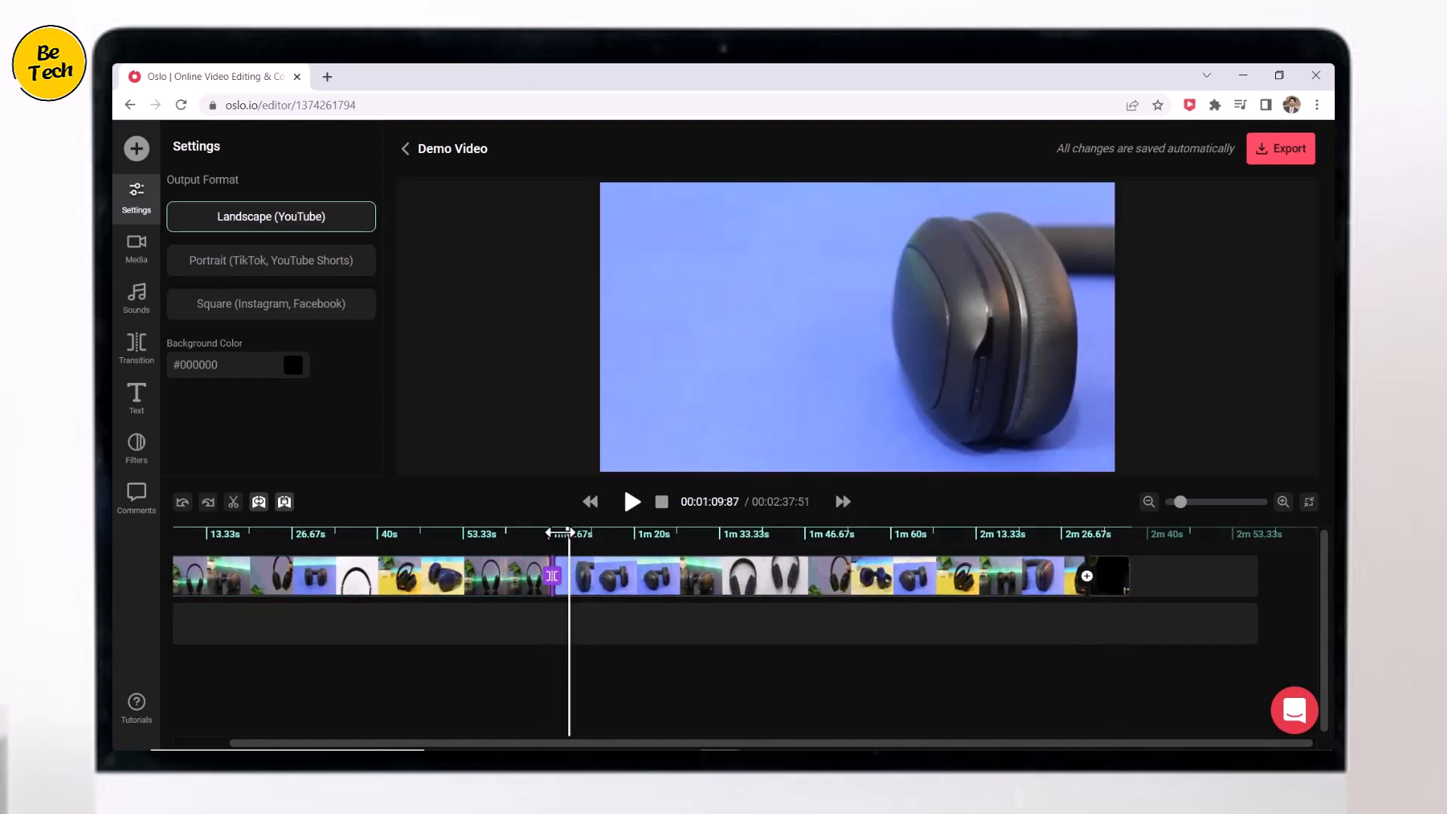
{"action": "left_click", "coordinate": [130, 404]}
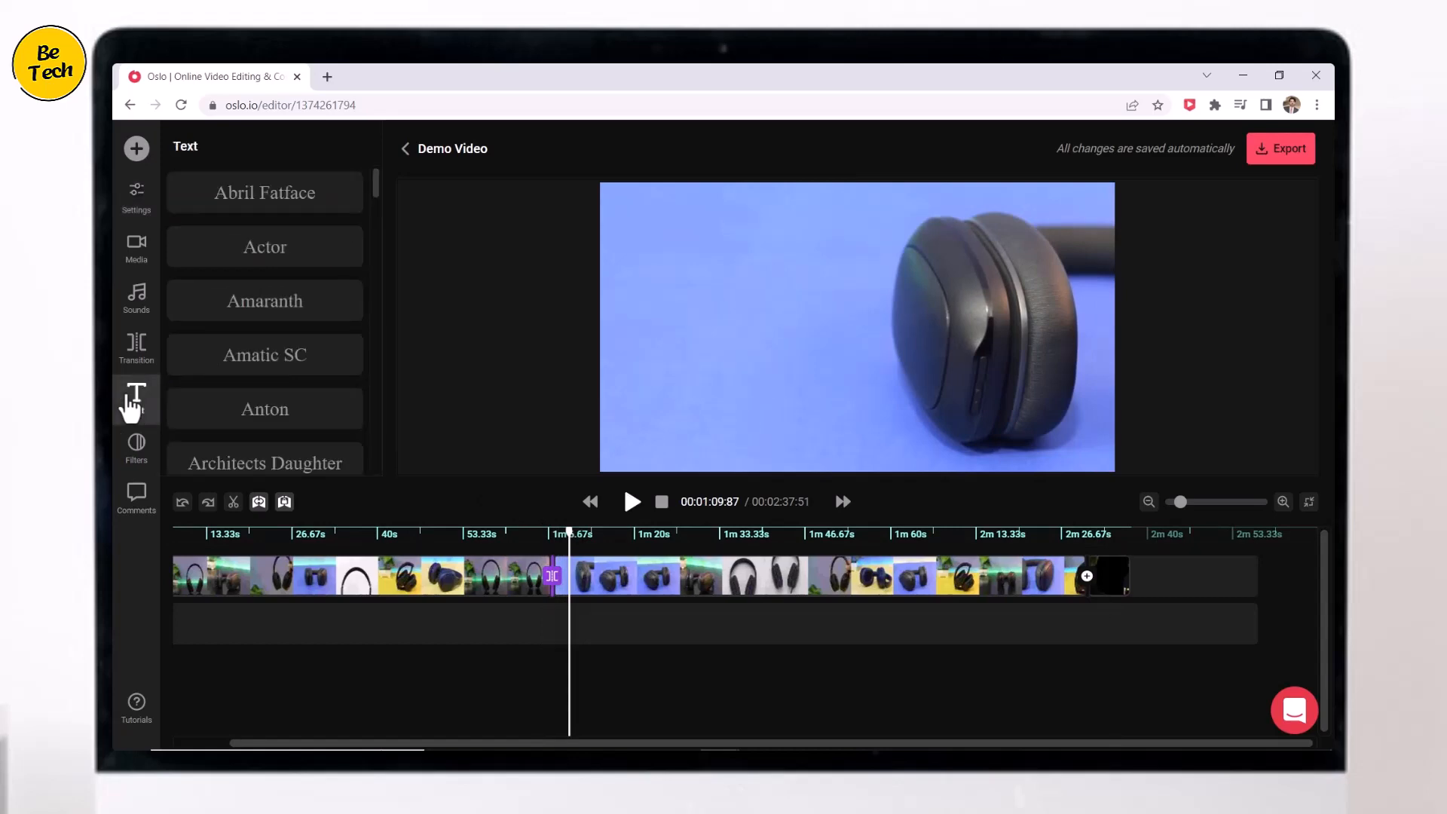
{"action": "scroll", "coordinate": [290, 305], "scroll_direction": "down", "scroll_amount": 3}
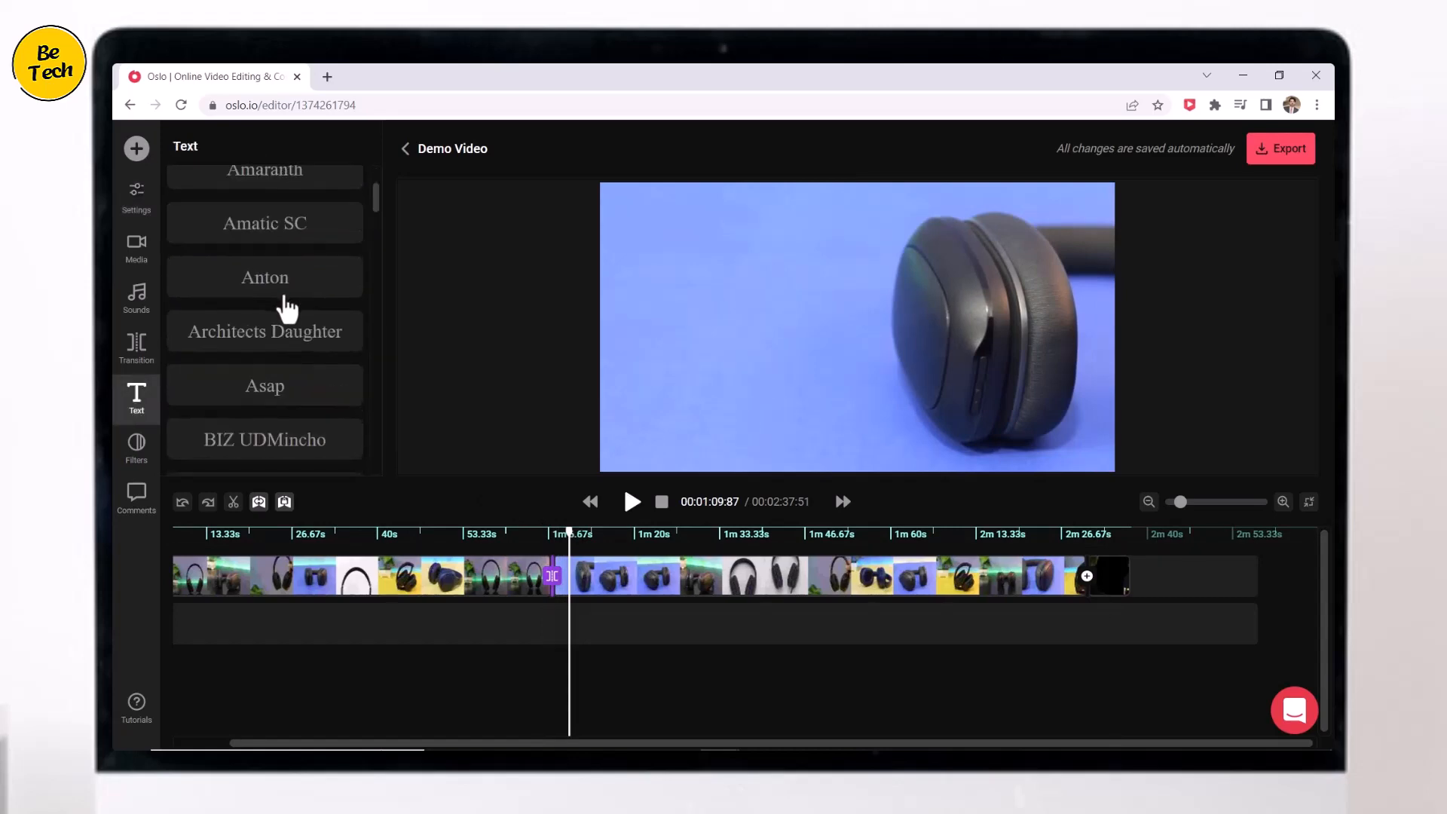
{"action": "scroll", "coordinate": [296, 366], "scroll_direction": "down", "scroll_amount": 2}
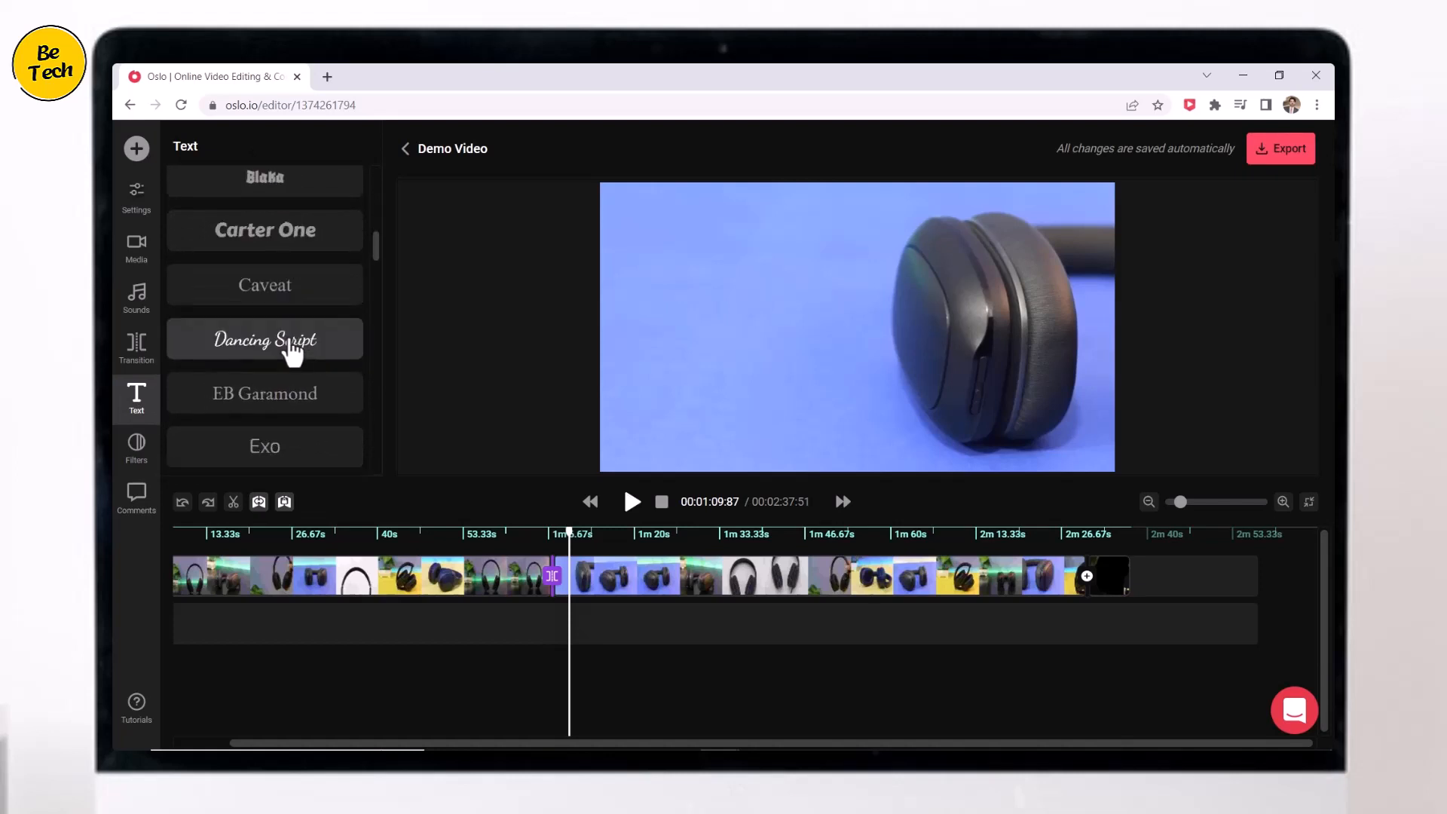
{"action": "scroll", "coordinate": [286, 392], "scroll_direction": "down", "scroll_amount": 2}
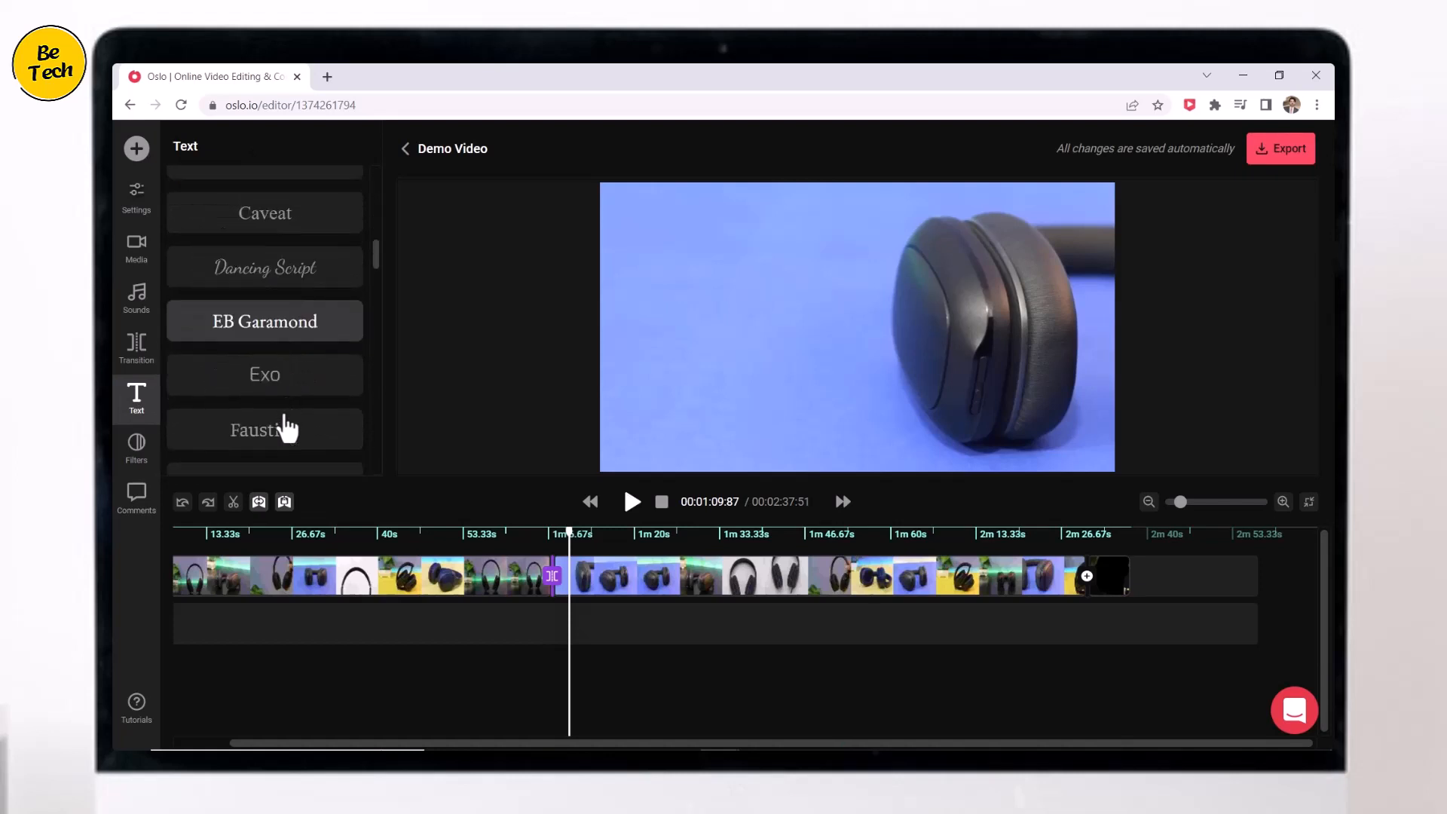
{"action": "left_click", "coordinate": [279, 367]}
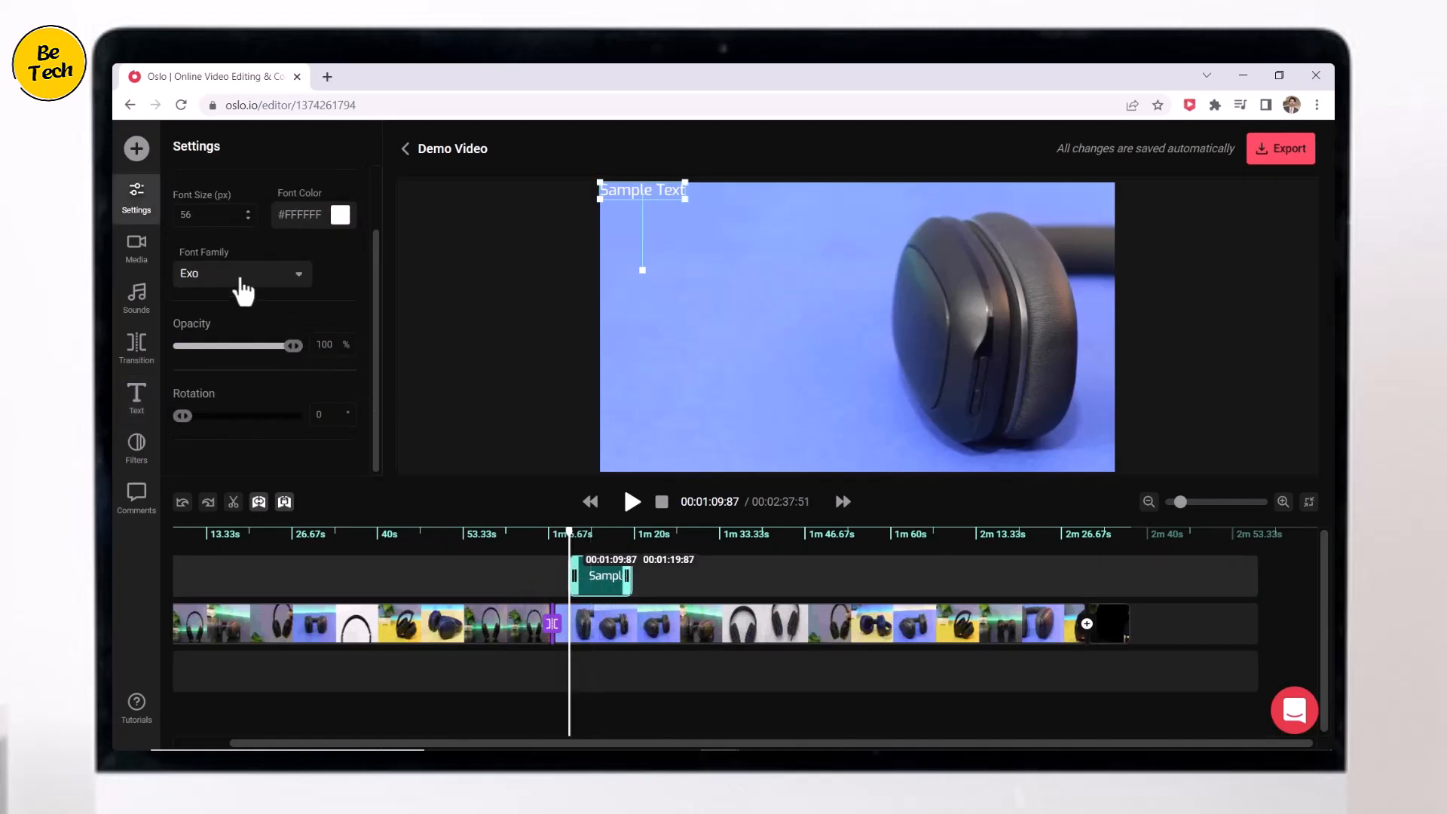
View the font families available for the sample text and close the list without choosing one
{"action": "left_click", "coordinate": [213, 277]}
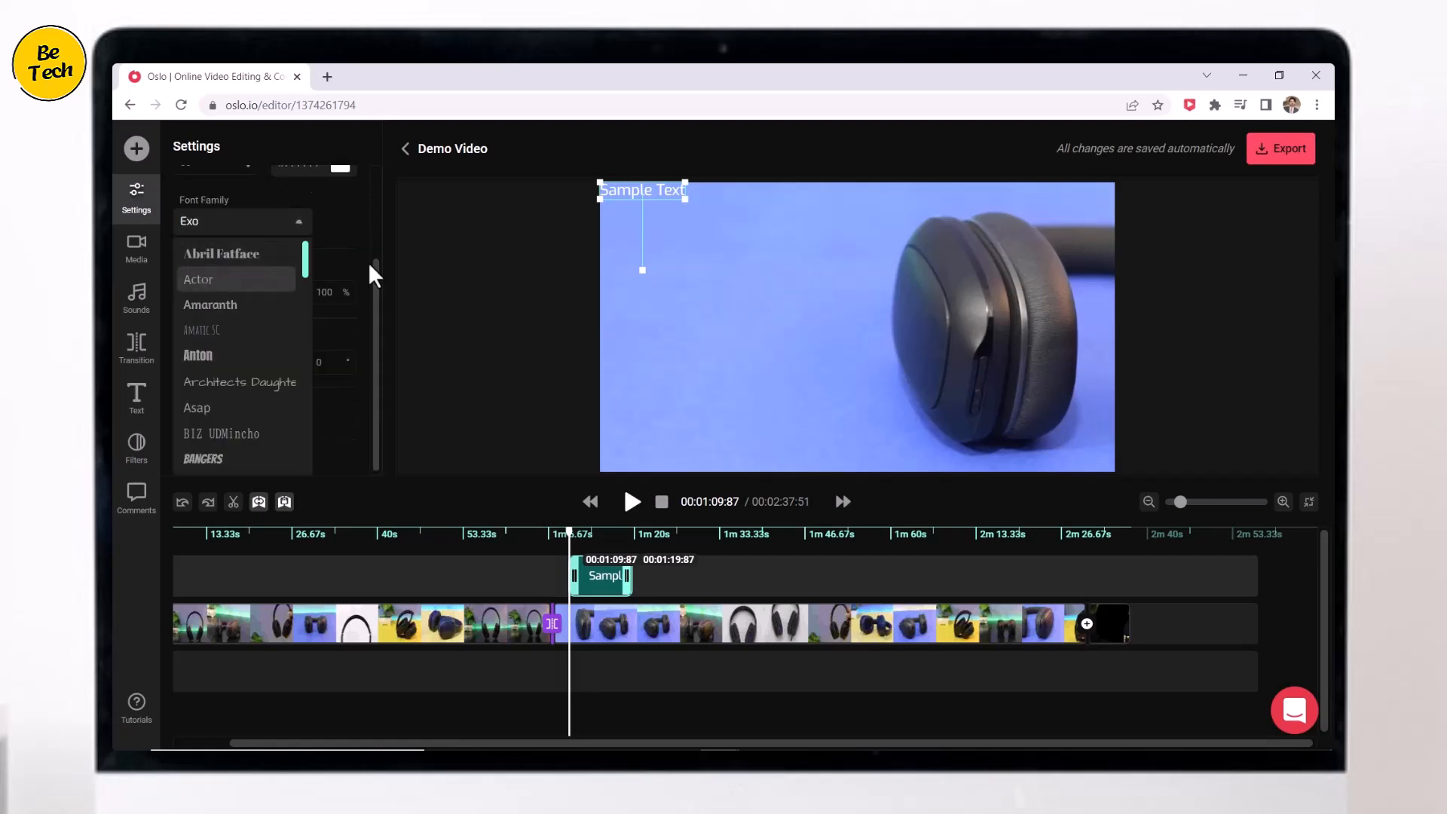
{"action": "left_click", "coordinate": [340, 232]}
{"action": "scroll", "coordinate": [302, 271], "scroll_direction": "up", "scroll_amount": 2}
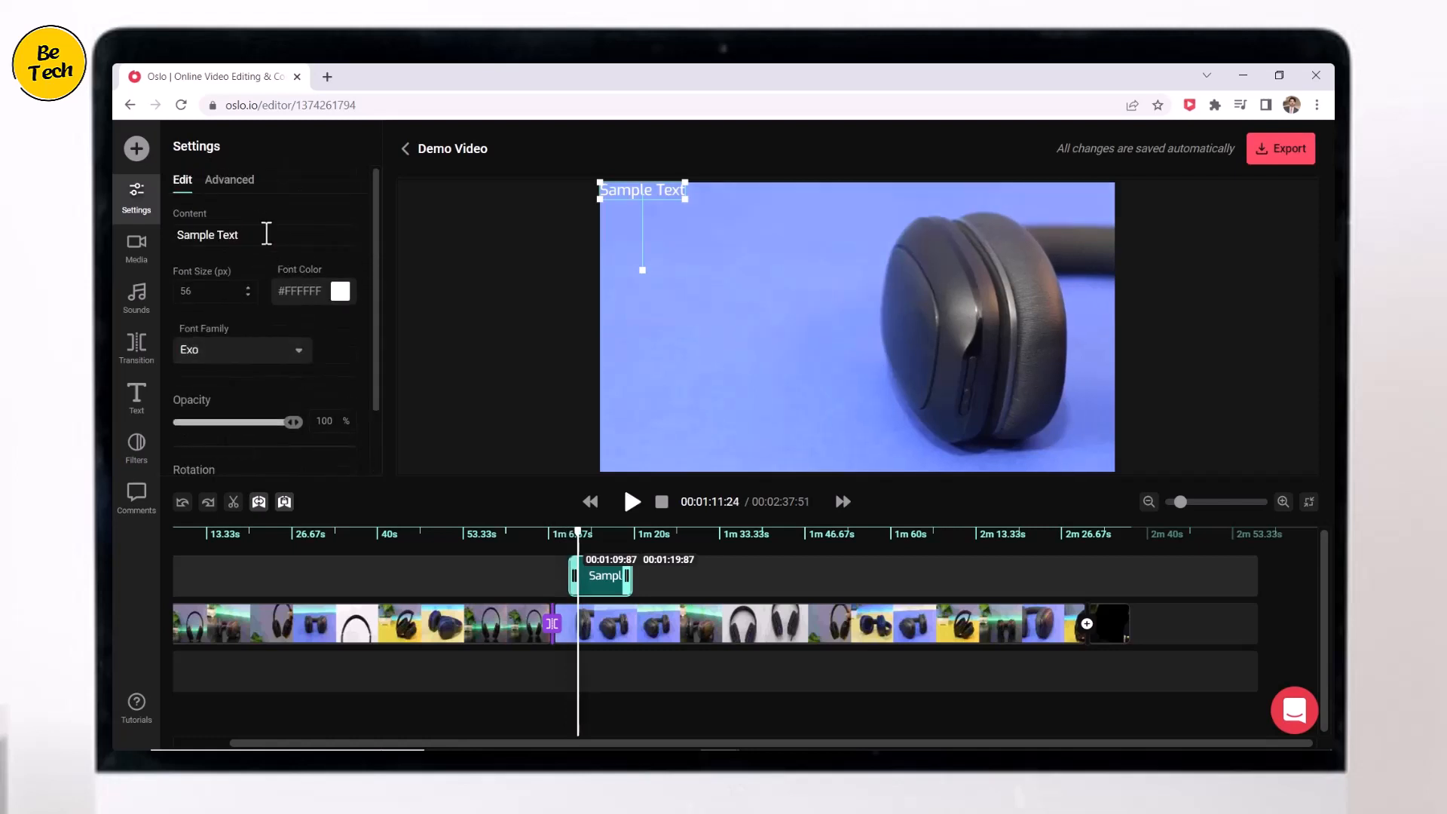
Change the sample text to "Best Headphone" and place it, enlarged to 101 px, in the lower-left area of the video frame
{"action": "triple_click", "coordinate": [177, 235]}
{"action": "type", "text": "Bes"}
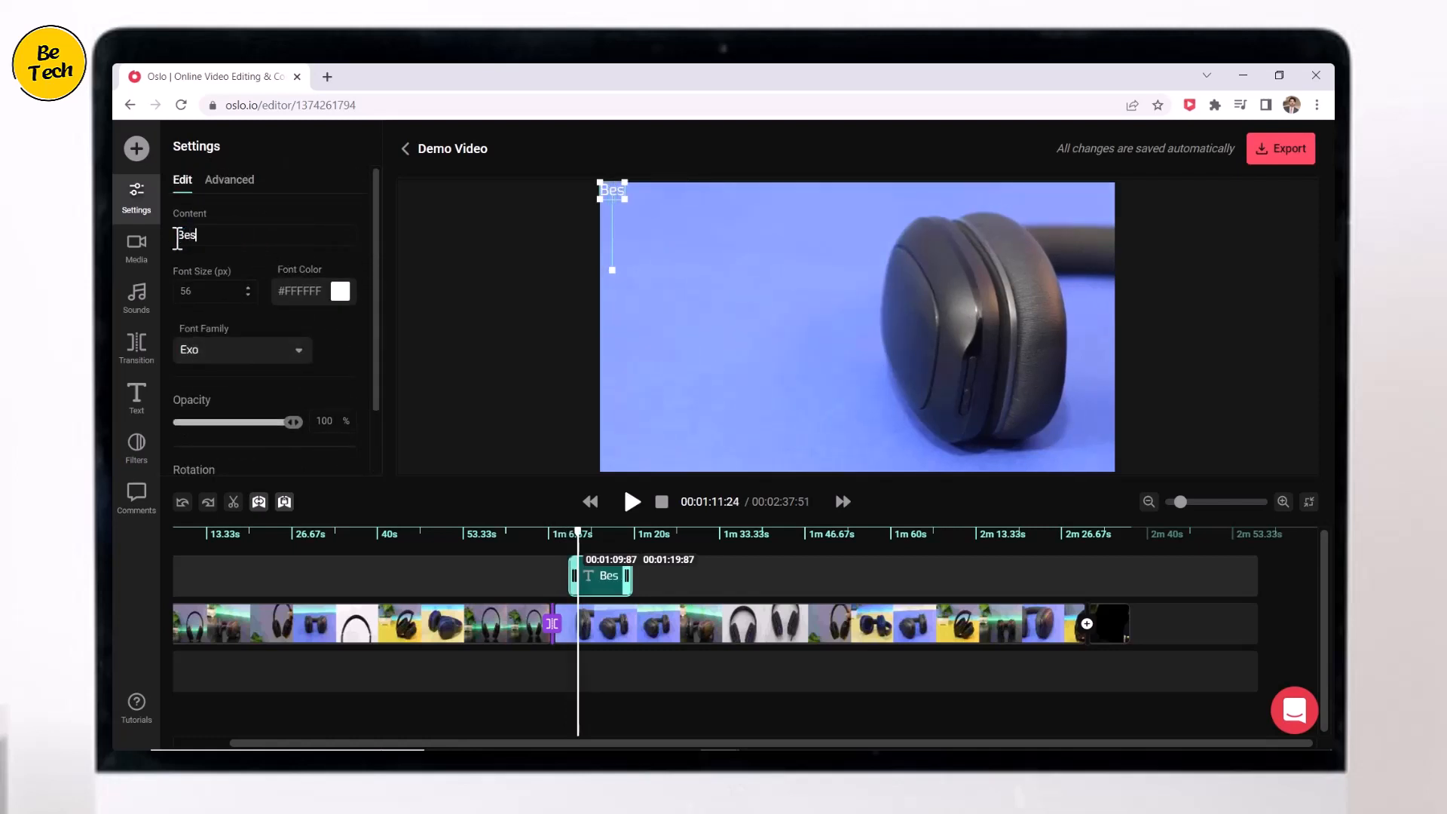
{"action": "type", "text": "t Headphone"}
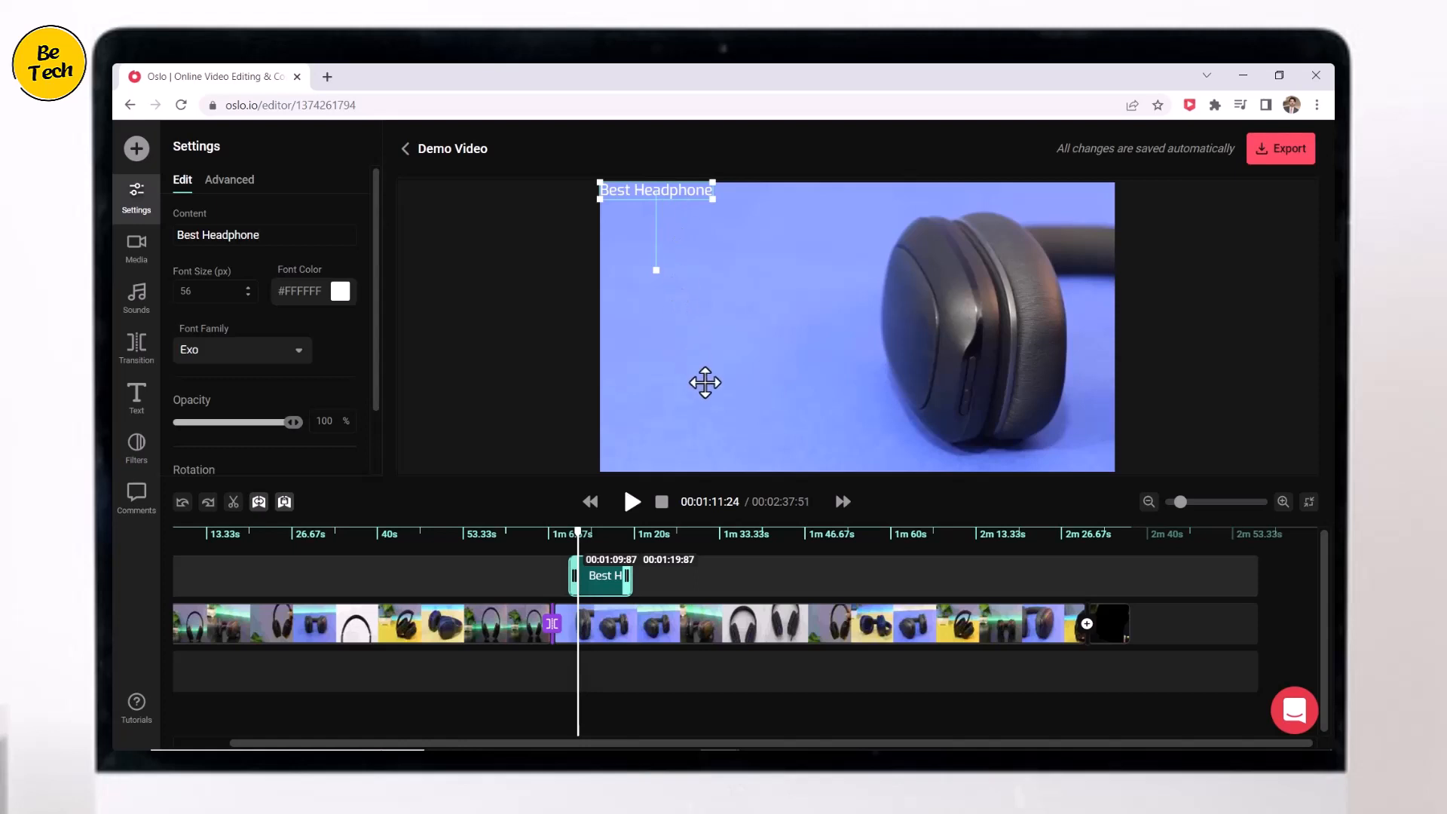
{"action": "left_click_drag", "start_coordinate": [714, 202], "coordinate": [823, 215]}
{"action": "left_click_drag", "start_coordinate": [738, 256], "coordinate": [727, 428]}
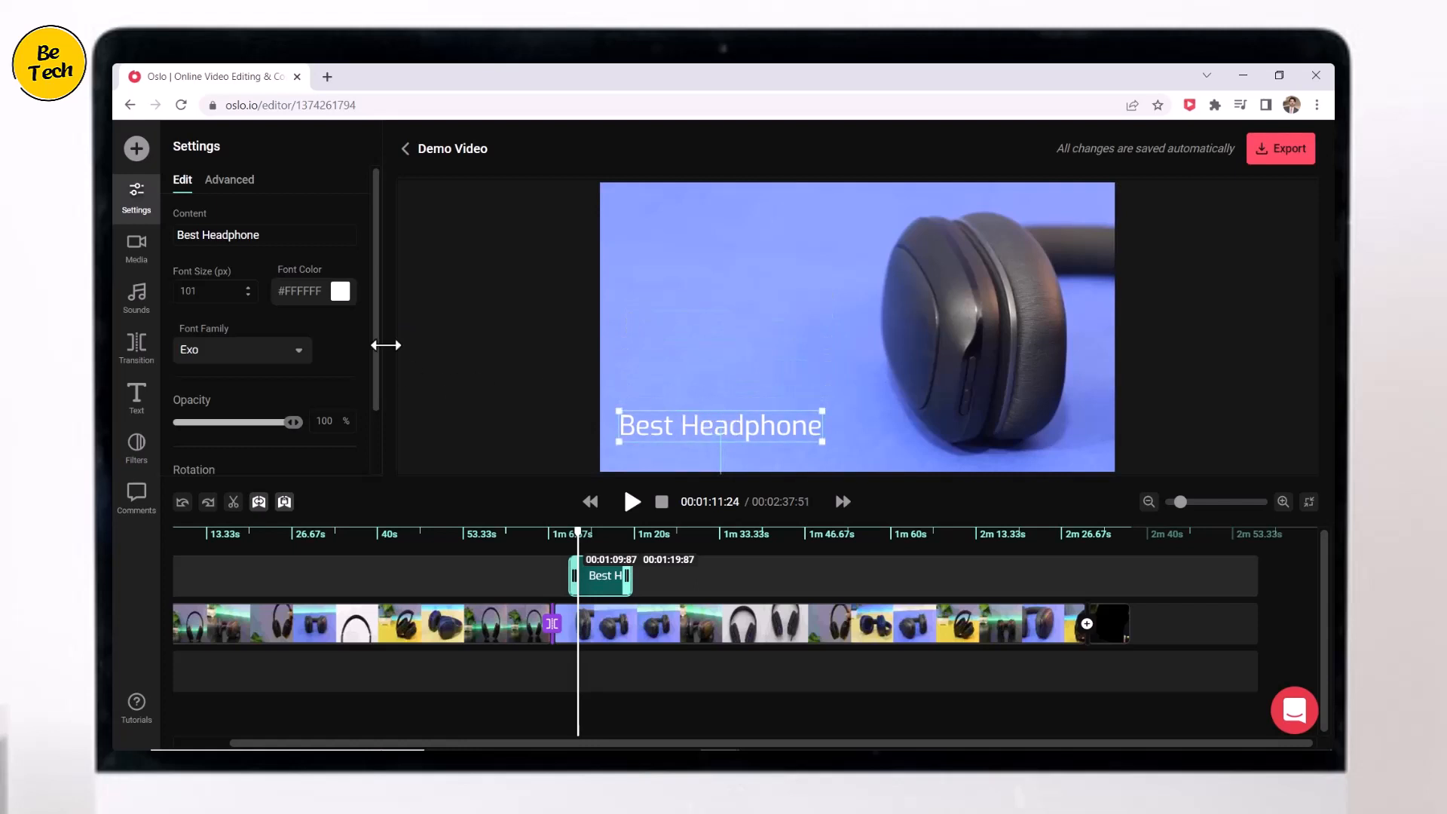
Set the font color of the Best Headphone text to the dark red #1C0202
{"action": "left_click", "coordinate": [349, 295]}
{"action": "left_click", "coordinate": [376, 379]}
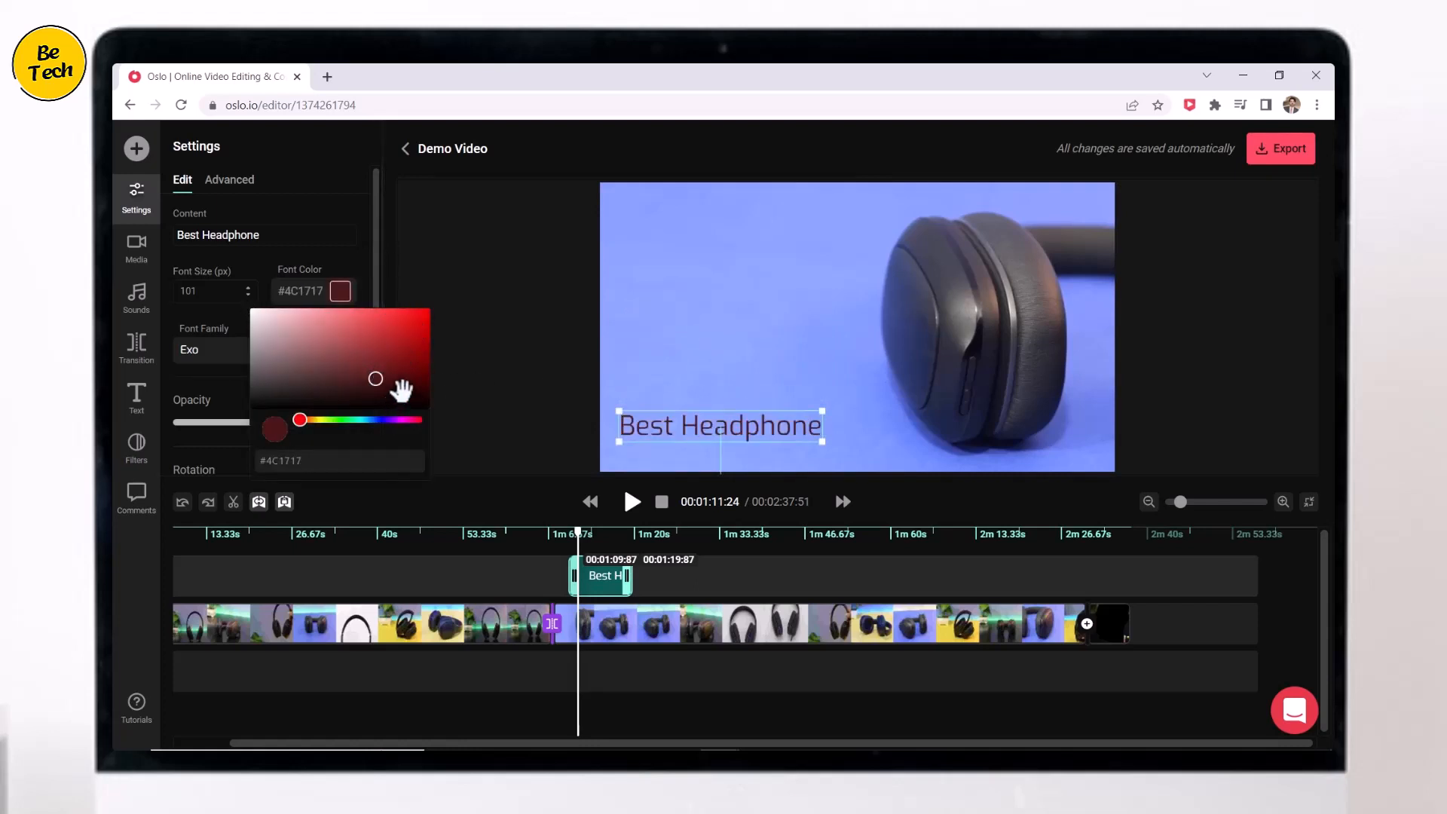
{"action": "left_click", "coordinate": [408, 390]}
{"action": "left_click", "coordinate": [476, 277]}
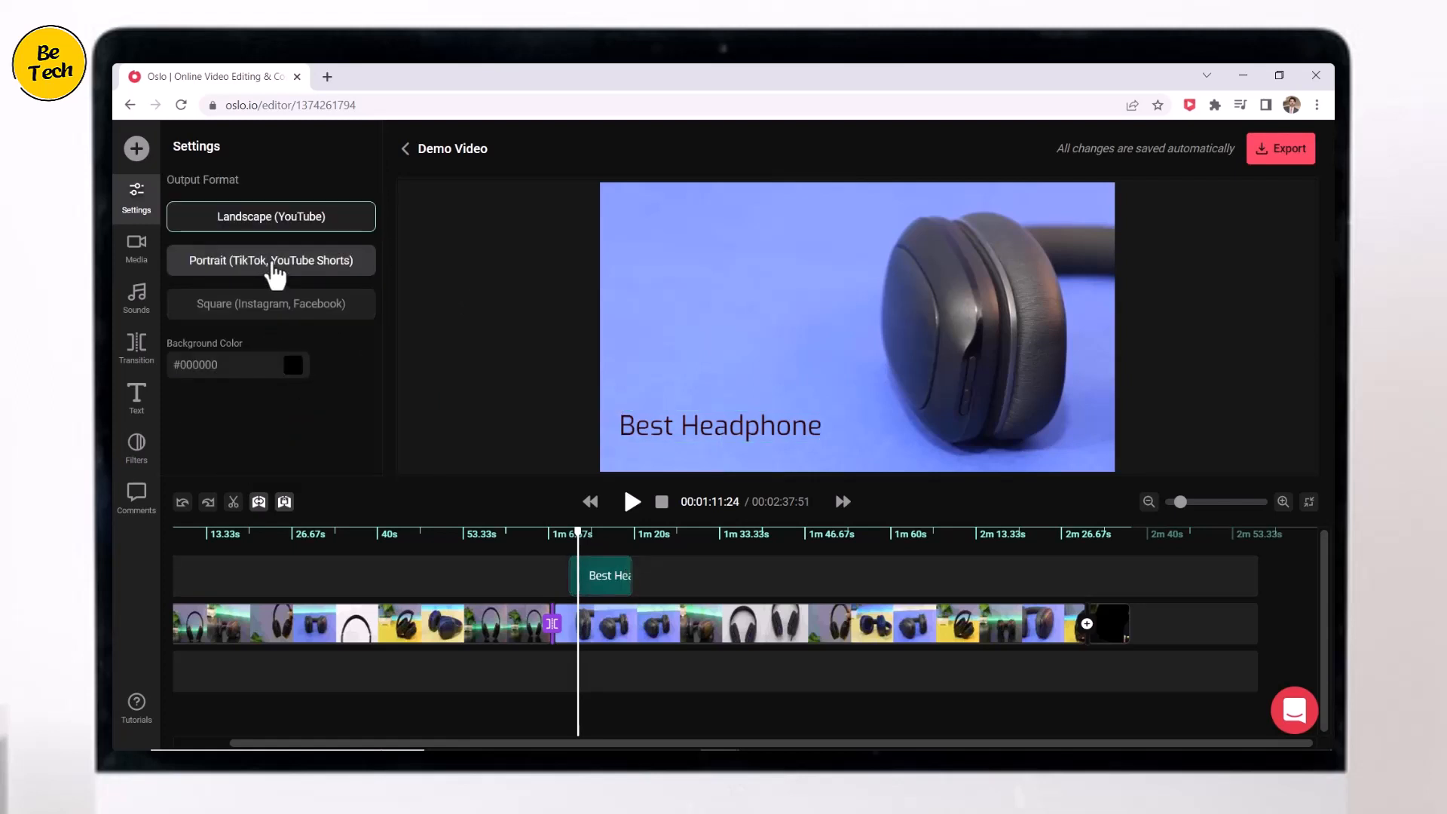
Shorten the Best Headphone text clip on the timeline so it runs from 00:01:09:25 to 00:01:12:80
{"action": "left_click", "coordinate": [602, 584]}
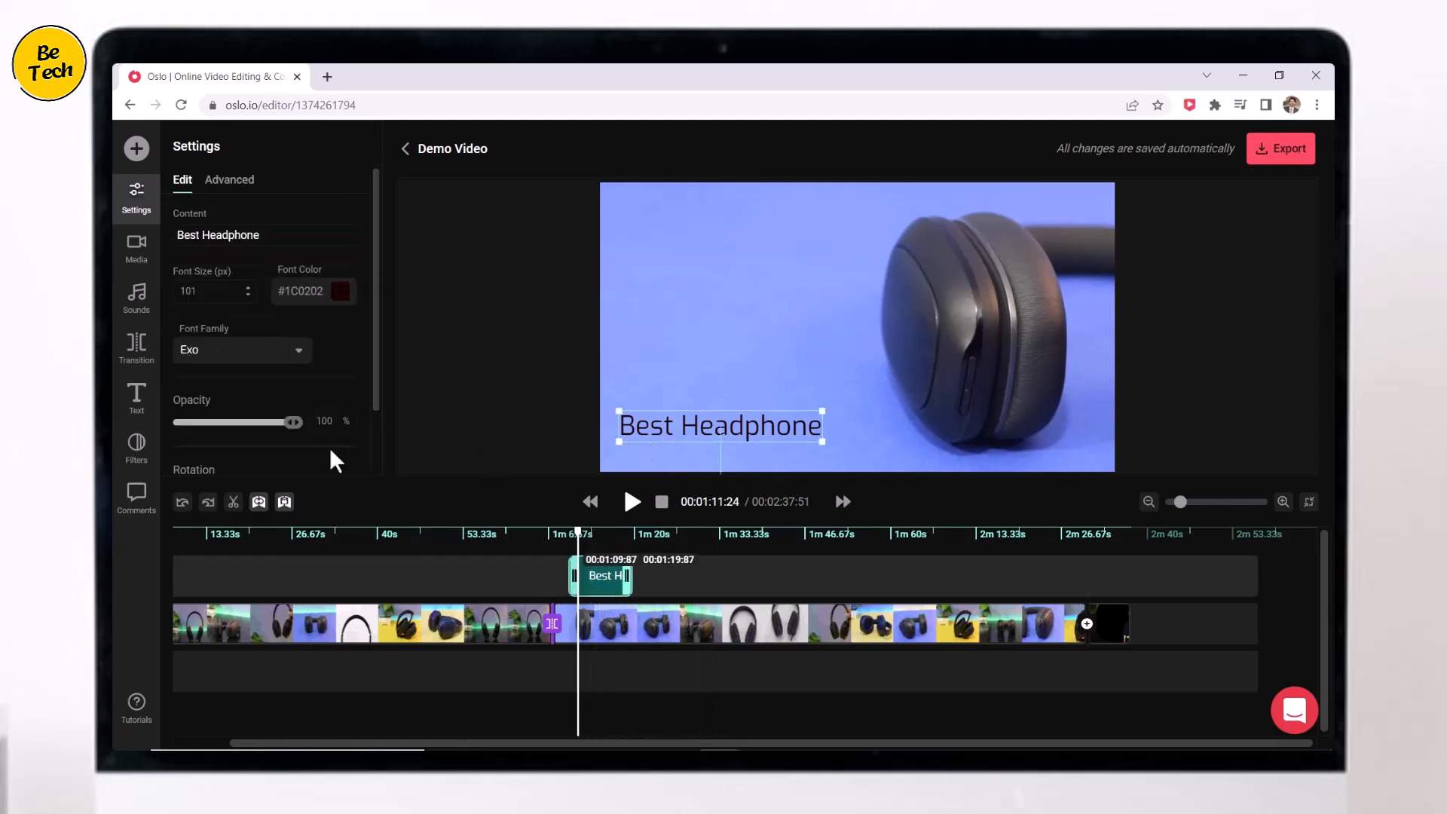
{"action": "mouse_move", "coordinate": [293, 422]}
{"action": "left_mouse_down"}
{"action": "mouse_move", "coordinate": [238, 424]}
{"action": "mouse_move", "coordinate": [320, 427]}
{"action": "left_mouse_up"}
{"action": "scroll", "coordinate": [306, 354], "scroll_direction": "down", "scroll_amount": 2}
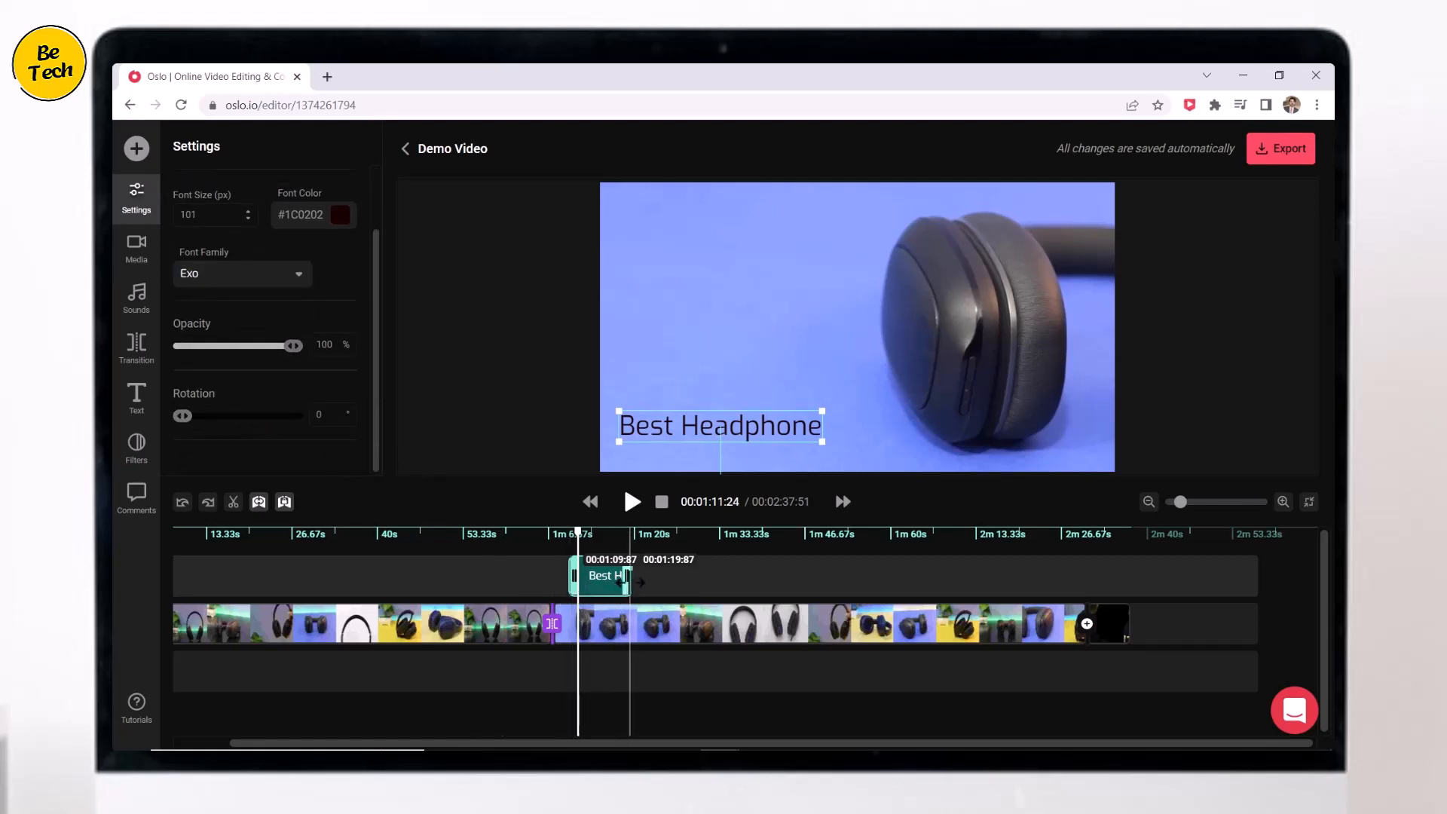
{"action": "left_click_drag", "start_coordinate": [628, 581], "coordinate": [595, 588]}
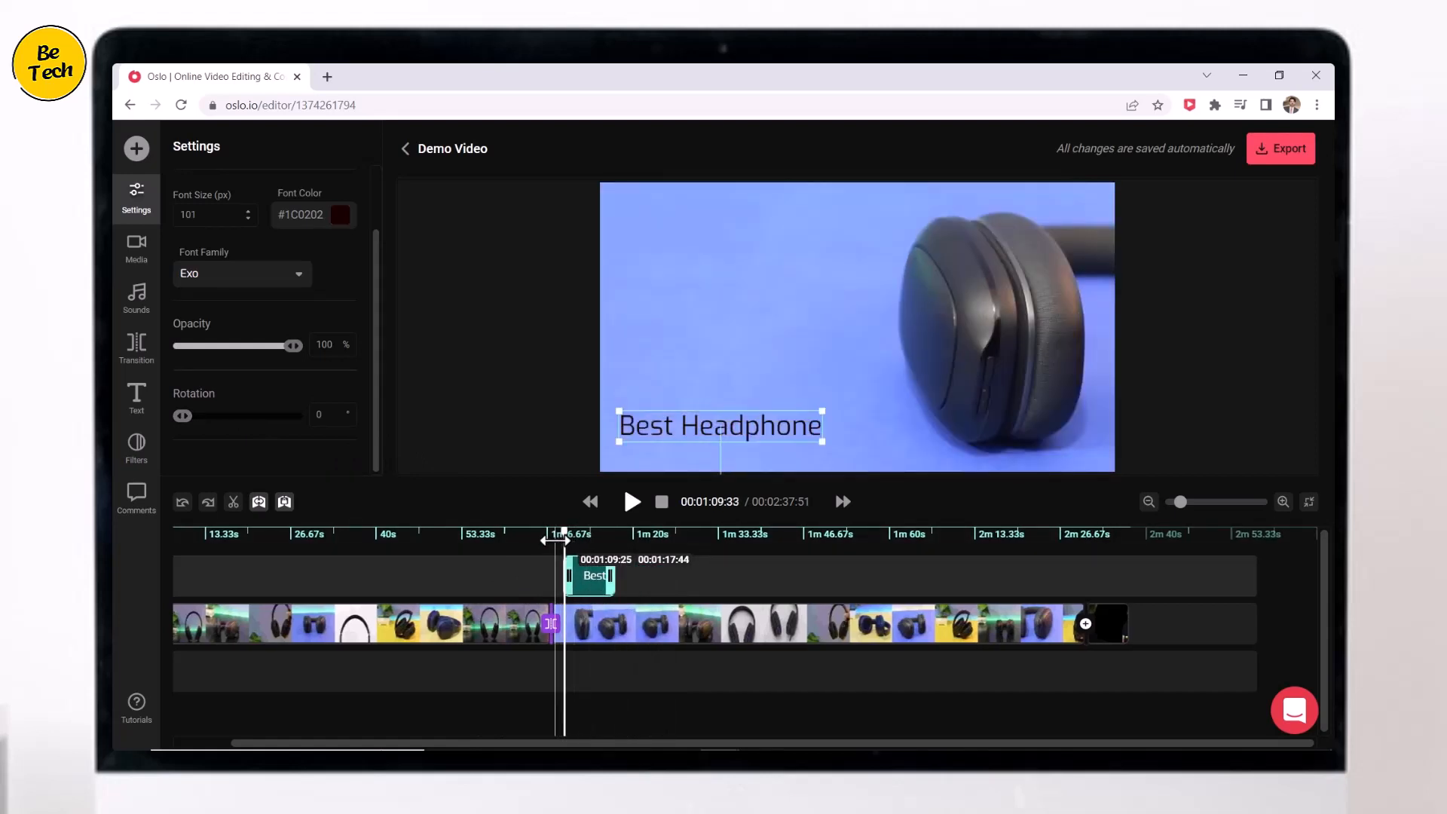
Play the sequence from just before the Best Headphone text until after it ends to check its timing
{"action": "left_click", "coordinate": [555, 541]}
{"action": "left_click", "coordinate": [634, 503]}
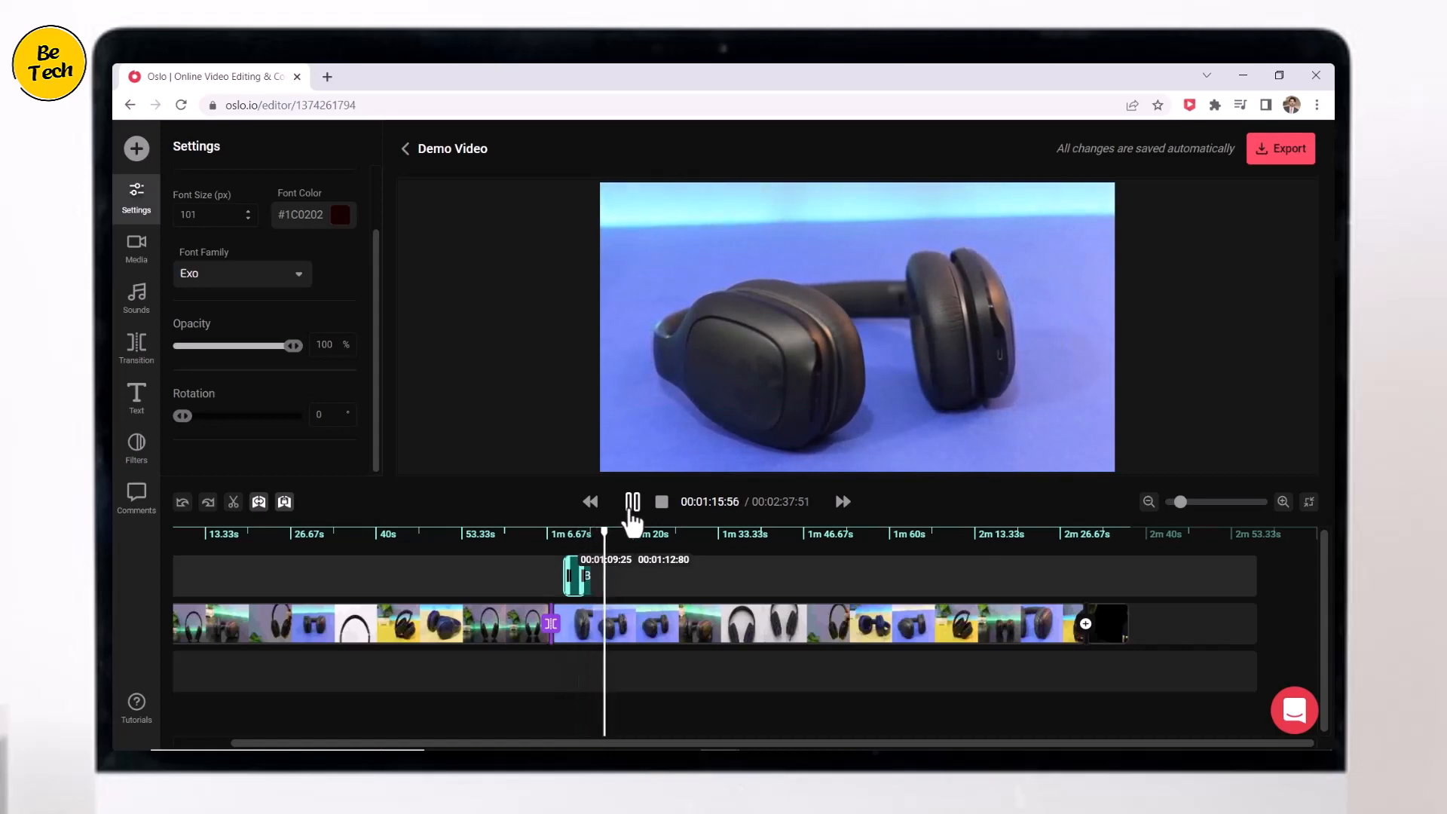
{"action": "left_click", "coordinate": [631, 503]}
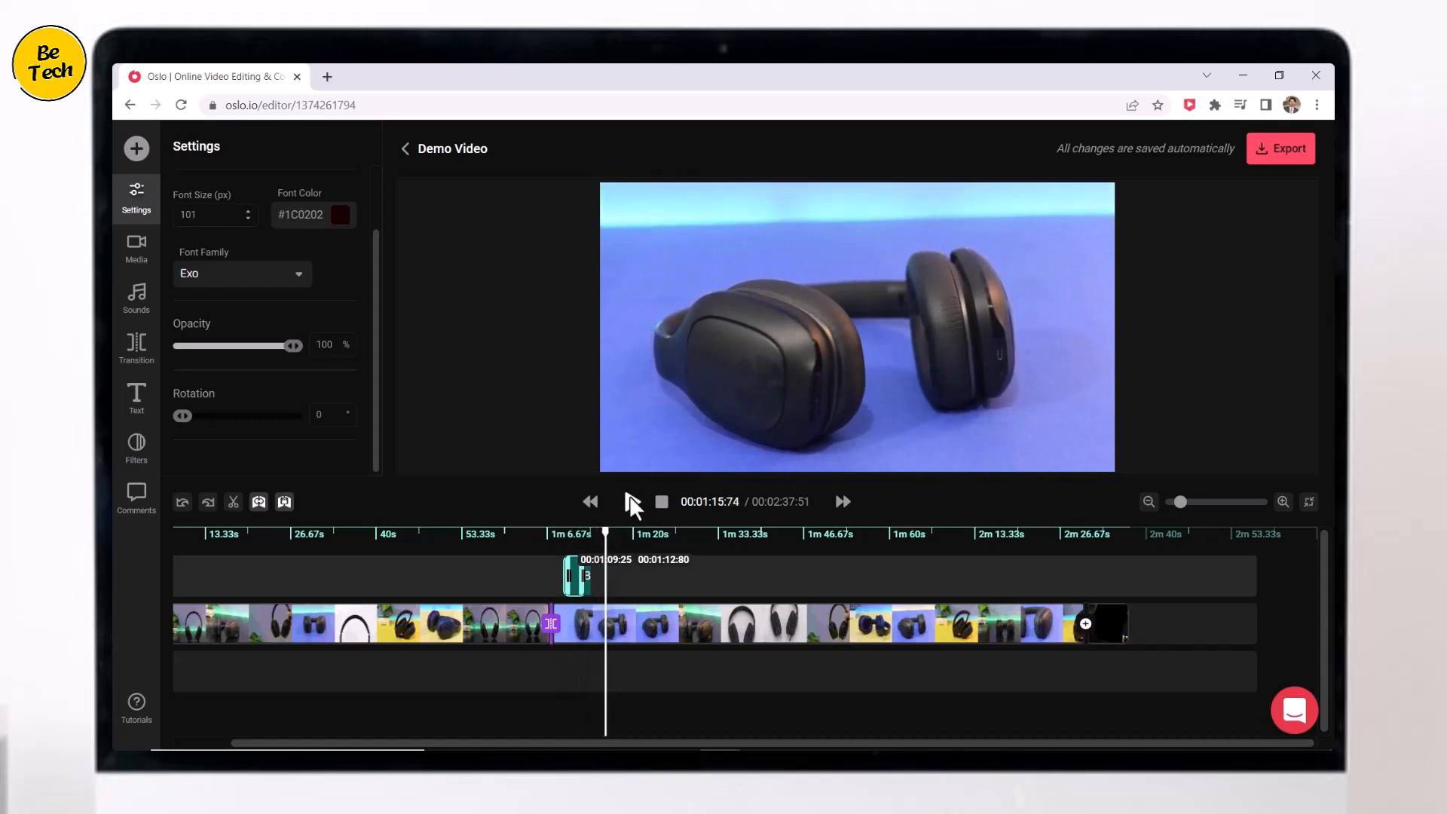
Add a text element in the Actor font at 00:02:37:51, the end of the video, reading "Like & Subscribe"
{"action": "left_click", "coordinate": [1130, 544]}
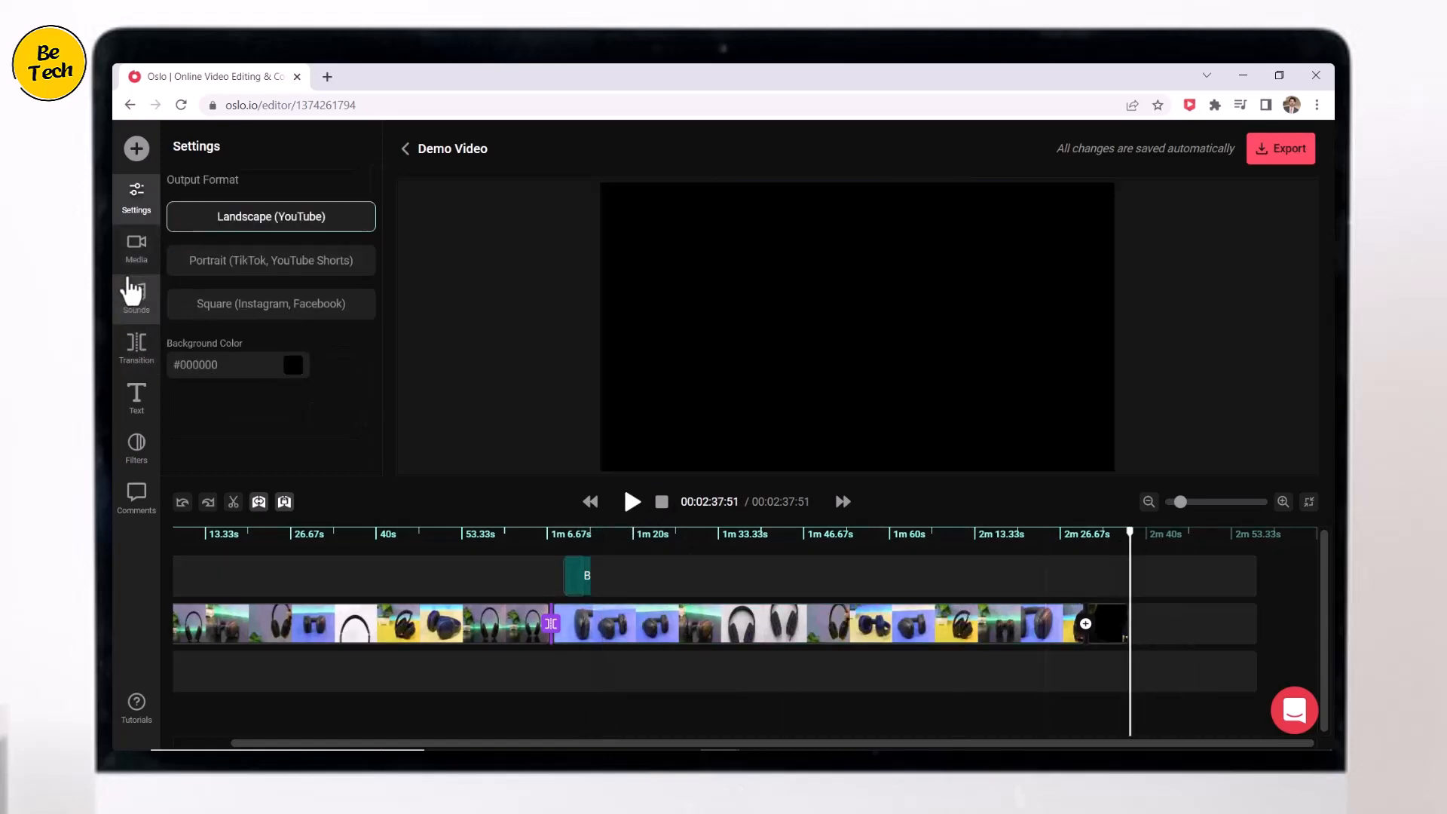
{"action": "left_click", "coordinate": [136, 400]}
{"action": "left_click", "coordinate": [276, 260]}
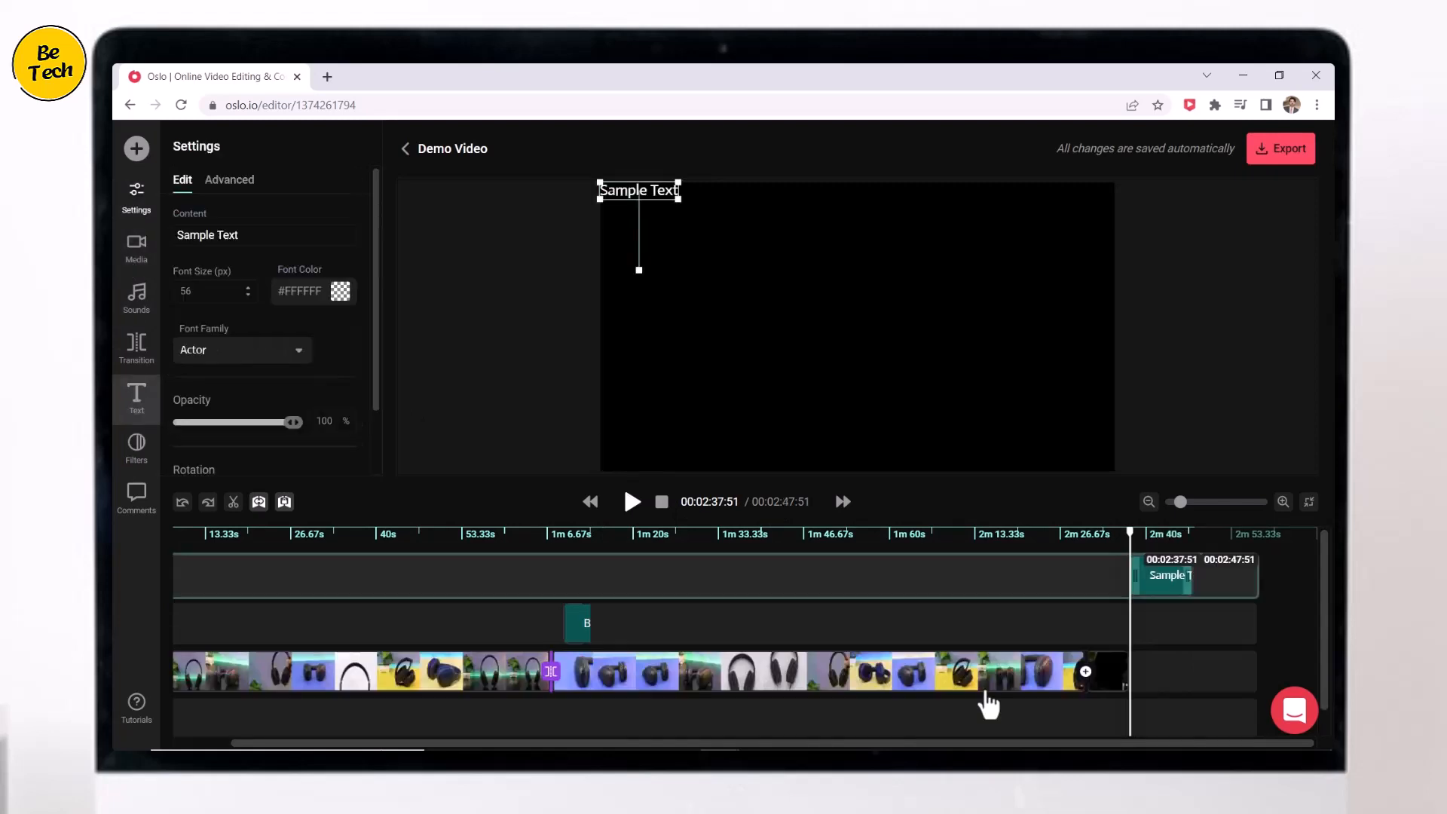
{"action": "triple_click", "coordinate": [238, 235]}
{"action": "type", "text": "Li"}
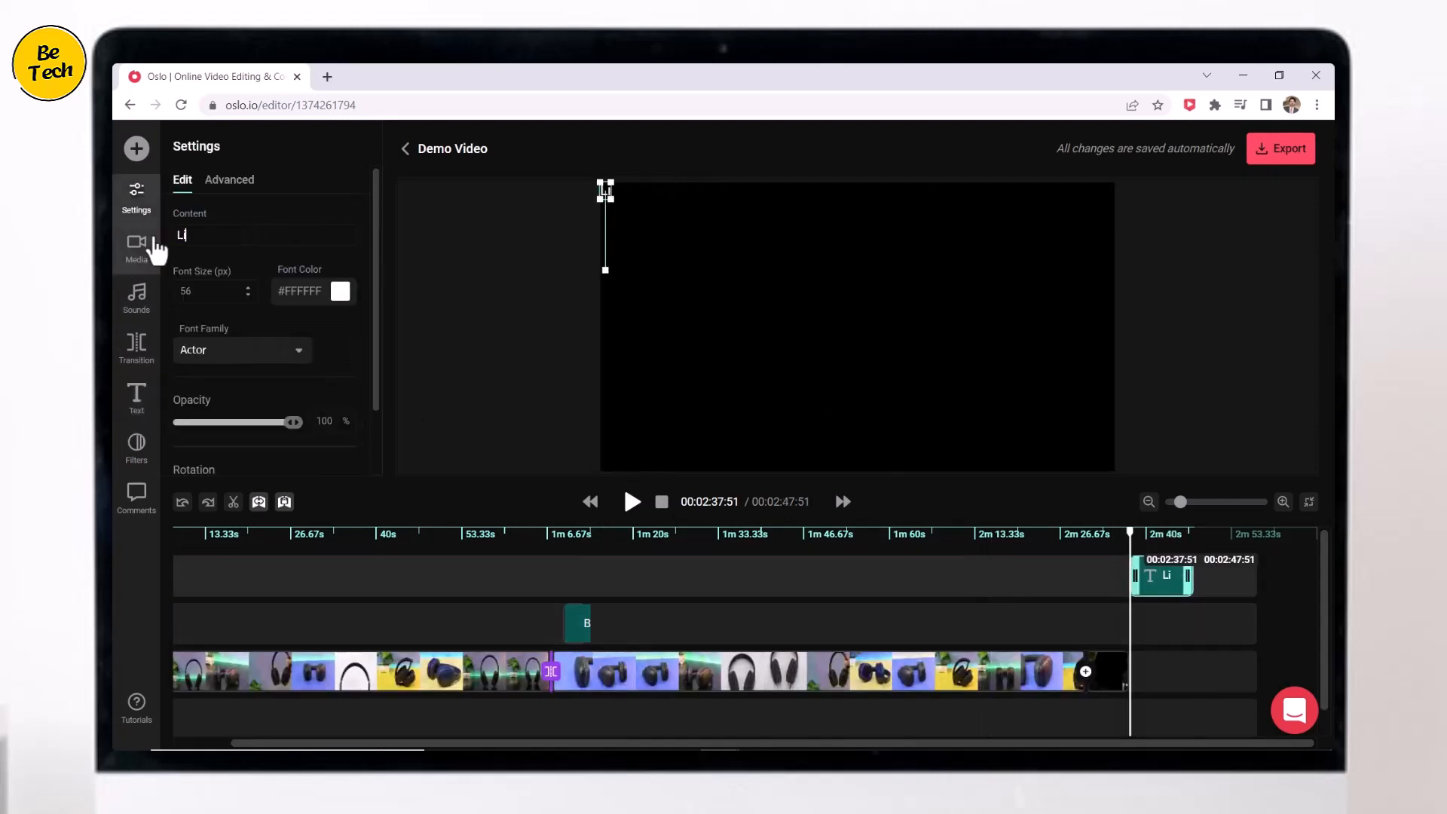
{"action": "type", "text": "ke & Subscribe"}
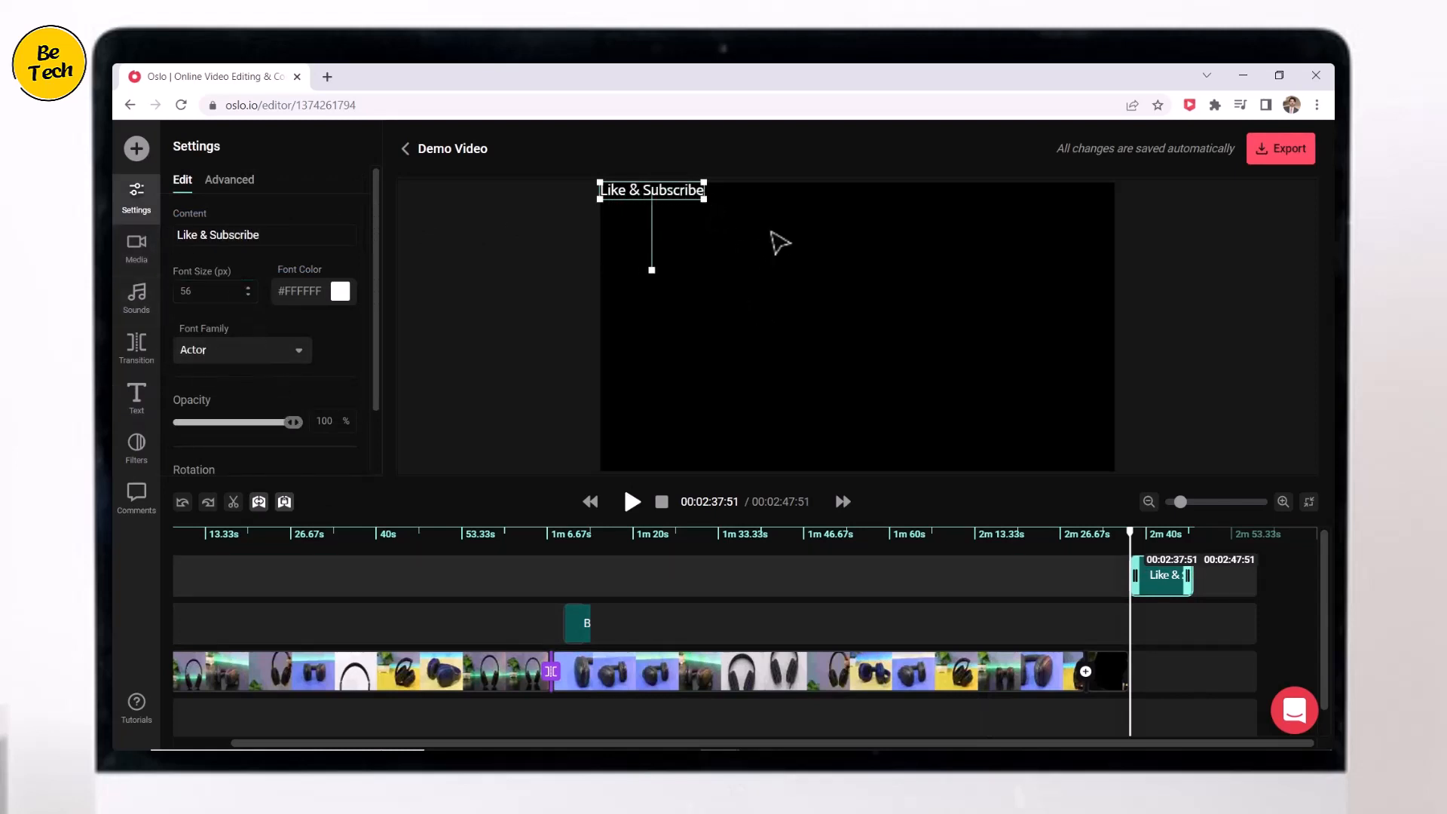
Enlarge the Like & Subscribe text to 122 px at the frame's center and put its clip on the Best Headphone track, from 00:02:37:39 to 00:02:45:20
{"action": "left_click_drag", "start_coordinate": [705, 199], "coordinate": [911, 335]}
{"action": "left_click_drag", "start_coordinate": [1154, 580], "coordinate": [1145, 633]}
{"action": "left_click", "coordinate": [1119, 550]}
{"action": "key", "text": "space"}
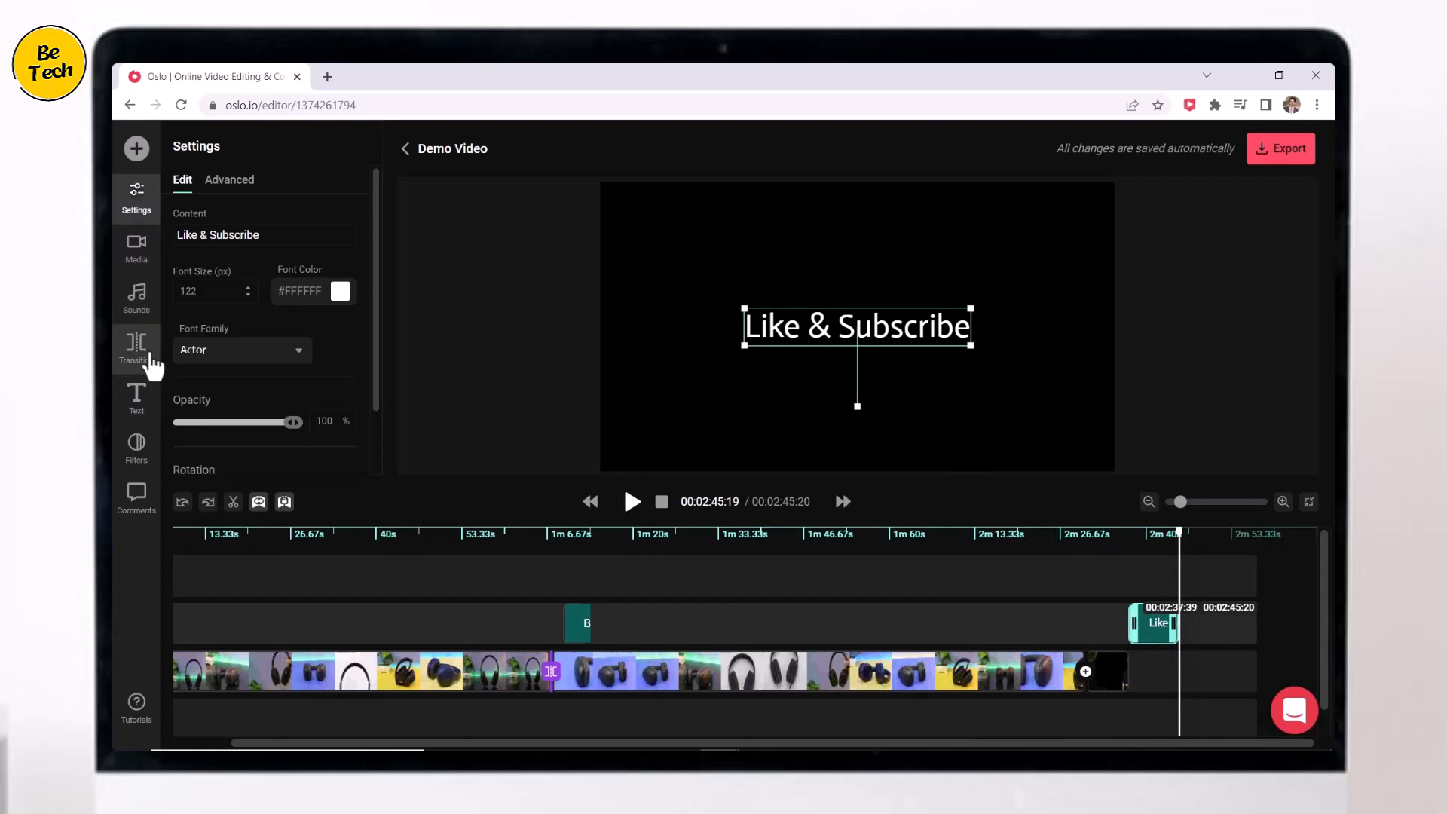
Try the Zoom animation on the first video clip and enlarge its End frame toward the lower-right corner
{"action": "left_click", "coordinate": [405, 571]}
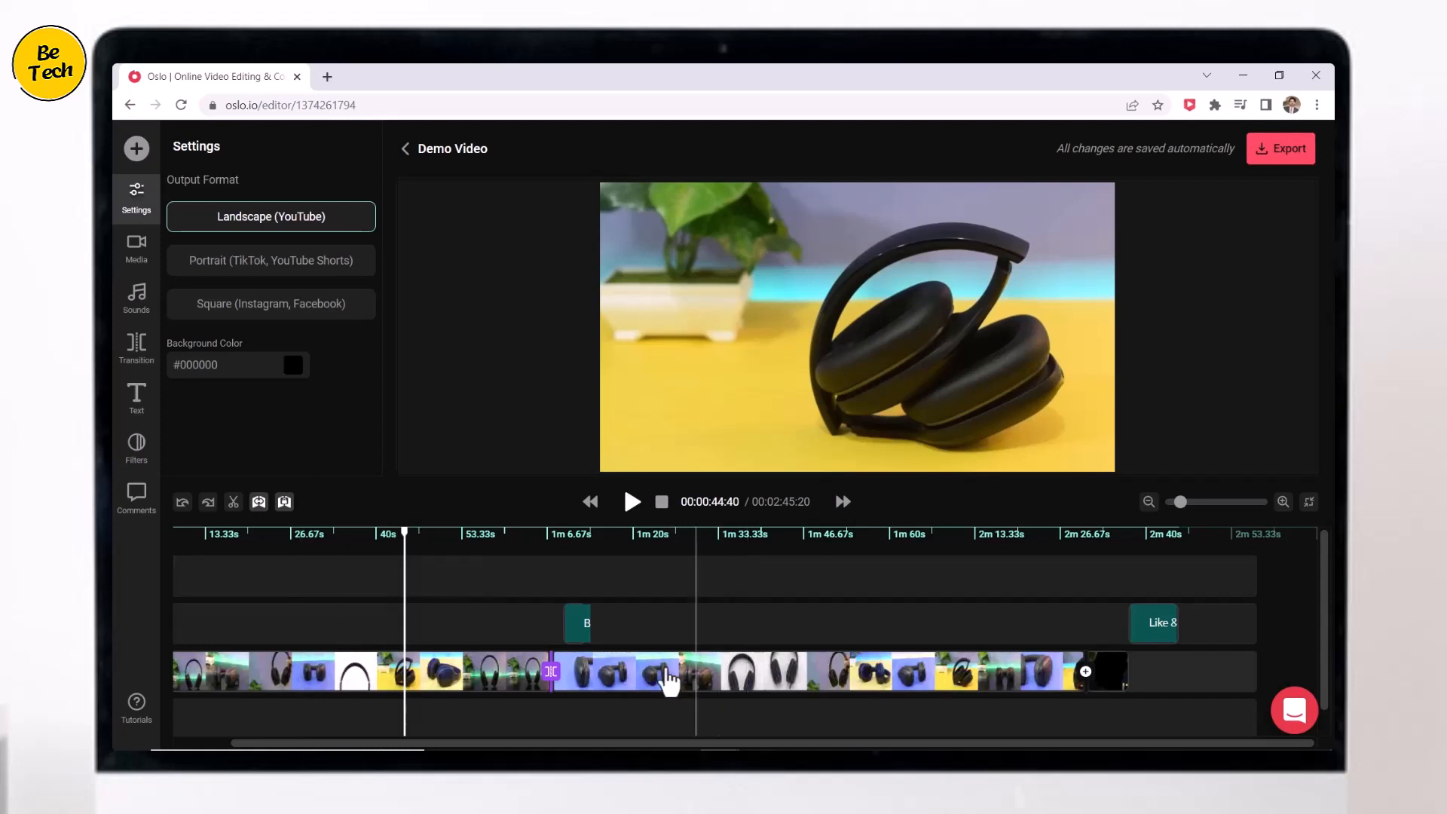
{"action": "left_click", "coordinate": [346, 695]}
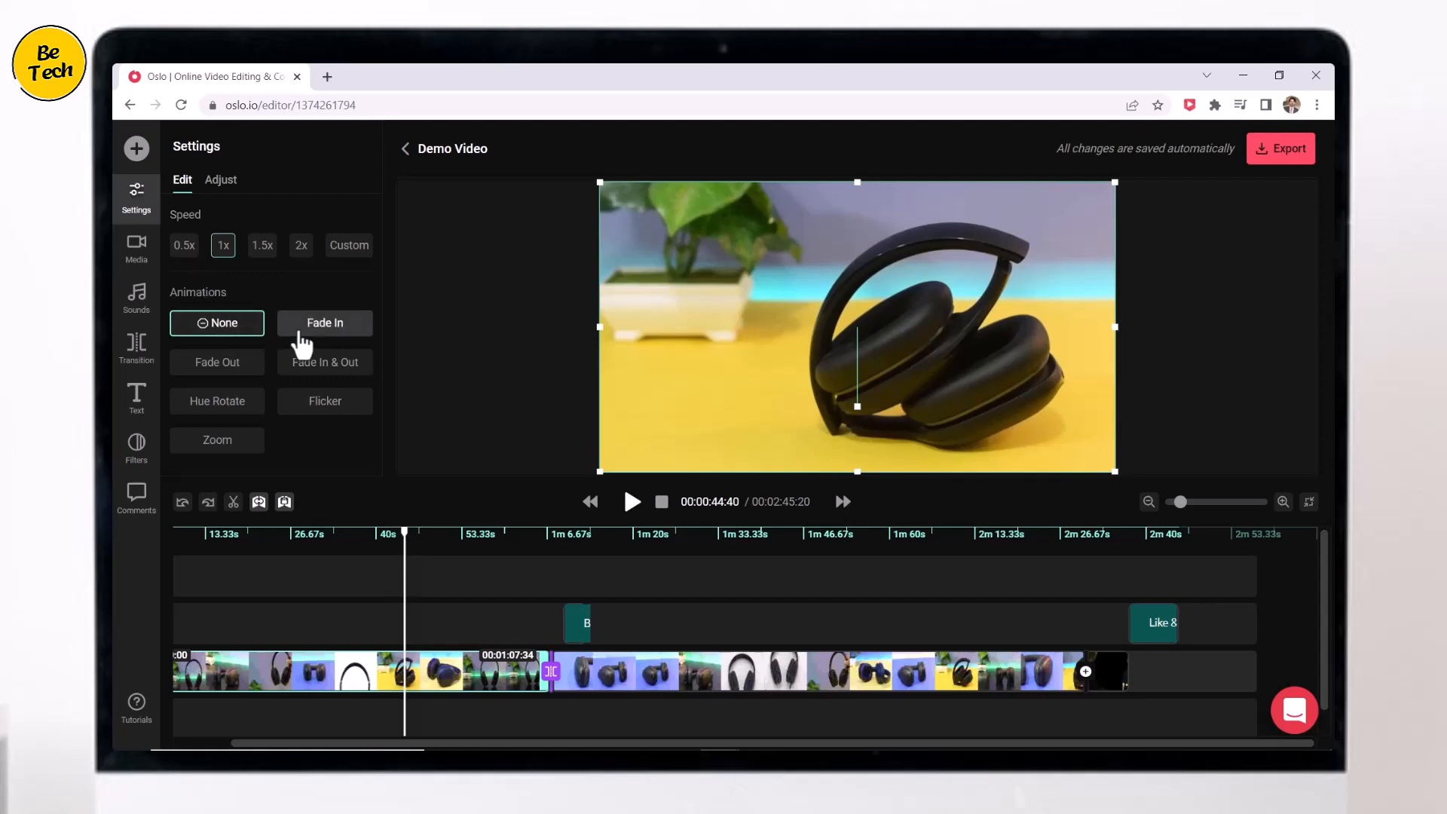
{"action": "left_click", "coordinate": [221, 441]}
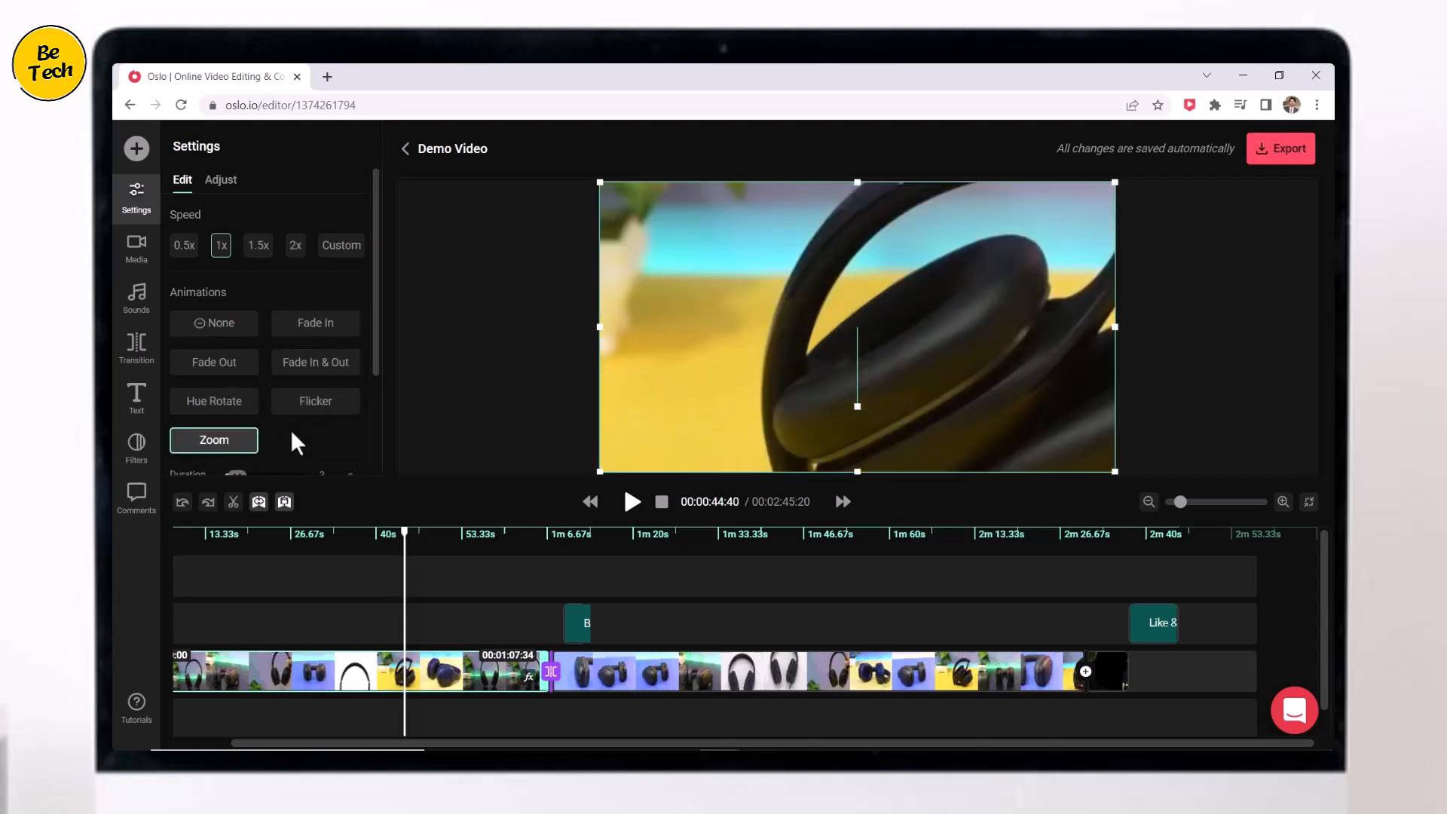
{"action": "scroll", "coordinate": [293, 441], "scroll_direction": "down", "scroll_amount": 2}
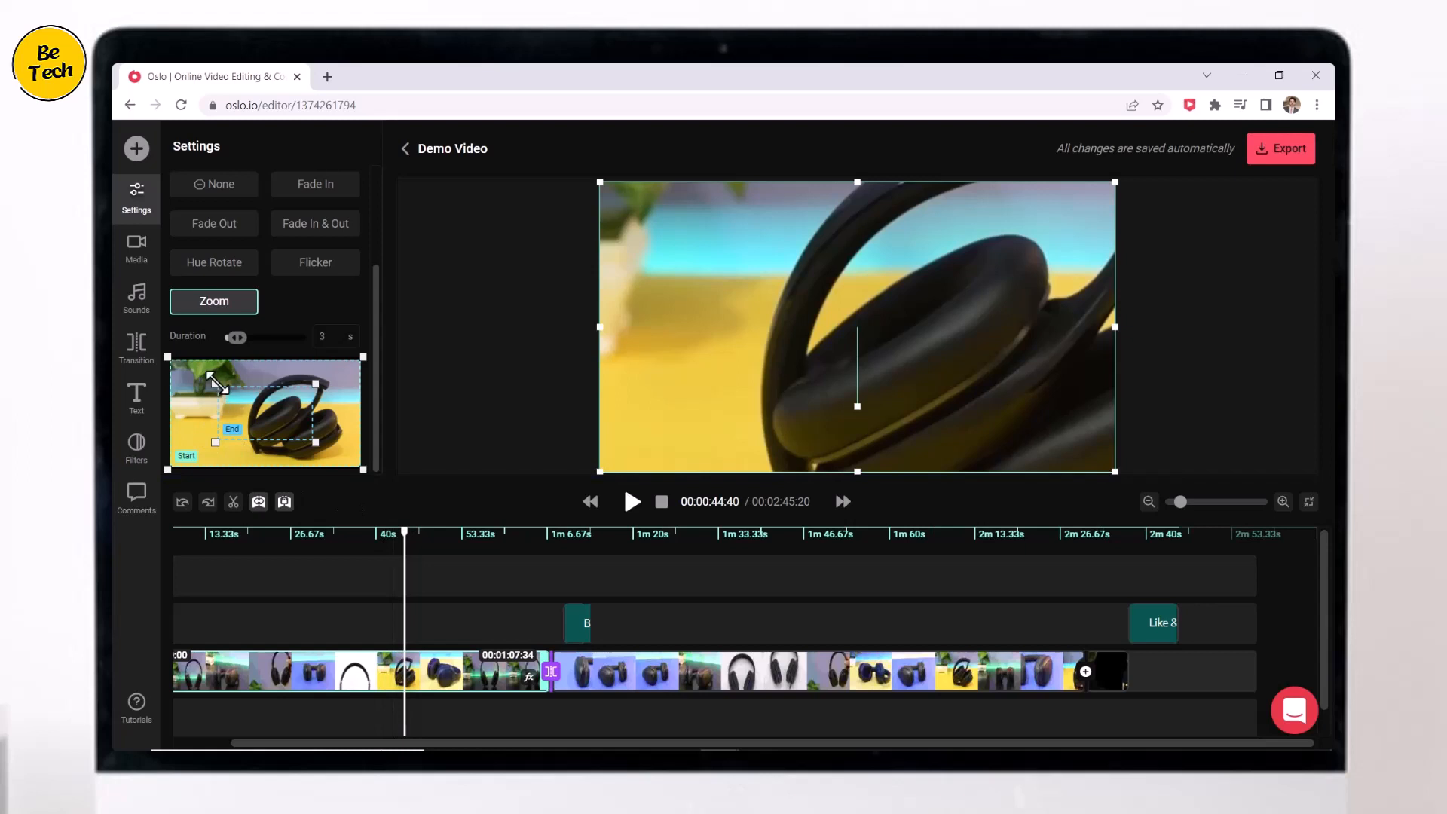
{"action": "left_click_drag", "start_coordinate": [316, 442], "coordinate": [348, 467]}
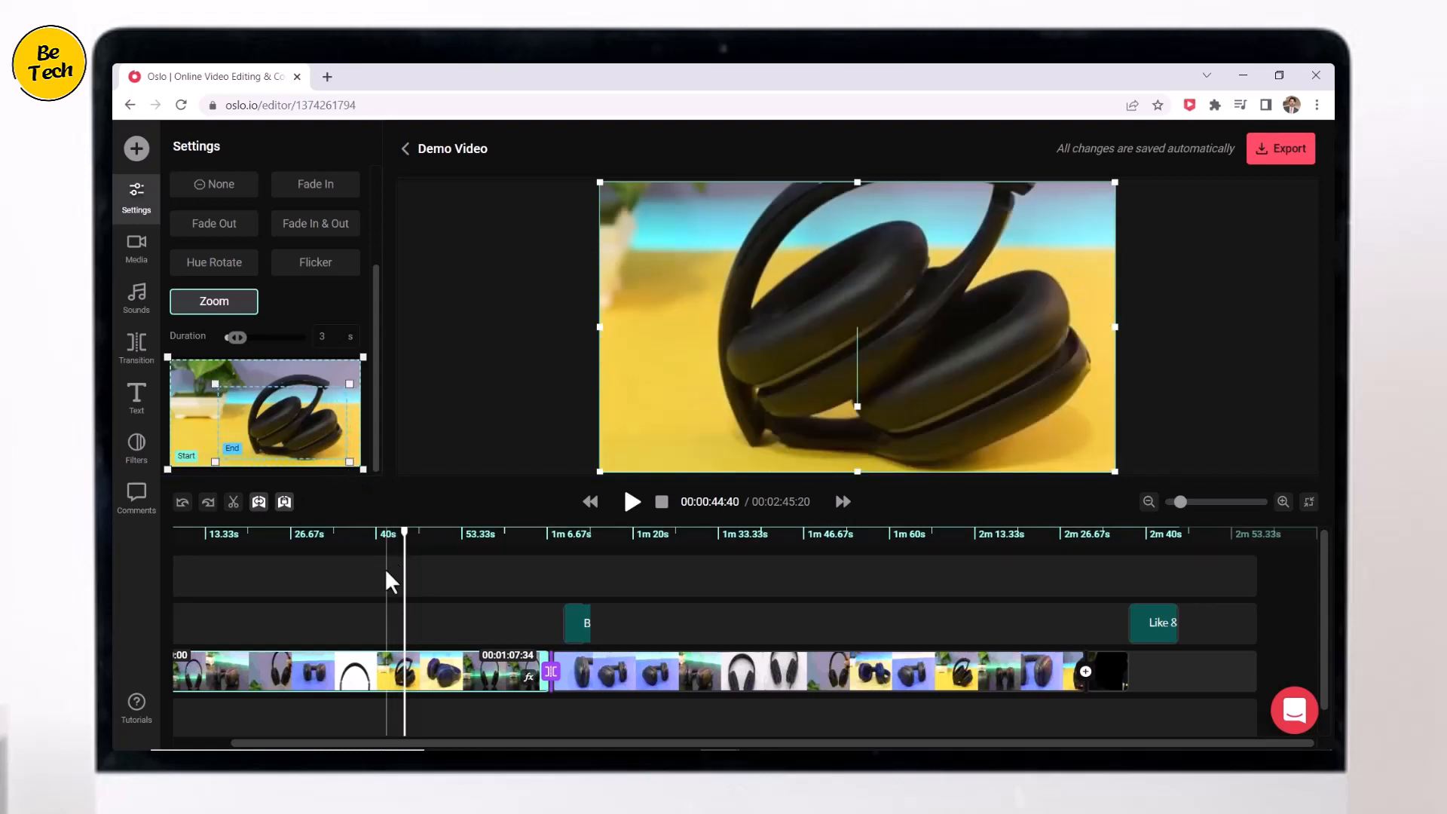
Play the first clip from the start of the timeline to preview its Zoom animation
{"action": "left_click_drag", "start_coordinate": [405, 533], "coordinate": [379, 535]}
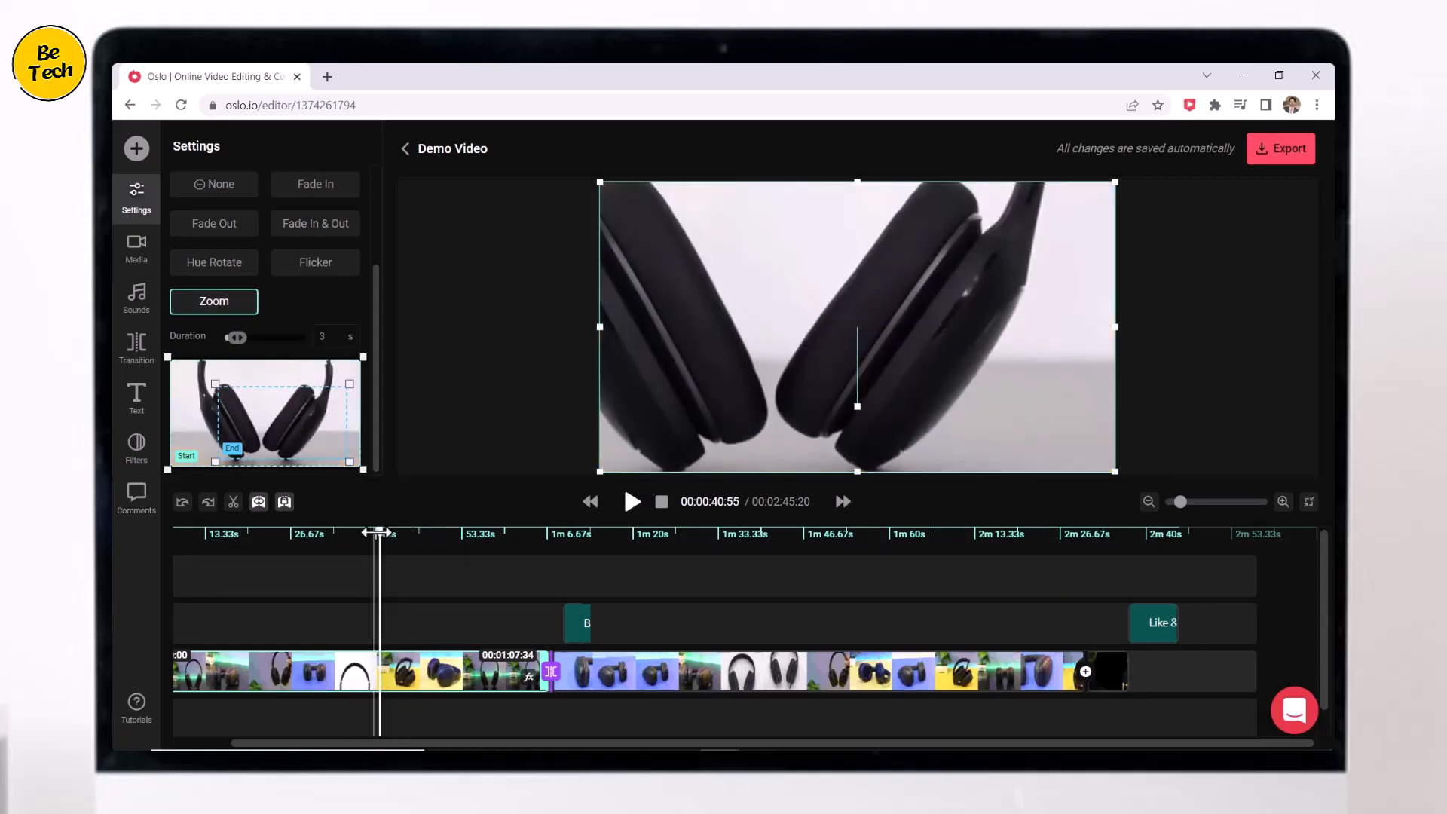
{"action": "left_click_drag", "start_coordinate": [376, 532], "coordinate": [140, 539]}
{"action": "left_click", "coordinate": [186, 538]}
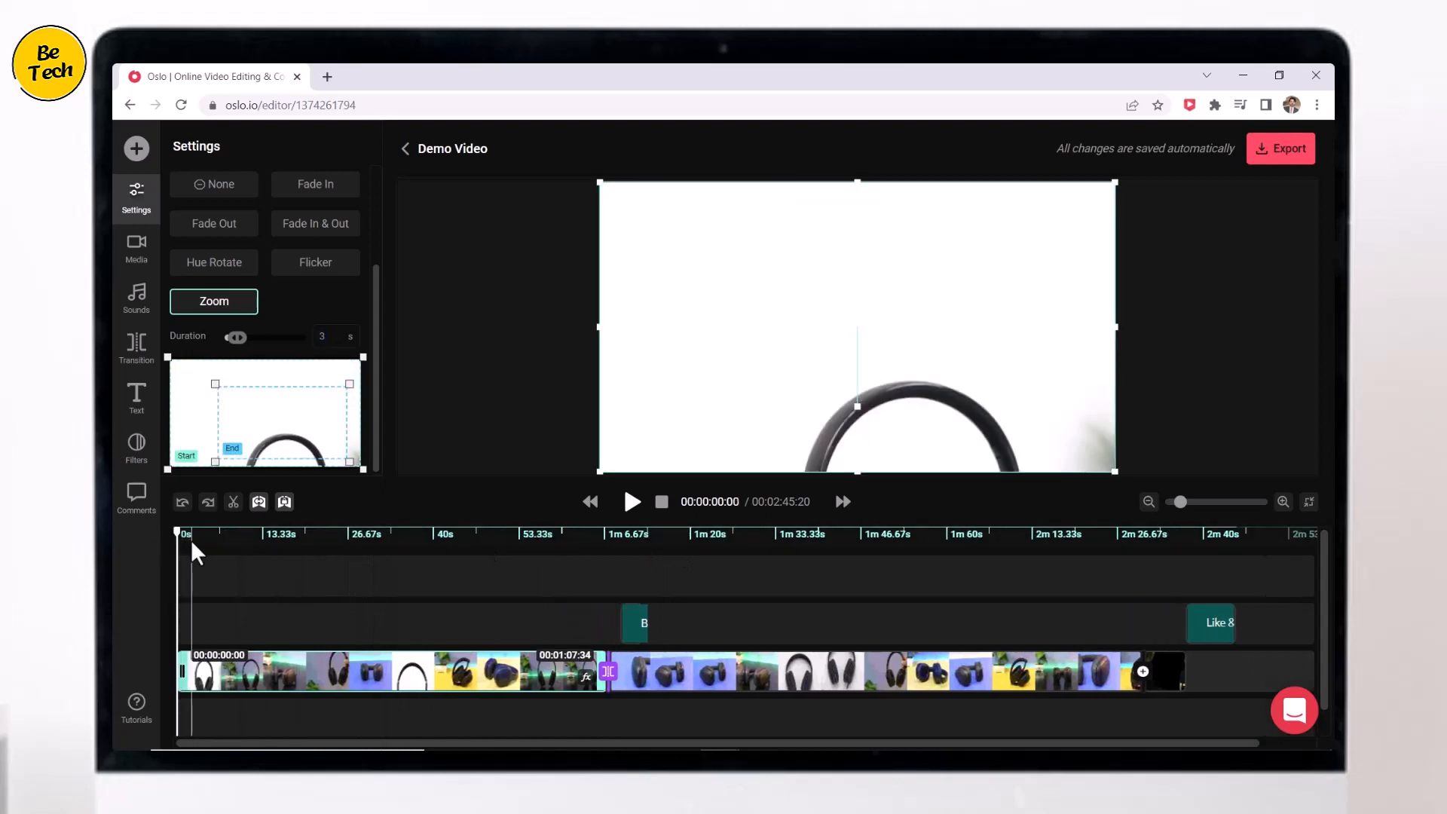
{"action": "left_click", "coordinate": [631, 508]}
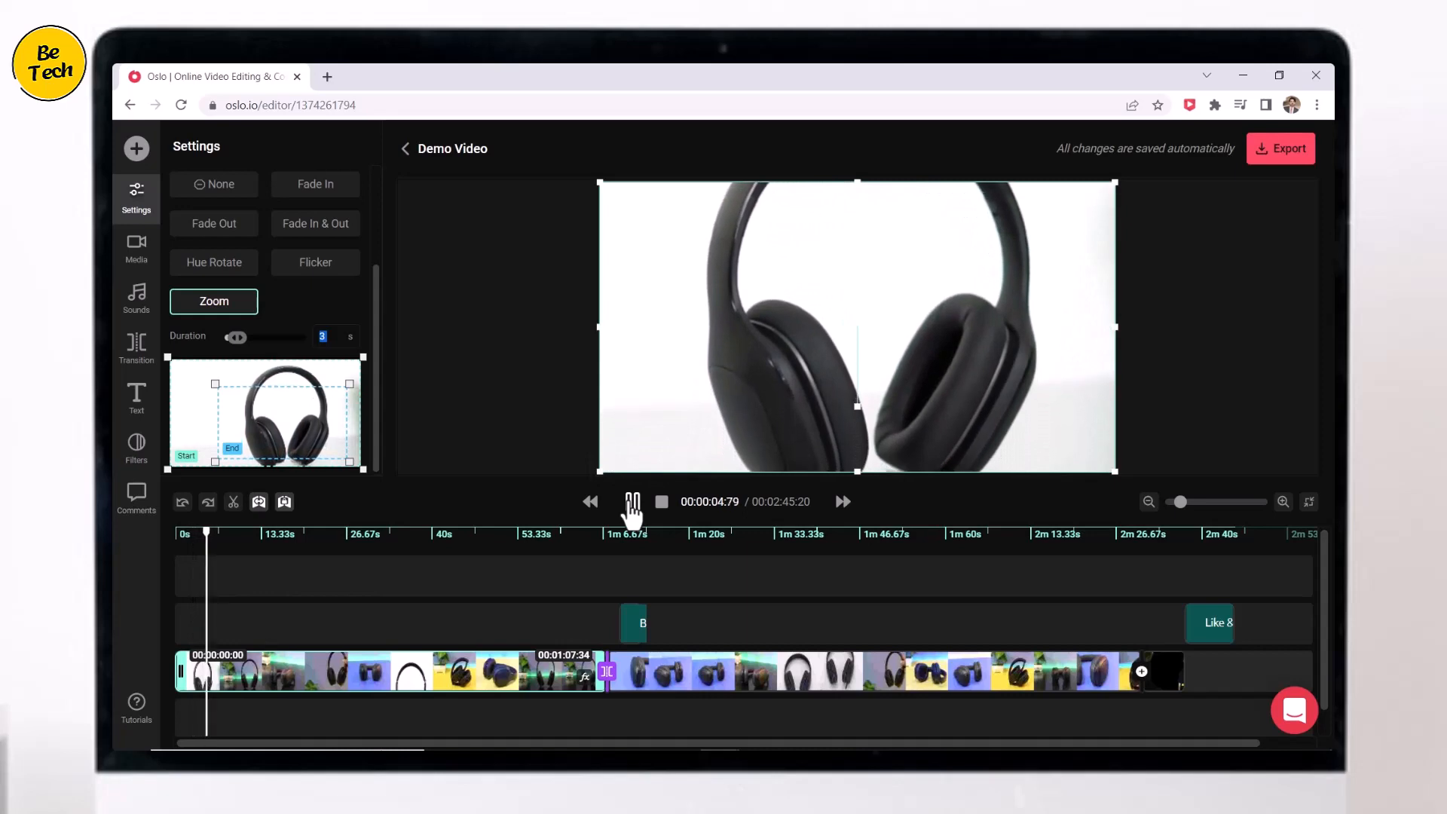
{"action": "left_click", "coordinate": [632, 504]}
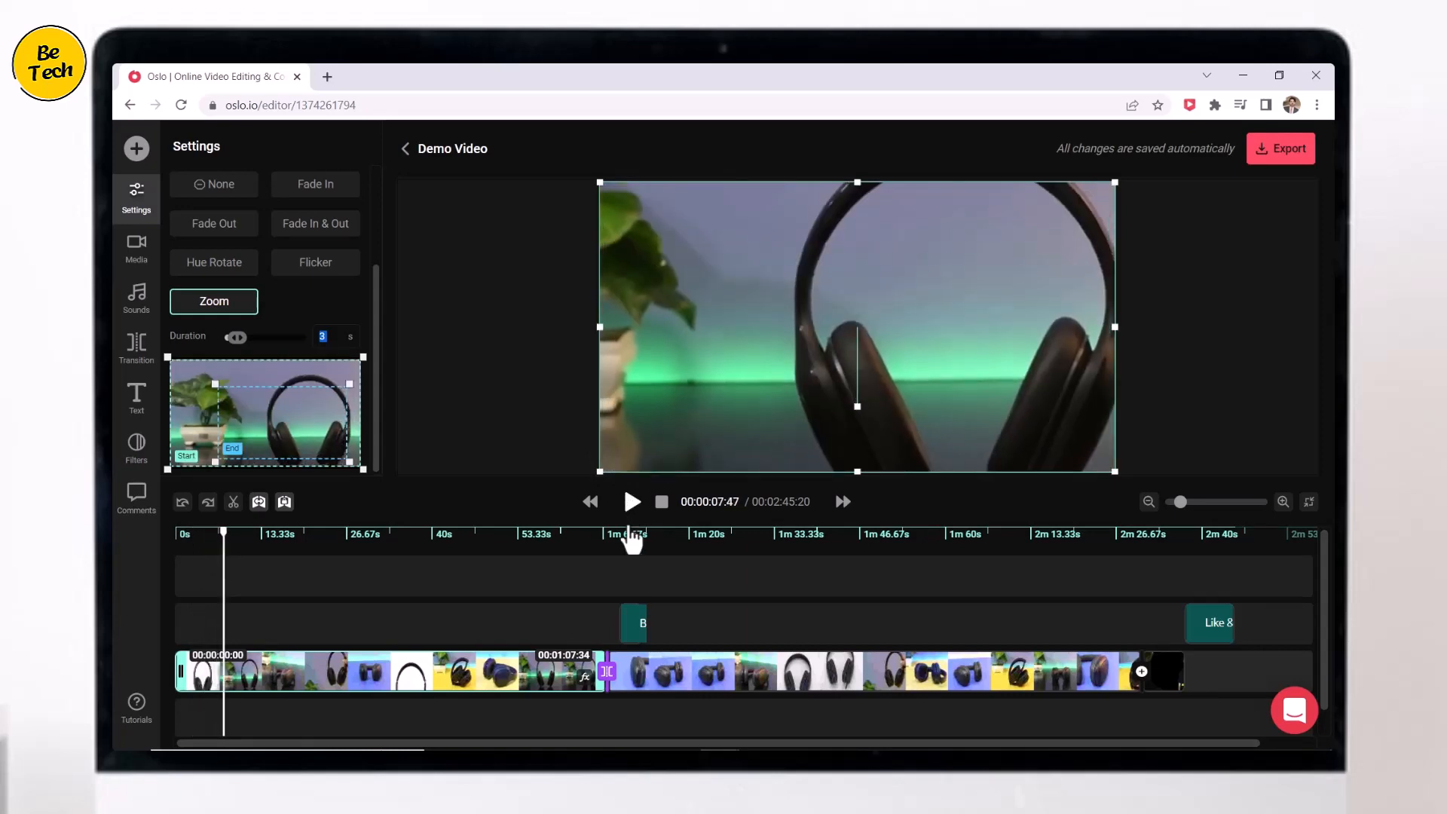
Set the duration of the first clip's Zoom animation to 5 seconds
{"action": "left_click", "coordinate": [333, 337]}
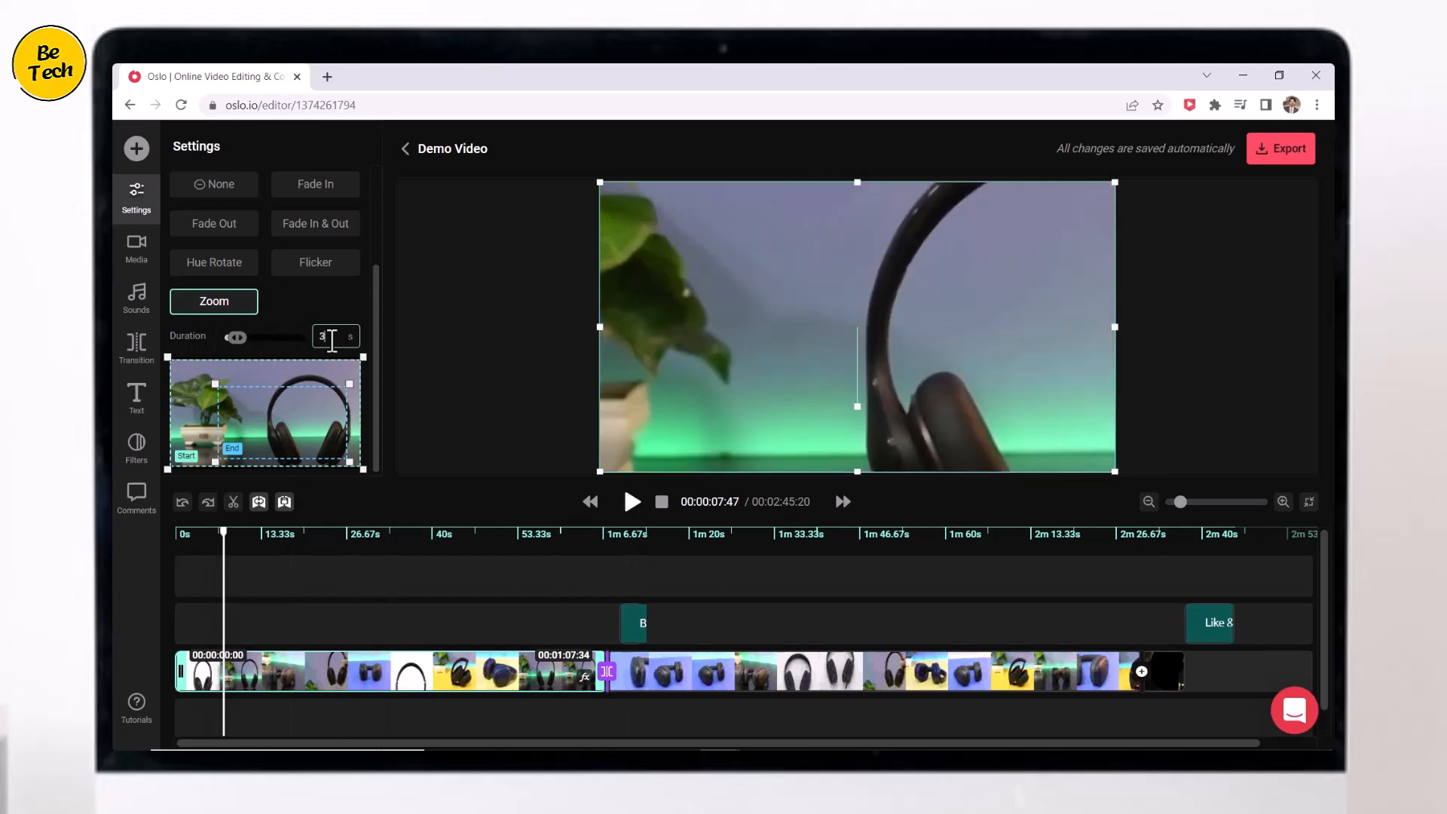
{"action": "key", "text": "BackSpace"}
{"action": "type", "text": "5"}
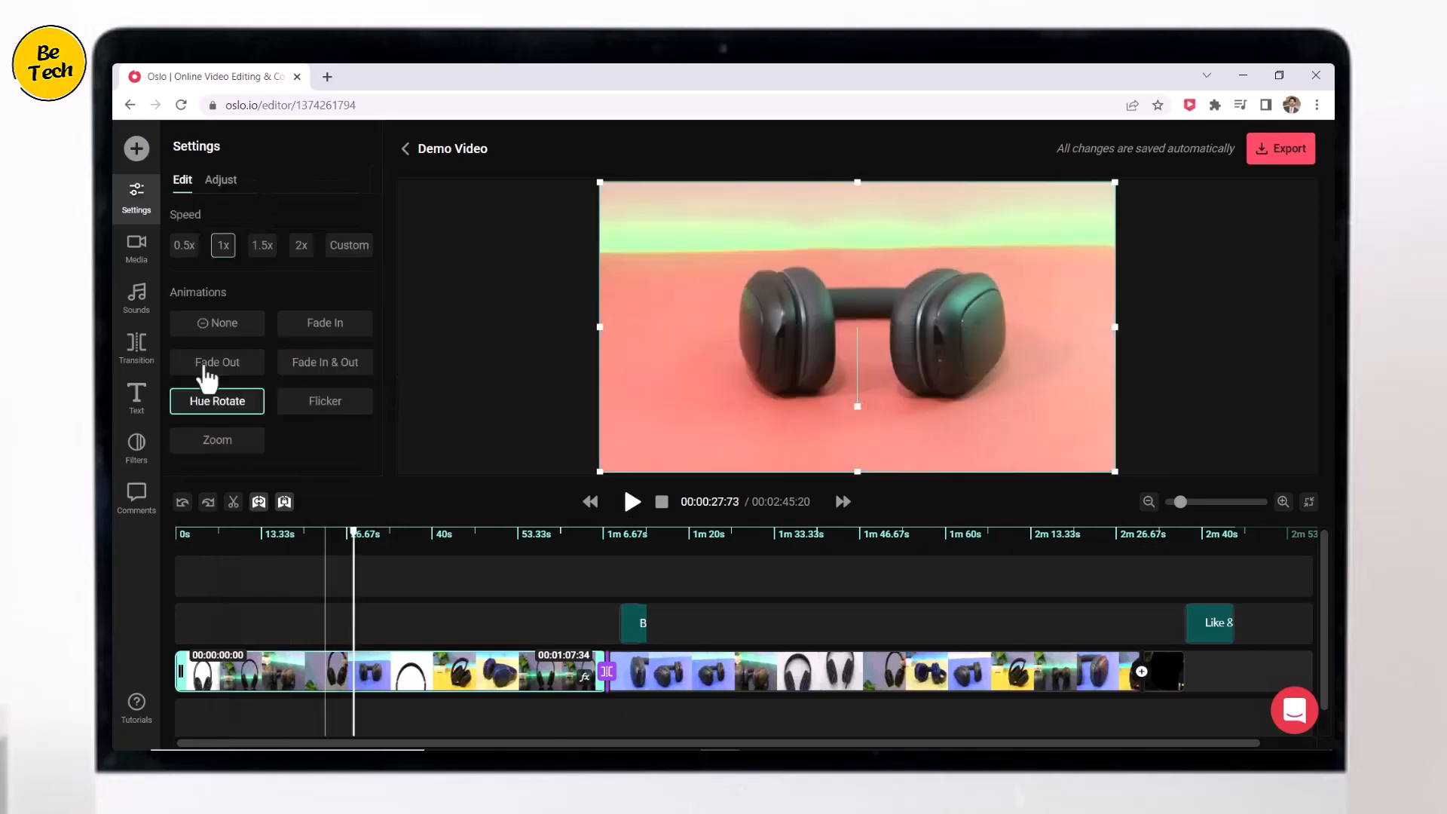
Try the Flicker animation on the first clip, preview it, and reset the clip's animation to None
{"action": "left_click", "coordinate": [355, 407]}
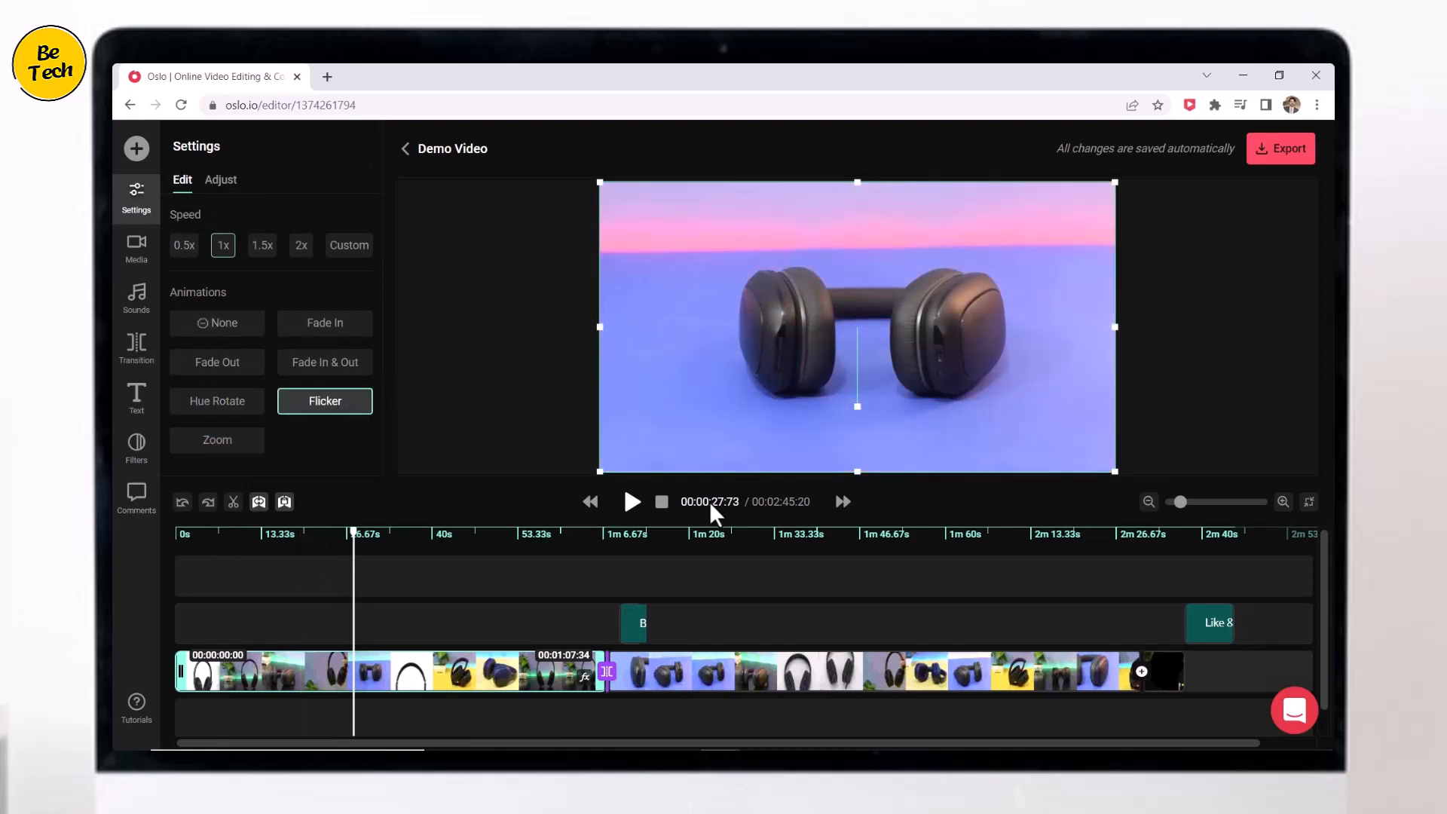
{"action": "left_click", "coordinate": [632, 503]}
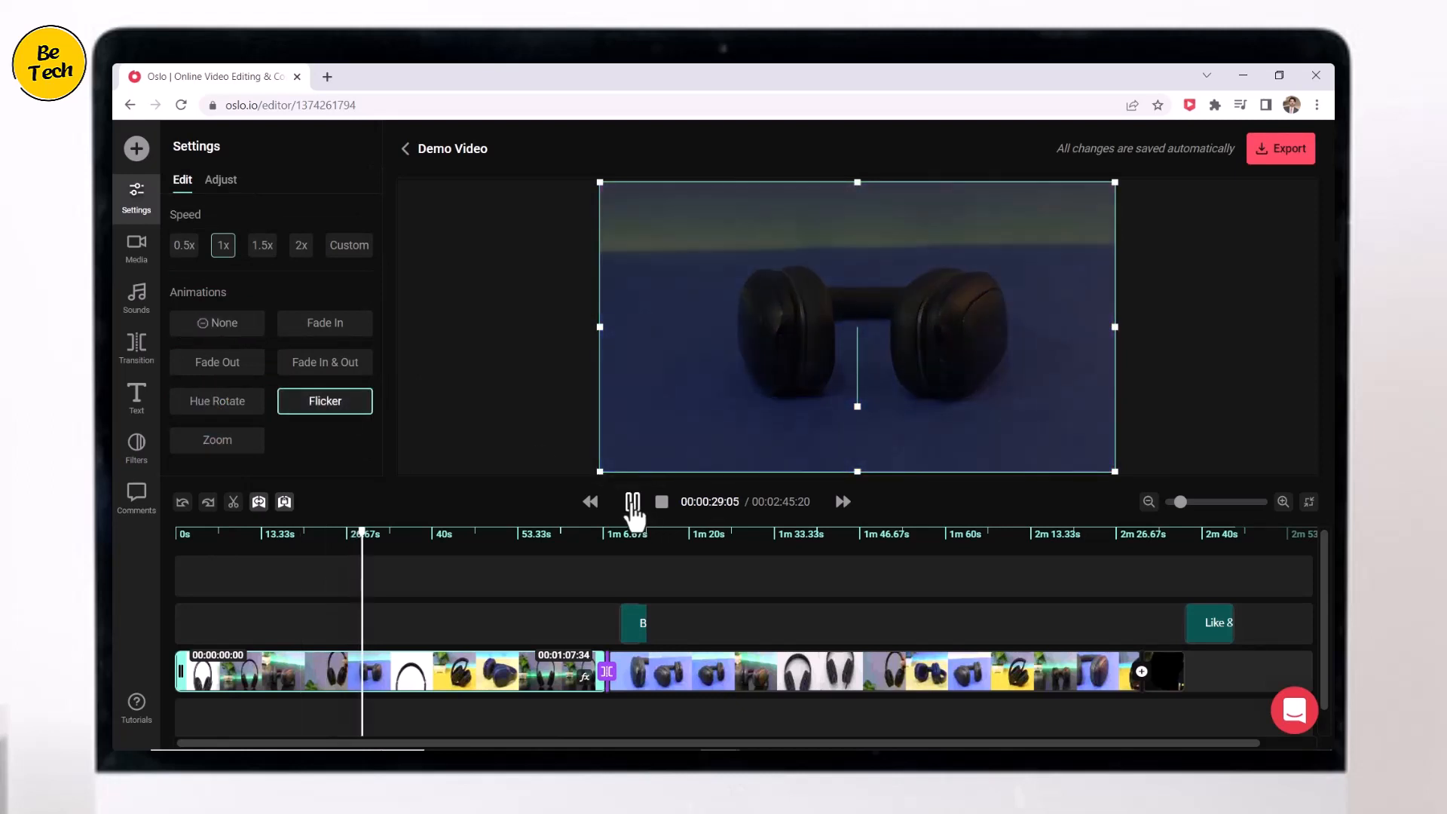
{"action": "left_click", "coordinate": [632, 503]}
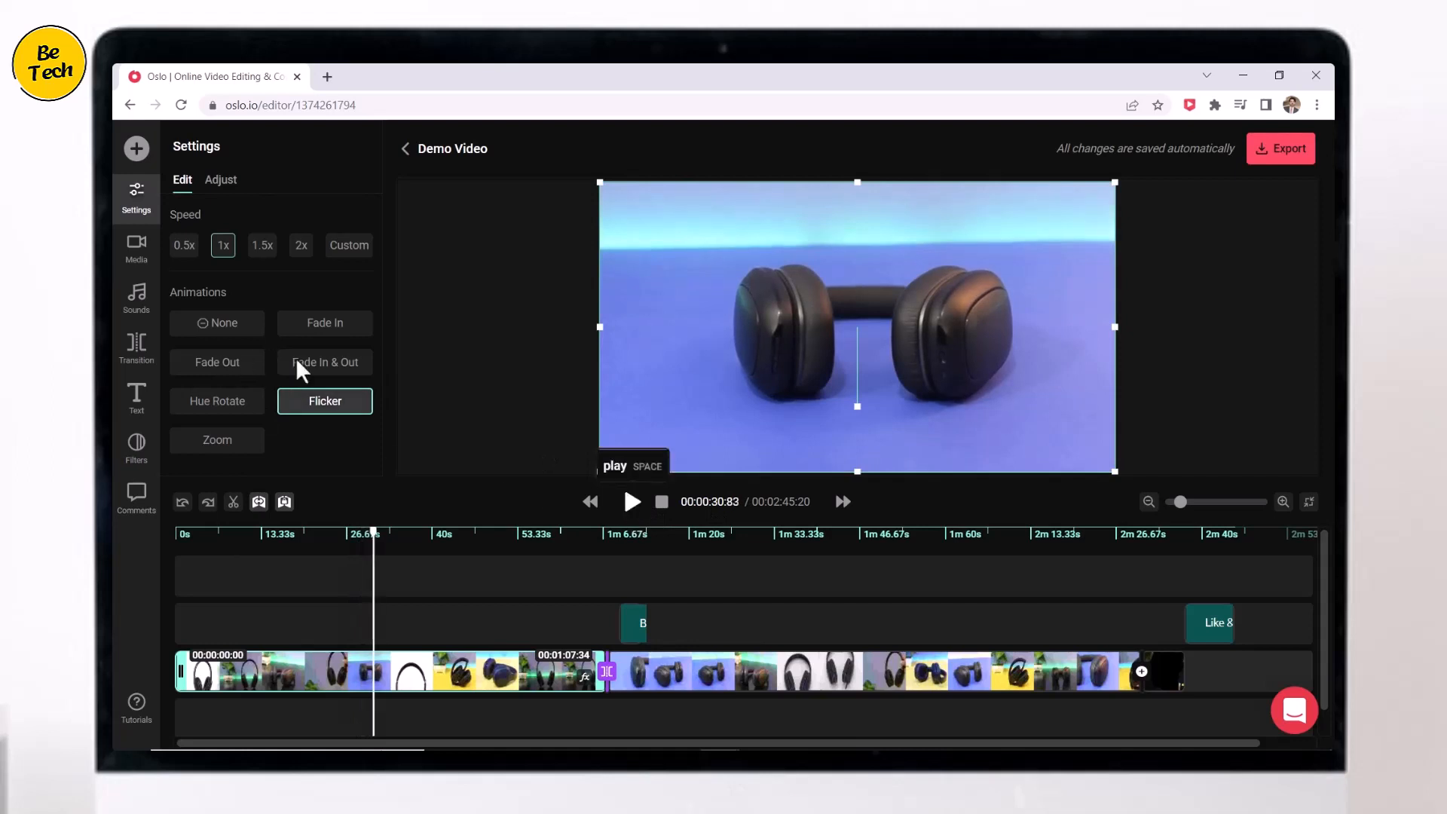
{"action": "left_click", "coordinate": [222, 322]}
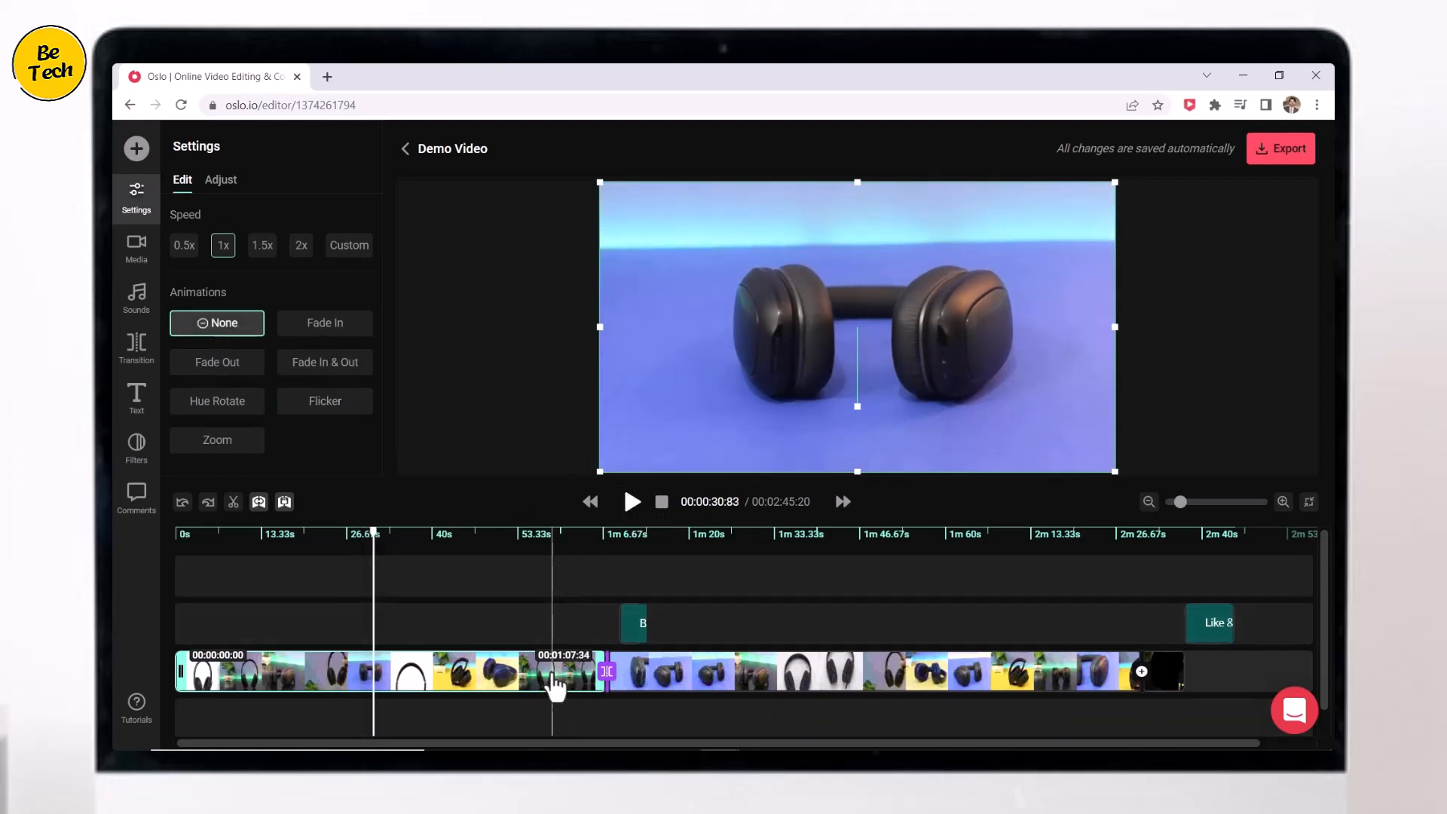
Set the first clip's speed to 2x and play it from about 14 seconds to check the result
{"action": "left_click", "coordinate": [264, 245]}
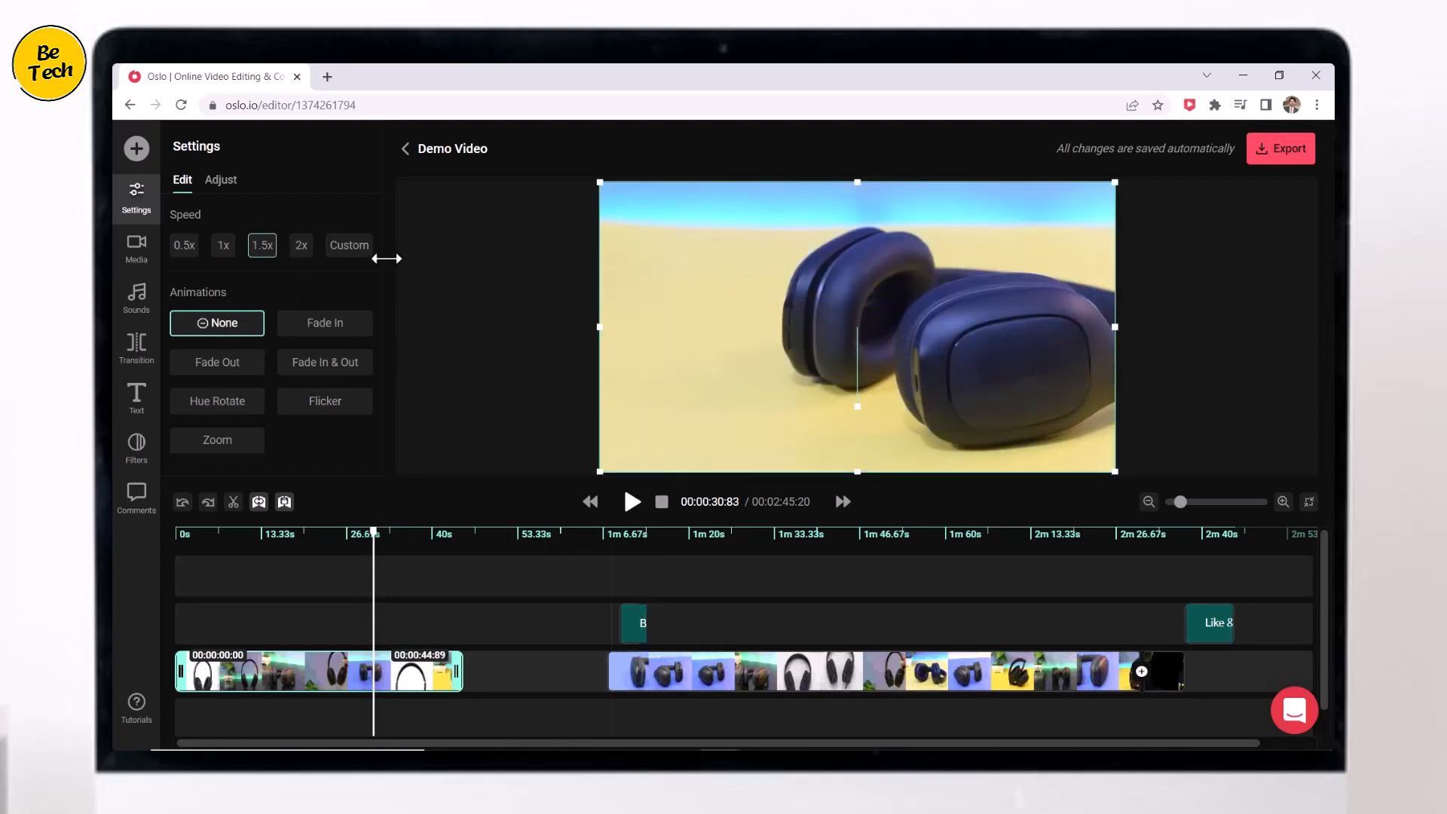
{"action": "left_click", "coordinate": [301, 245]}
{"action": "left_click", "coordinate": [272, 548]}
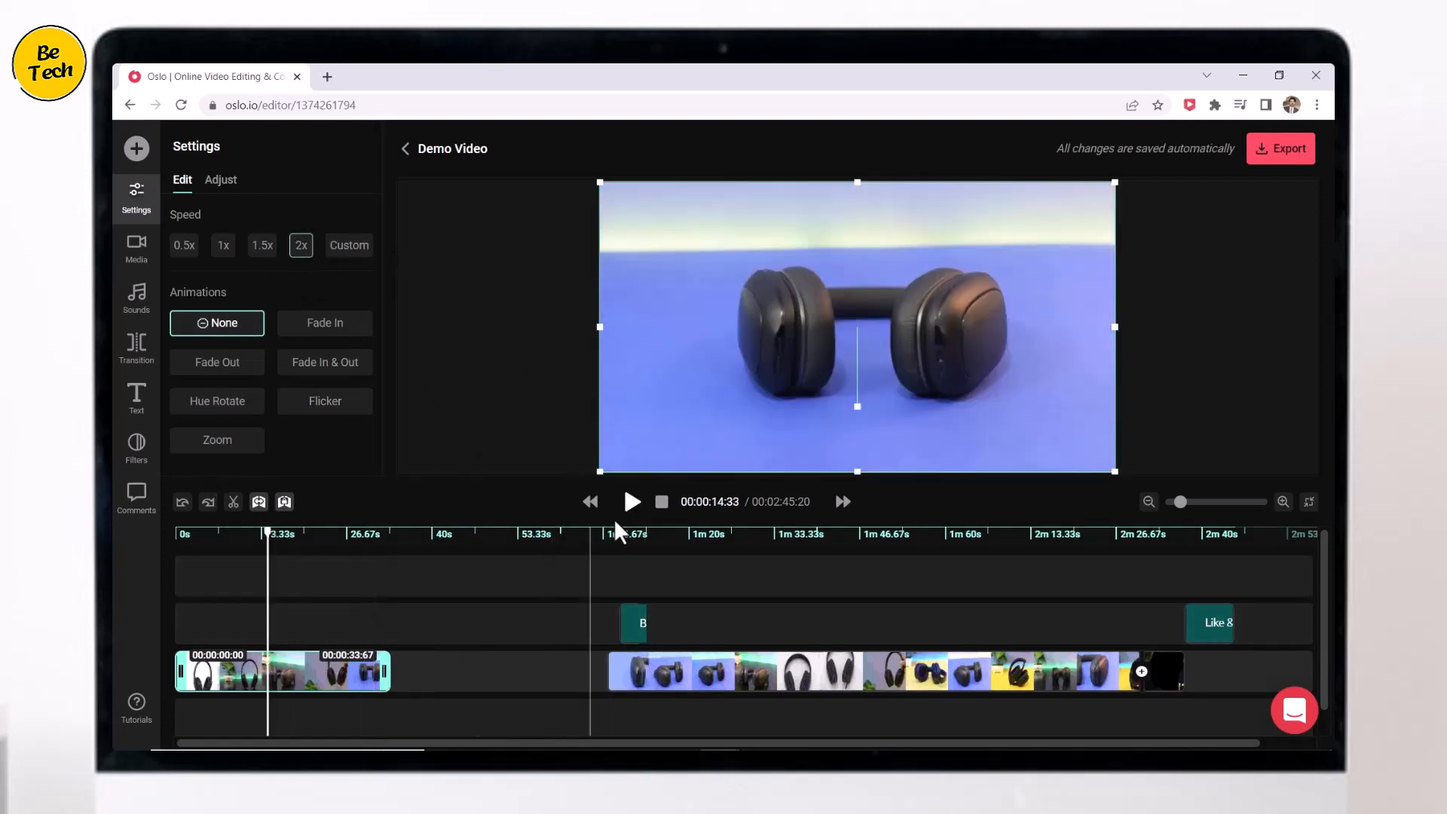
{"action": "left_click", "coordinate": [633, 504]}
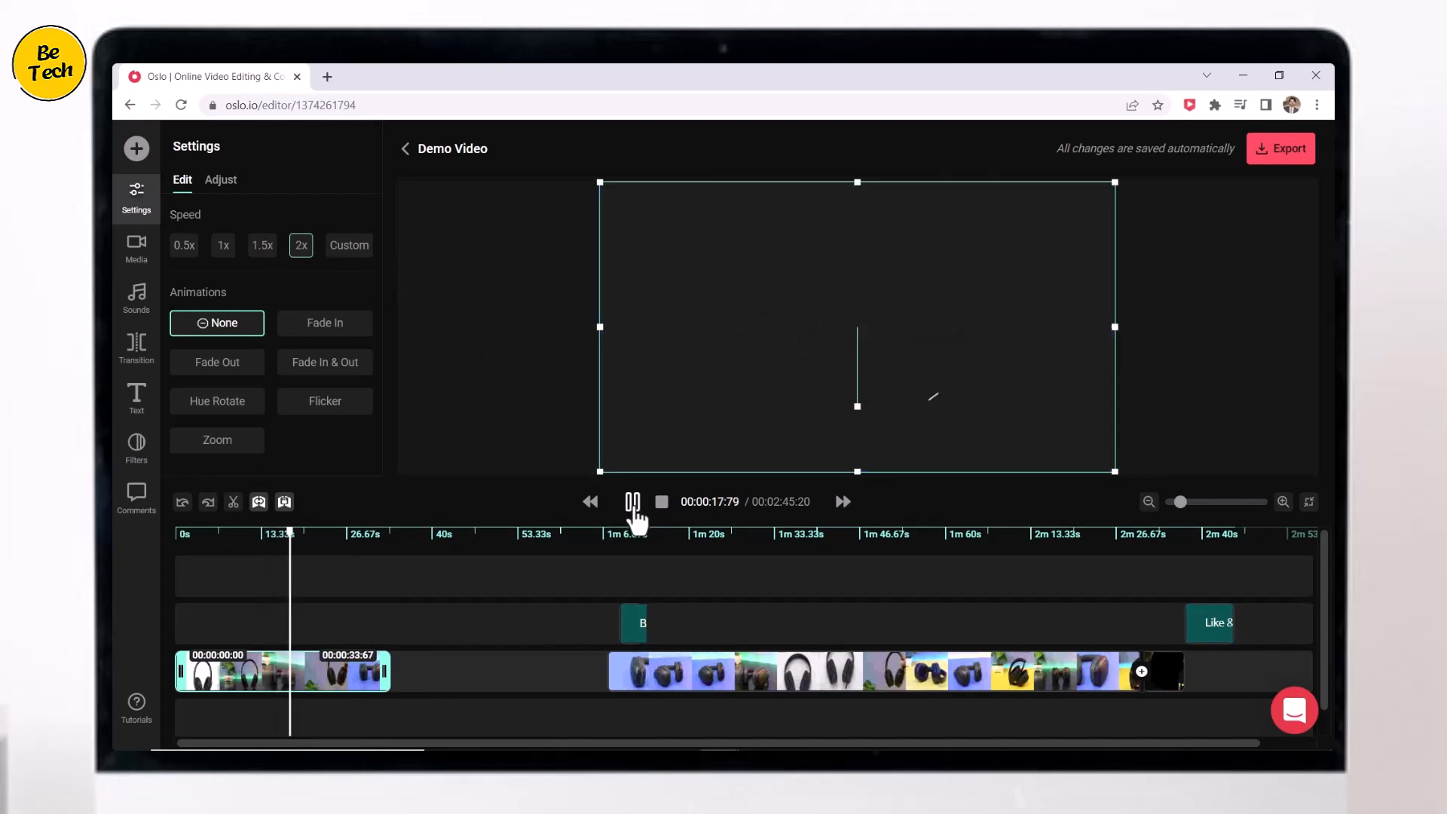
{"action": "left_click", "coordinate": [633, 502]}
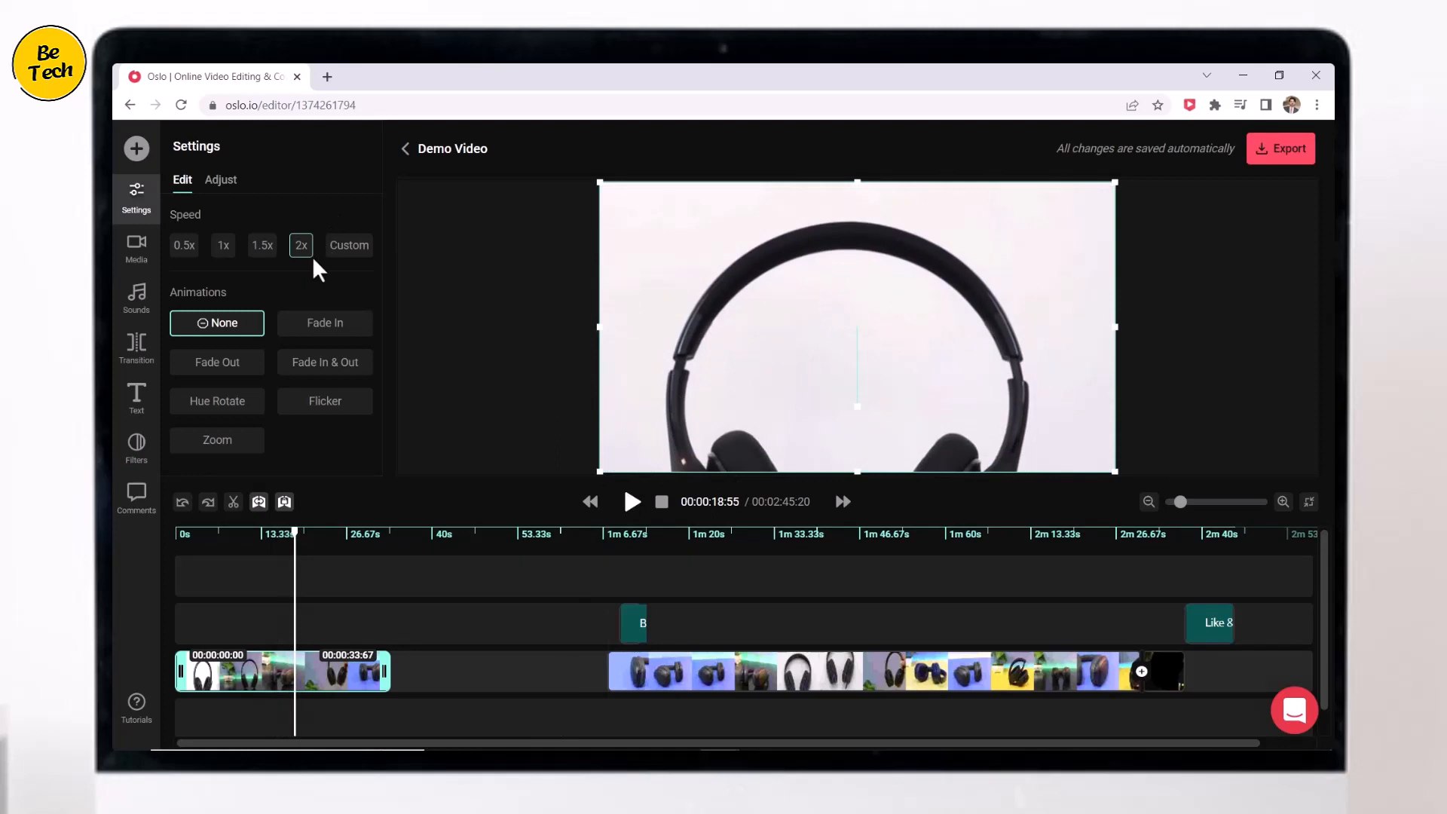
Reset the first clip's speed to 1x and set its zoom to 5%
{"action": "left_click", "coordinate": [343, 248]}
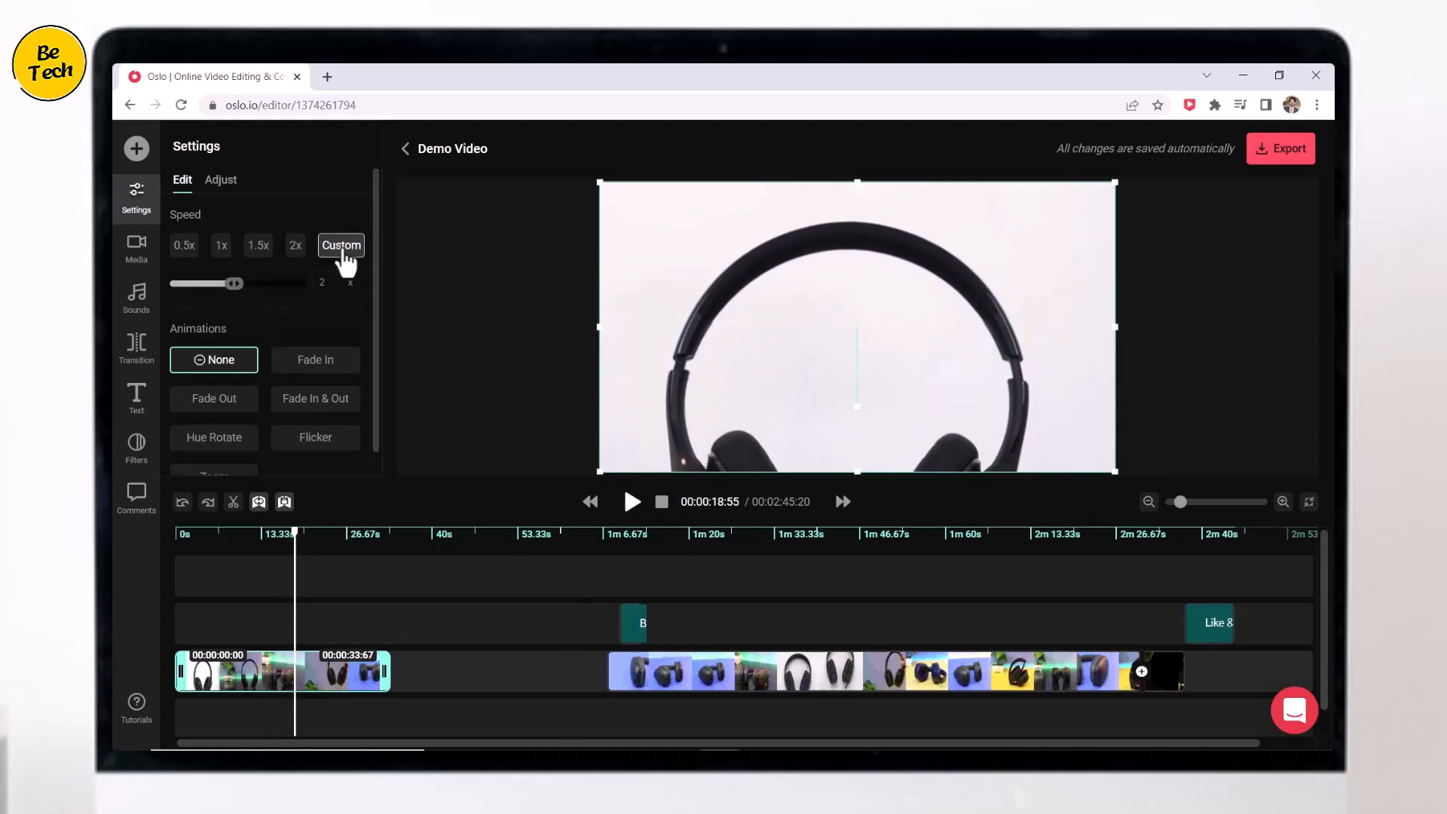
{"action": "left_click", "coordinate": [222, 244]}
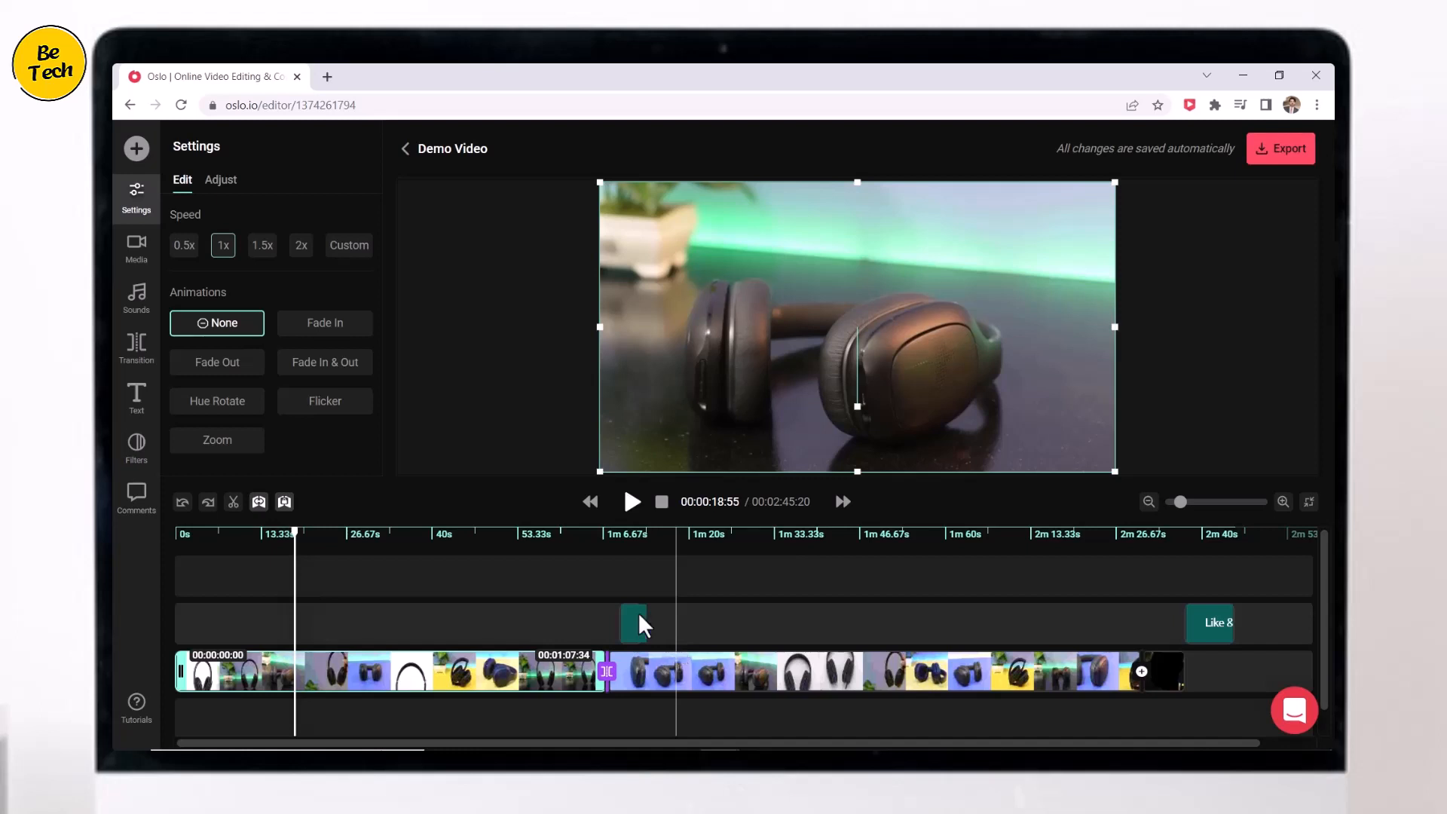
{"action": "left_click", "coordinate": [222, 180]}
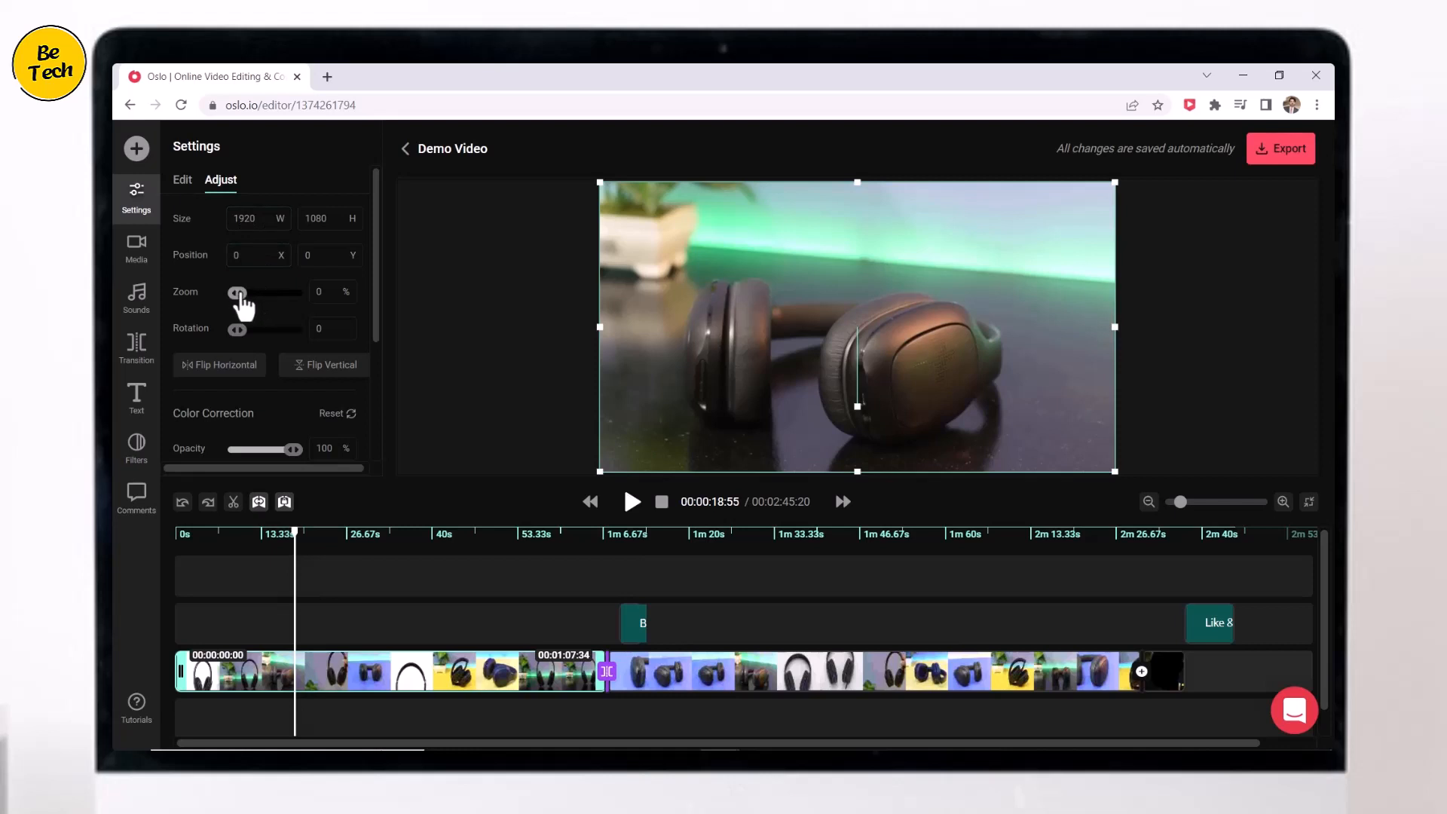
{"action": "left_click_drag", "start_coordinate": [241, 302], "coordinate": [239, 331]}
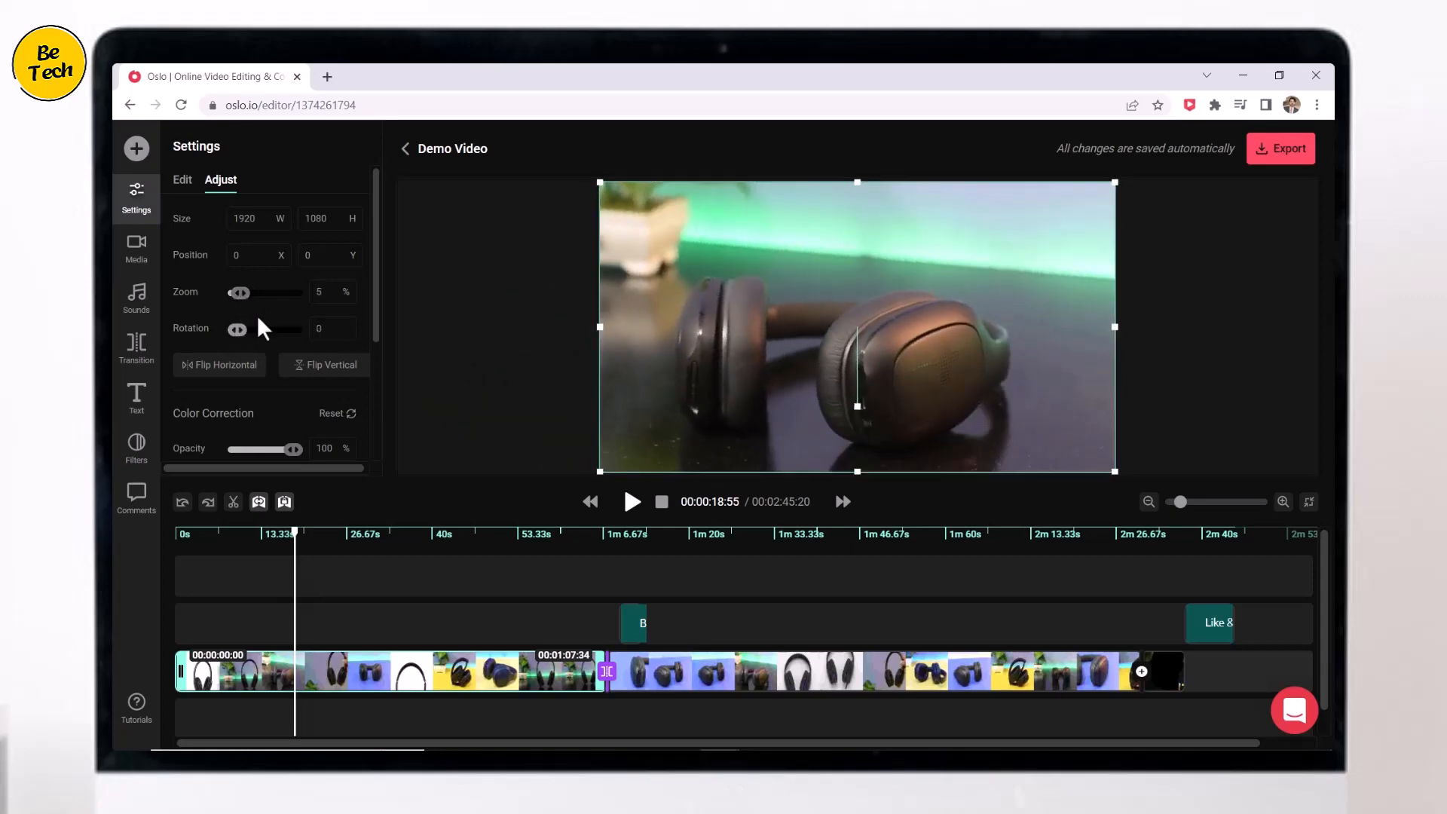
Adjust the first clip's color correction to contrast 102, brightness 102% and saturation 116%
{"action": "scroll", "coordinate": [252, 316], "scroll_direction": "down", "scroll_amount": 3}
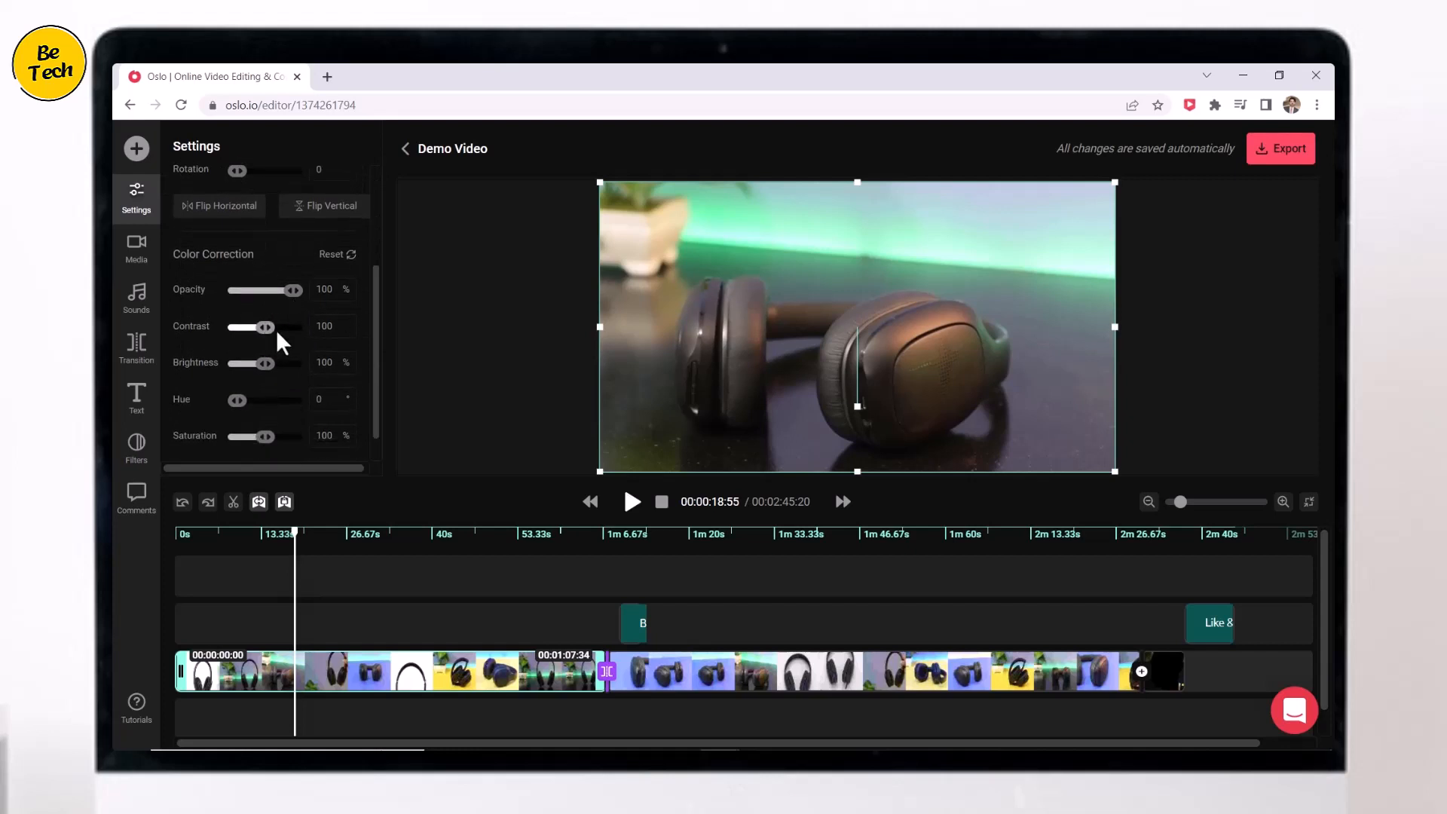
{"action": "left_click_drag", "start_coordinate": [276, 331], "coordinate": [269, 444]}
{"action": "scroll", "coordinate": [275, 359], "scroll_direction": "down", "scroll_amount": 1}
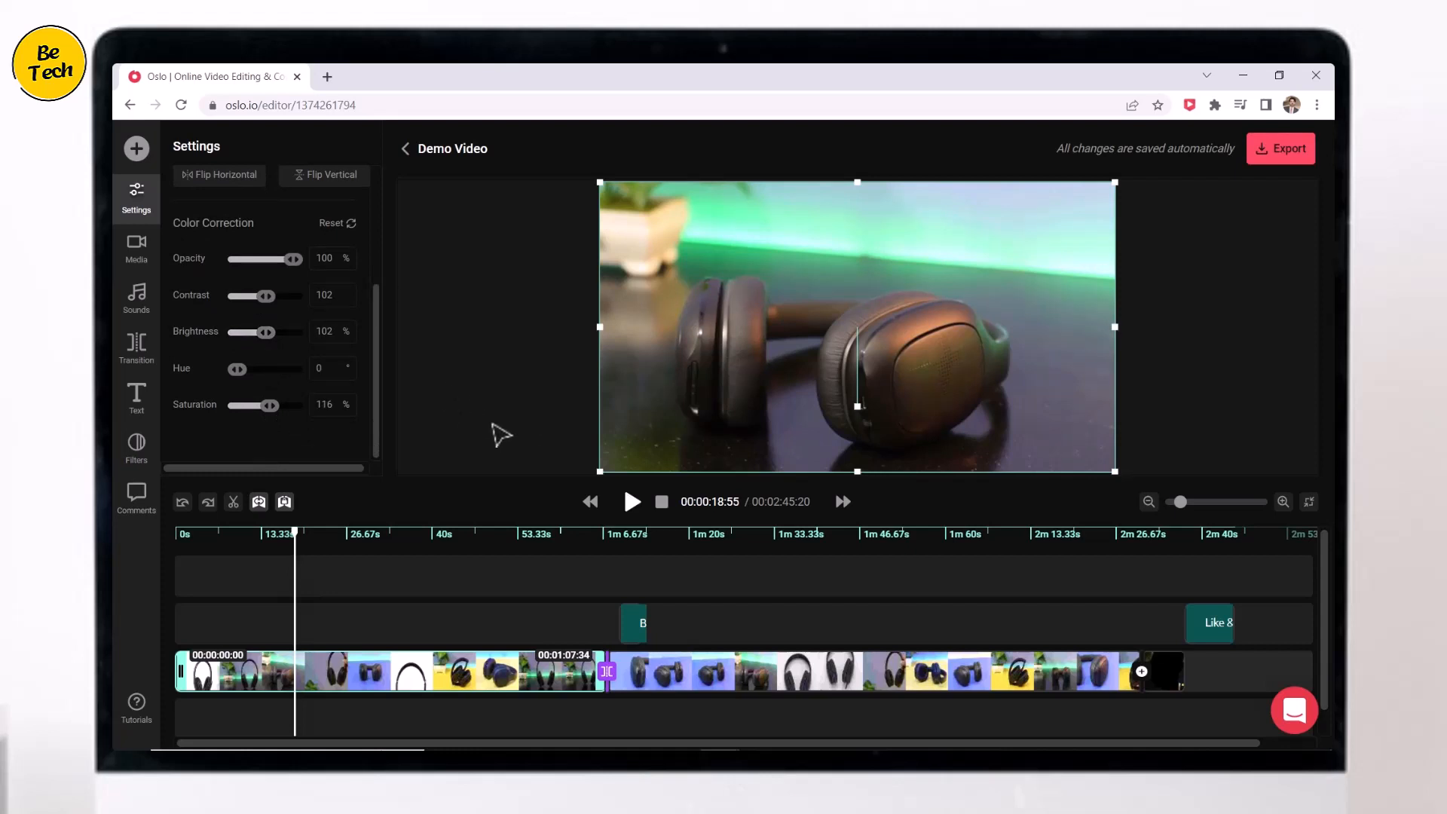
Try the Warm, Dull, Moody and Amber filters on the first clip, and reset its filter to None
{"action": "left_click", "coordinate": [132, 467]}
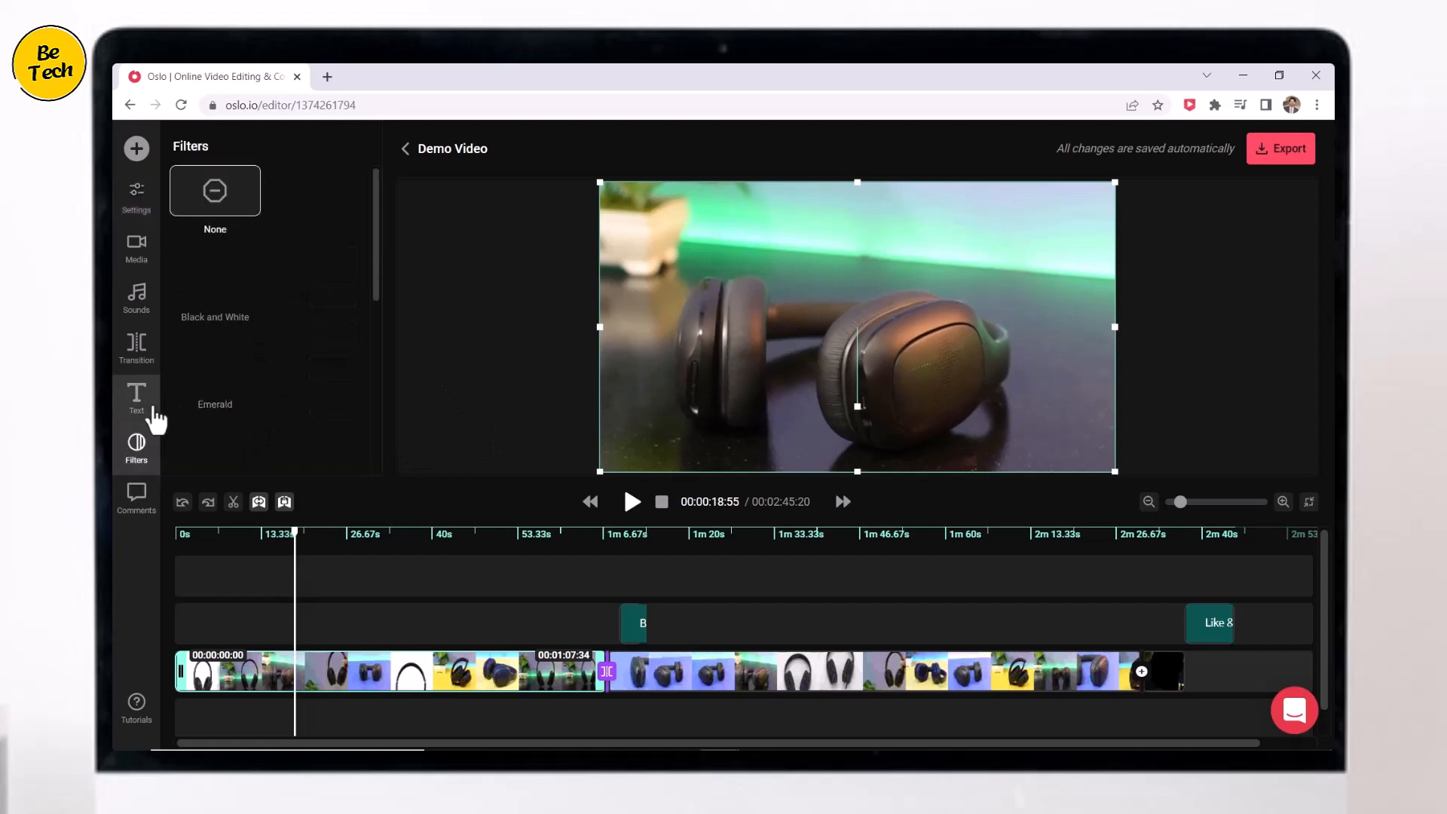
{"action": "scroll", "coordinate": [253, 316], "scroll_direction": "down", "scroll_amount": 1}
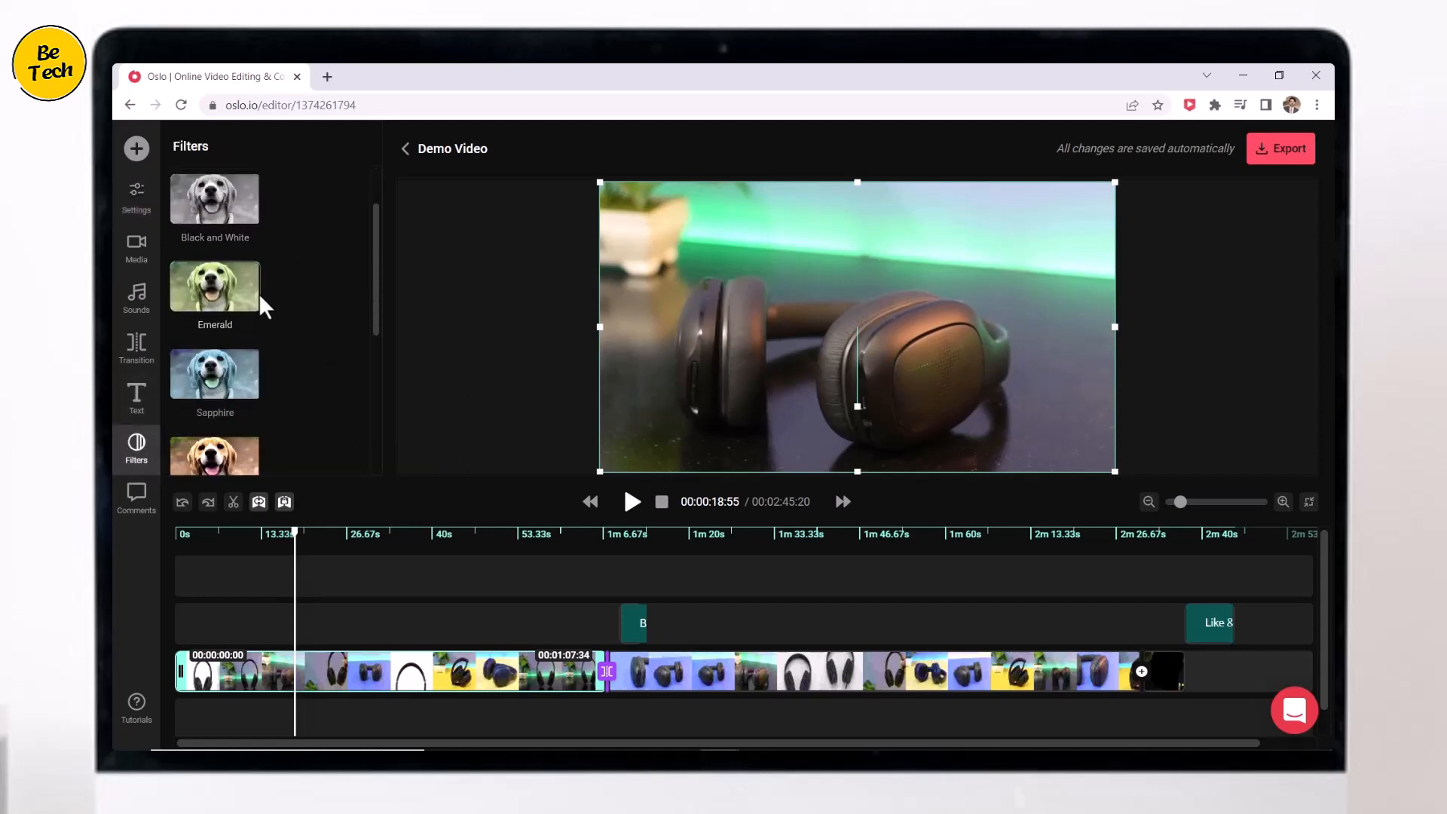
{"action": "scroll", "coordinate": [241, 324], "scroll_direction": "down", "scroll_amount": 4}
{"action": "left_click", "coordinate": [219, 326]}
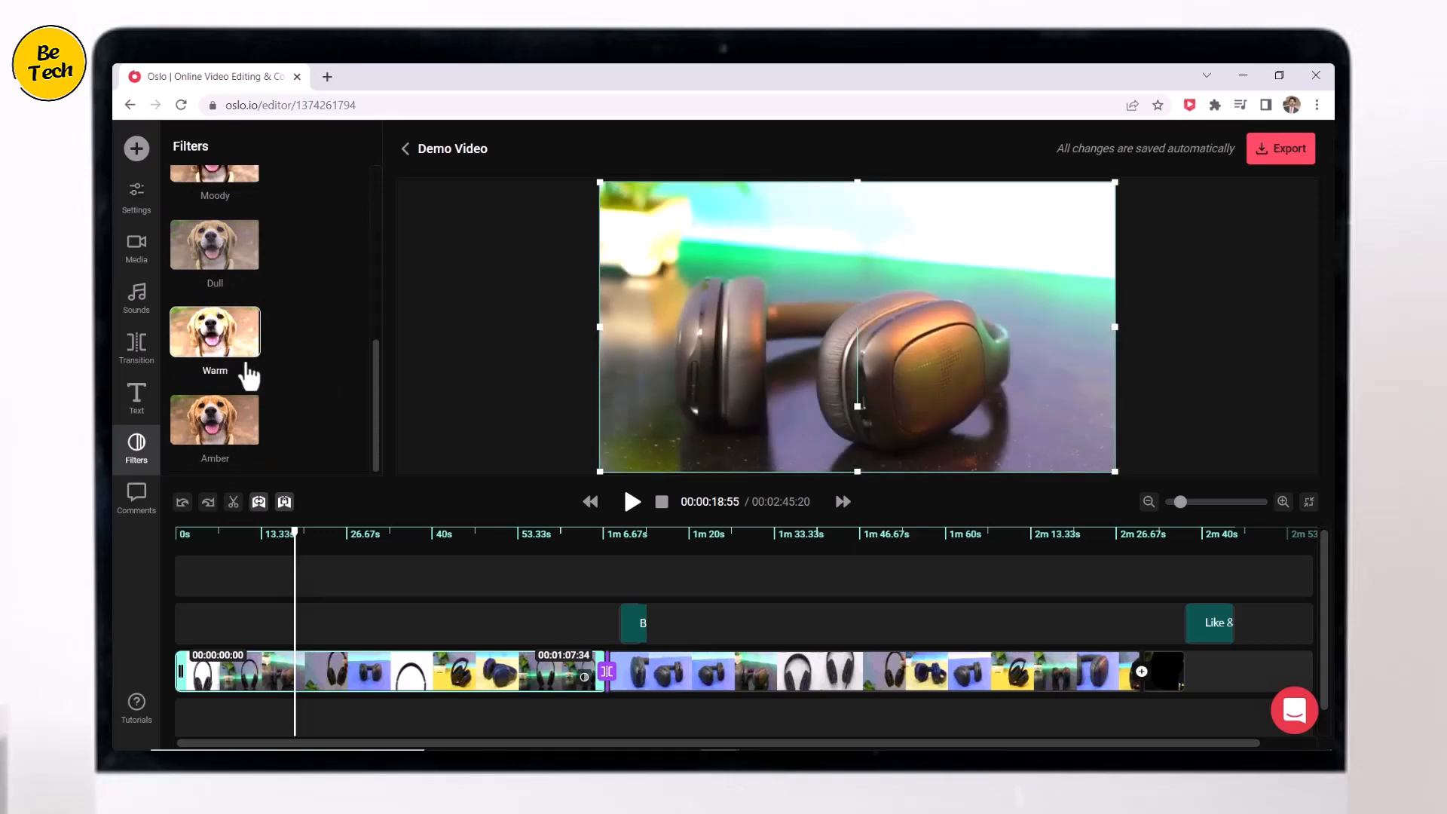
{"action": "left_click", "coordinate": [218, 264]}
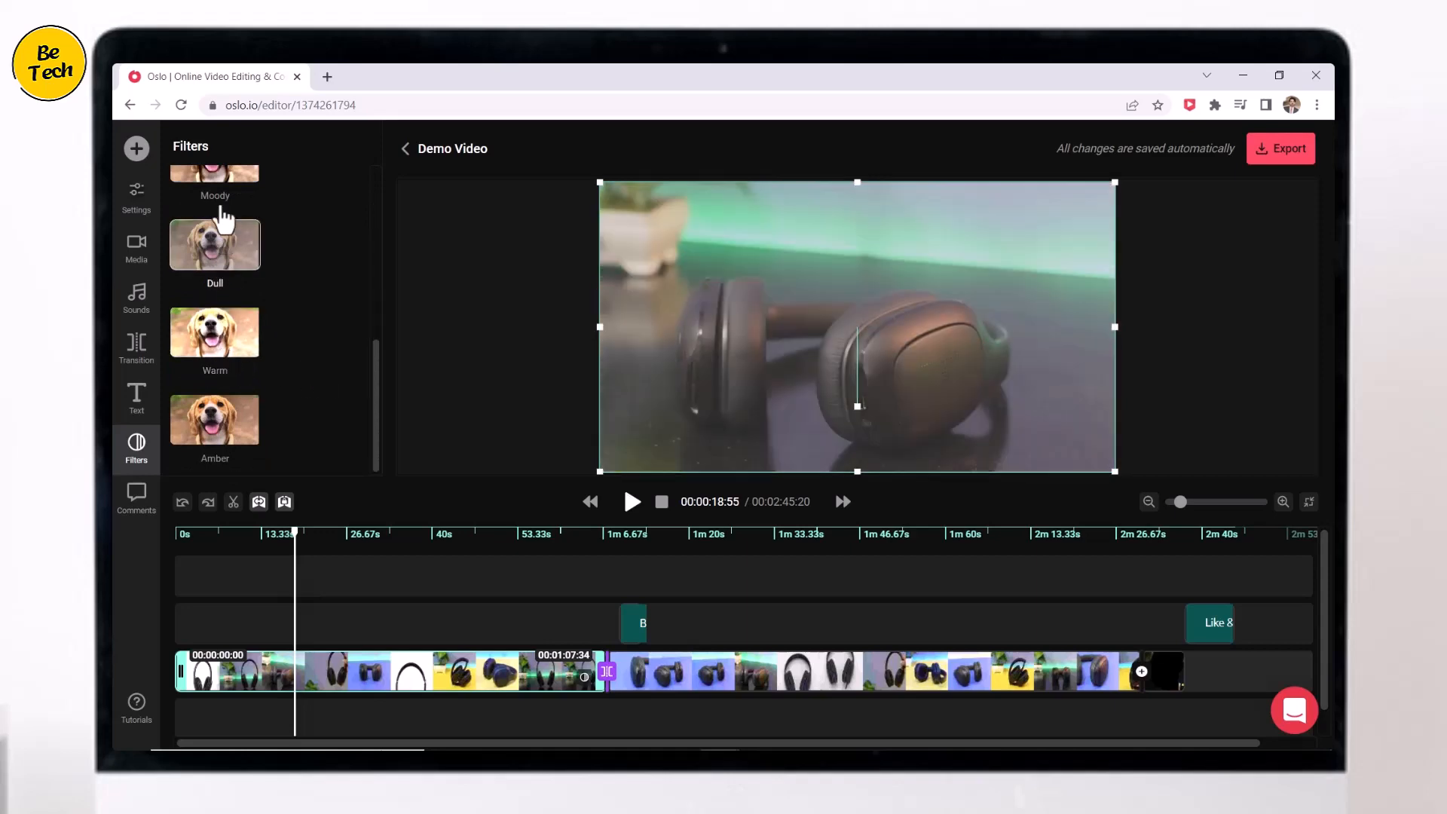
{"action": "left_click", "coordinate": [219, 181]}
{"action": "scroll", "coordinate": [216, 294], "scroll_direction": "up", "scroll_amount": 1}
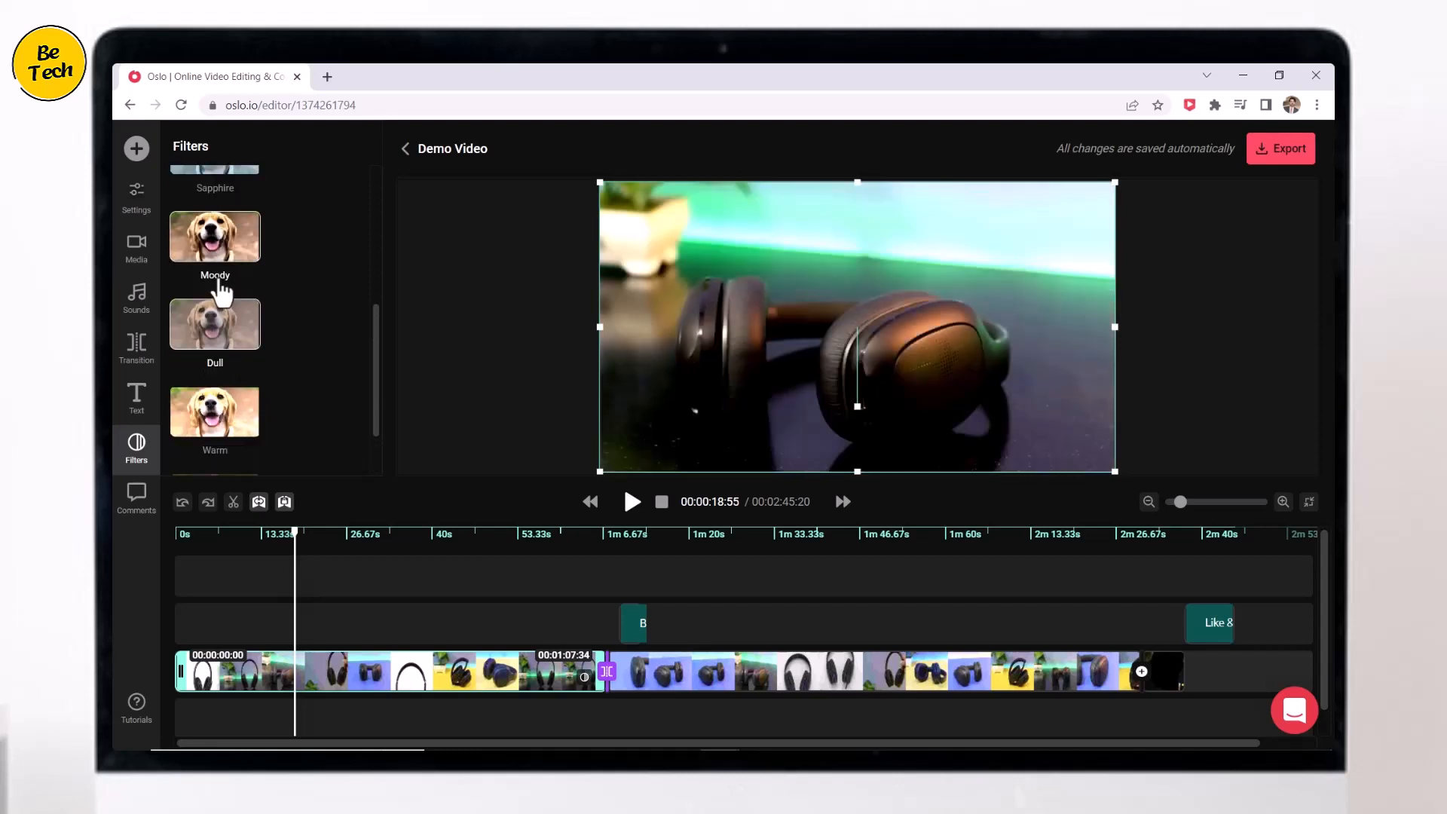
{"action": "scroll", "coordinate": [226, 362], "scroll_direction": "down", "scroll_amount": 1}
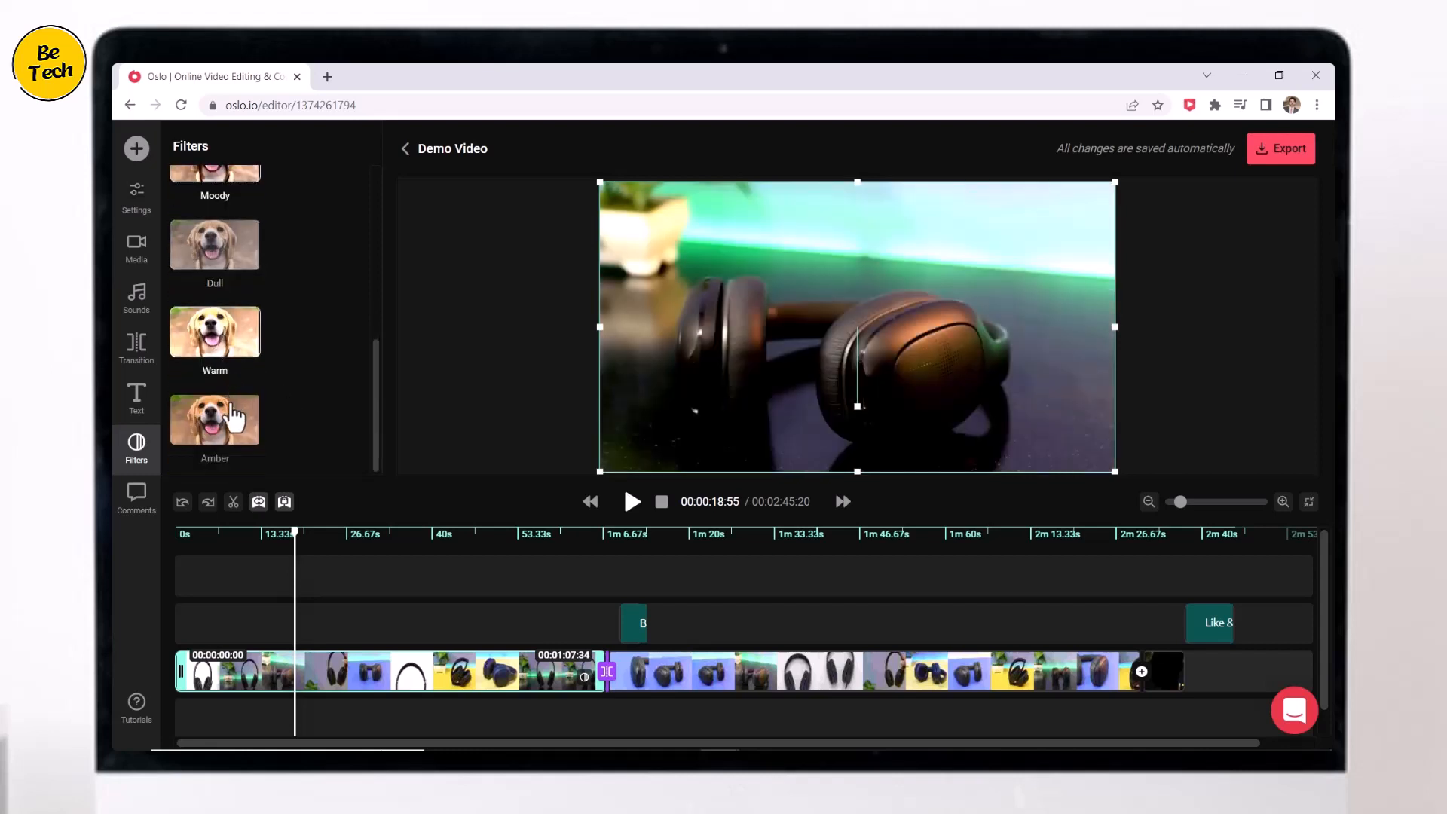
{"action": "left_click", "coordinate": [232, 422]}
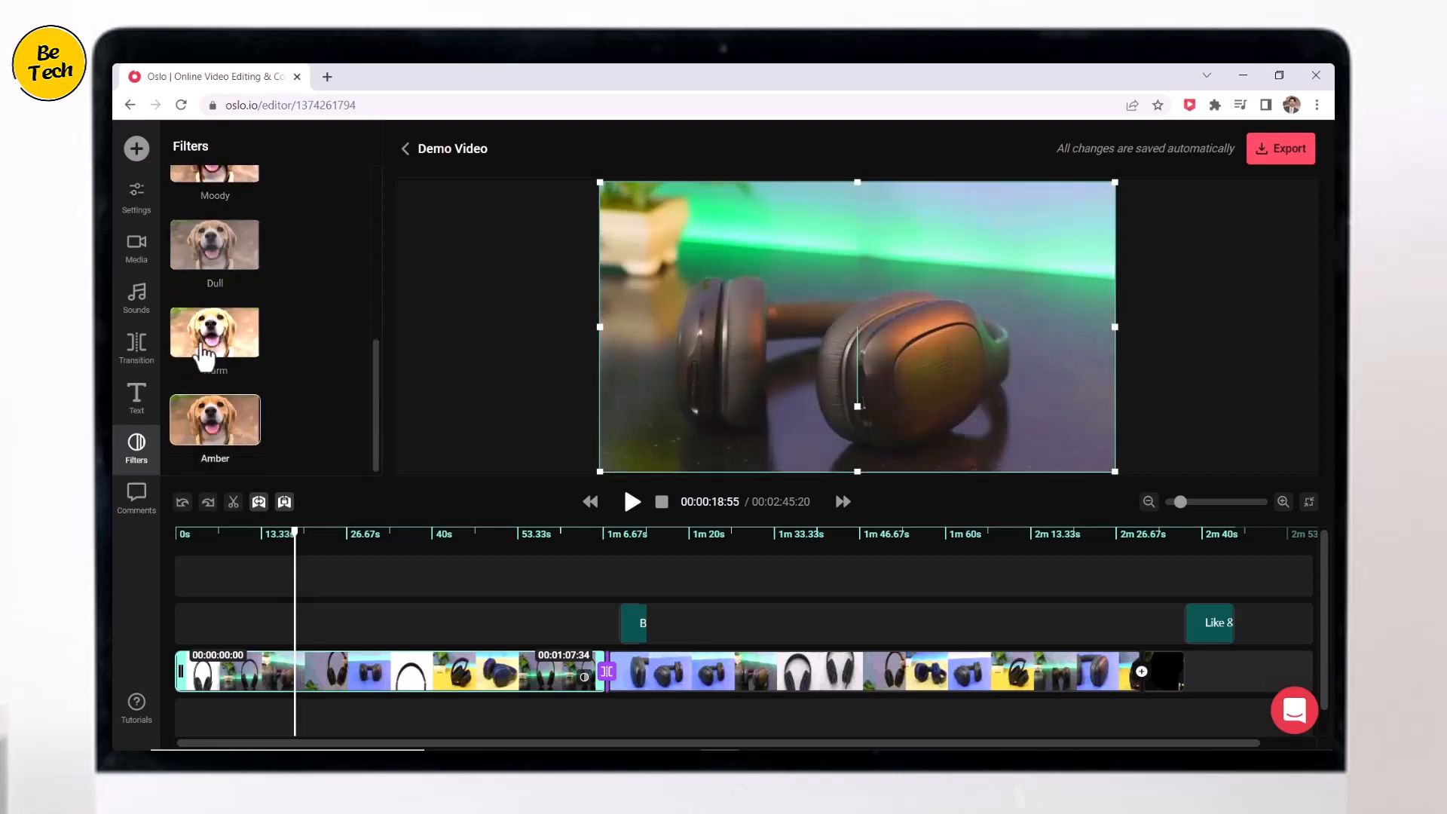
{"action": "scroll", "coordinate": [198, 303], "scroll_direction": "up", "scroll_amount": 5}
{"action": "scroll", "coordinate": [194, 294], "scroll_direction": "up", "scroll_amount": 1}
{"action": "left_click", "coordinate": [214, 197]}
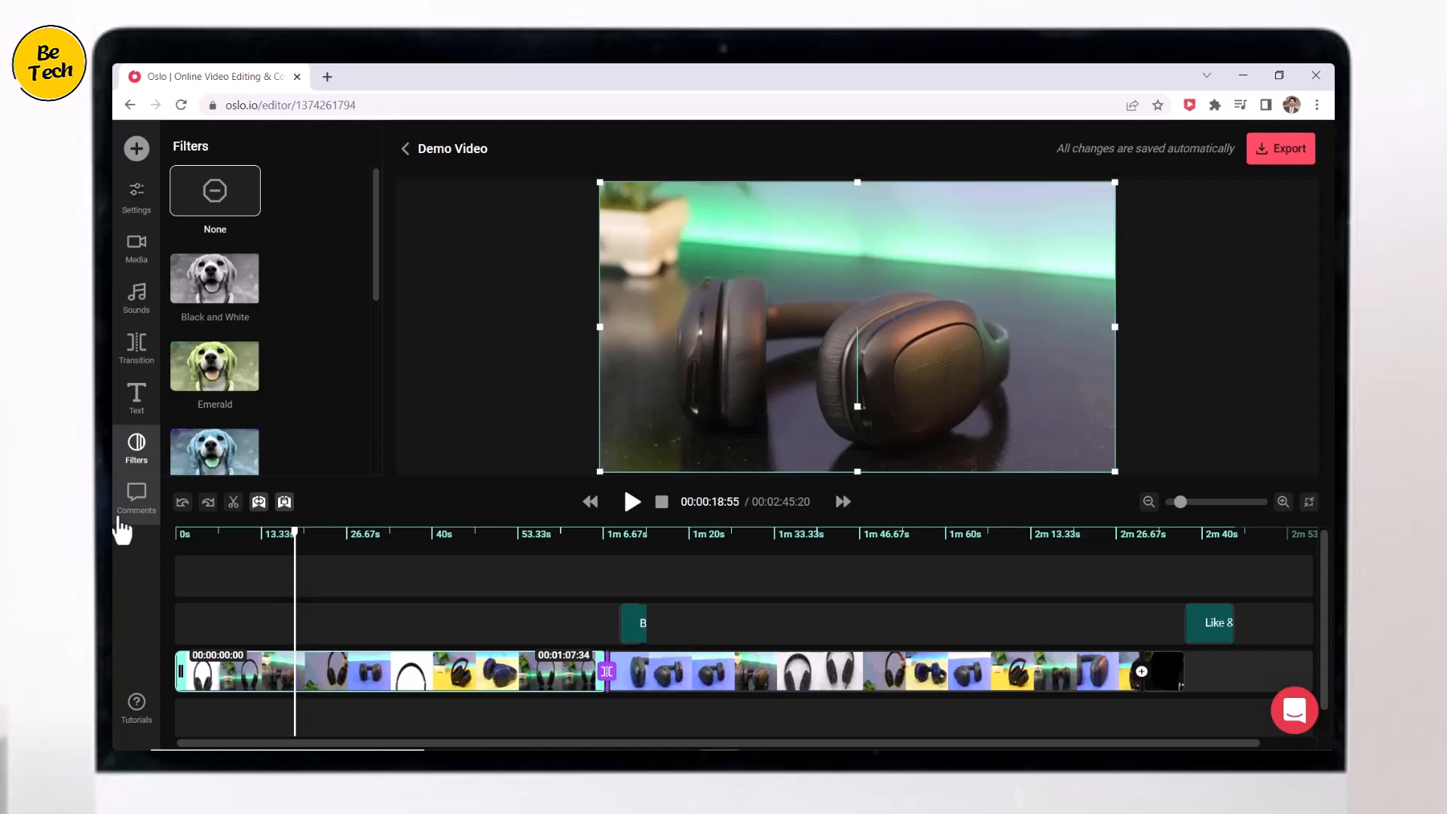
Return to the Demo Project overview and view the options for inviting someone to the project
{"action": "left_click", "coordinate": [407, 154]}
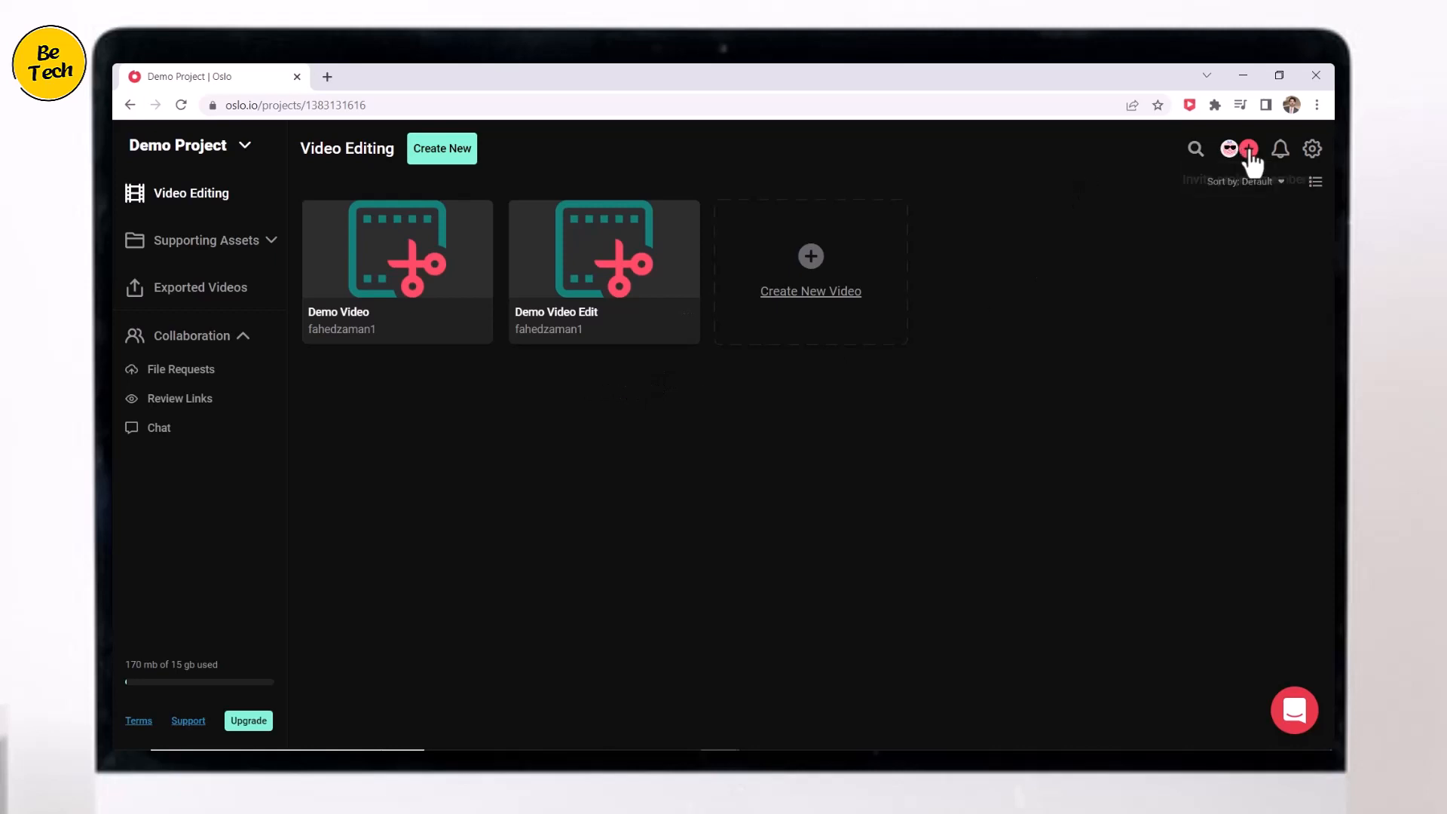
{"action": "left_click", "coordinate": [1249, 149]}
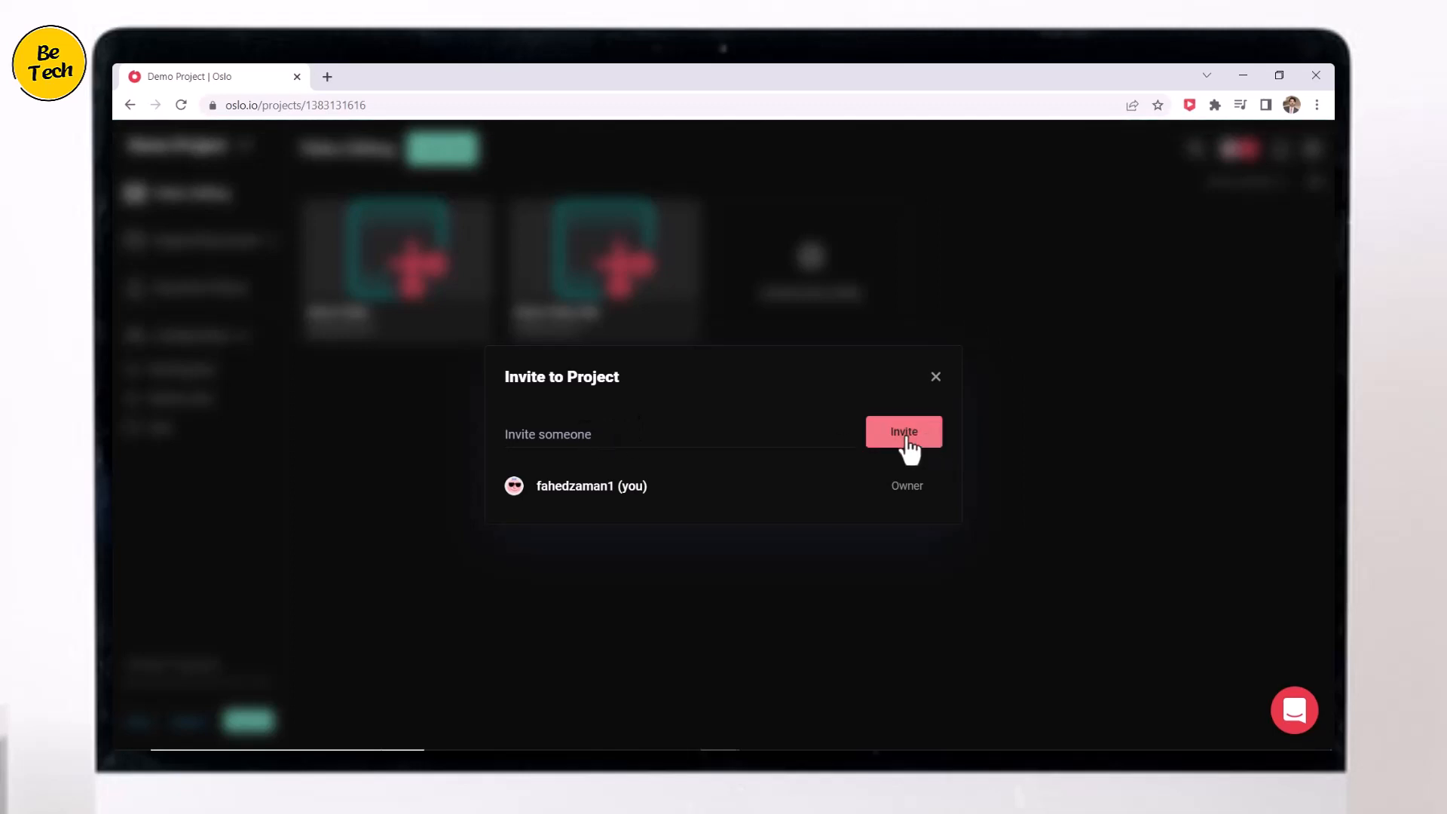
{"action": "left_click", "coordinate": [935, 377]}
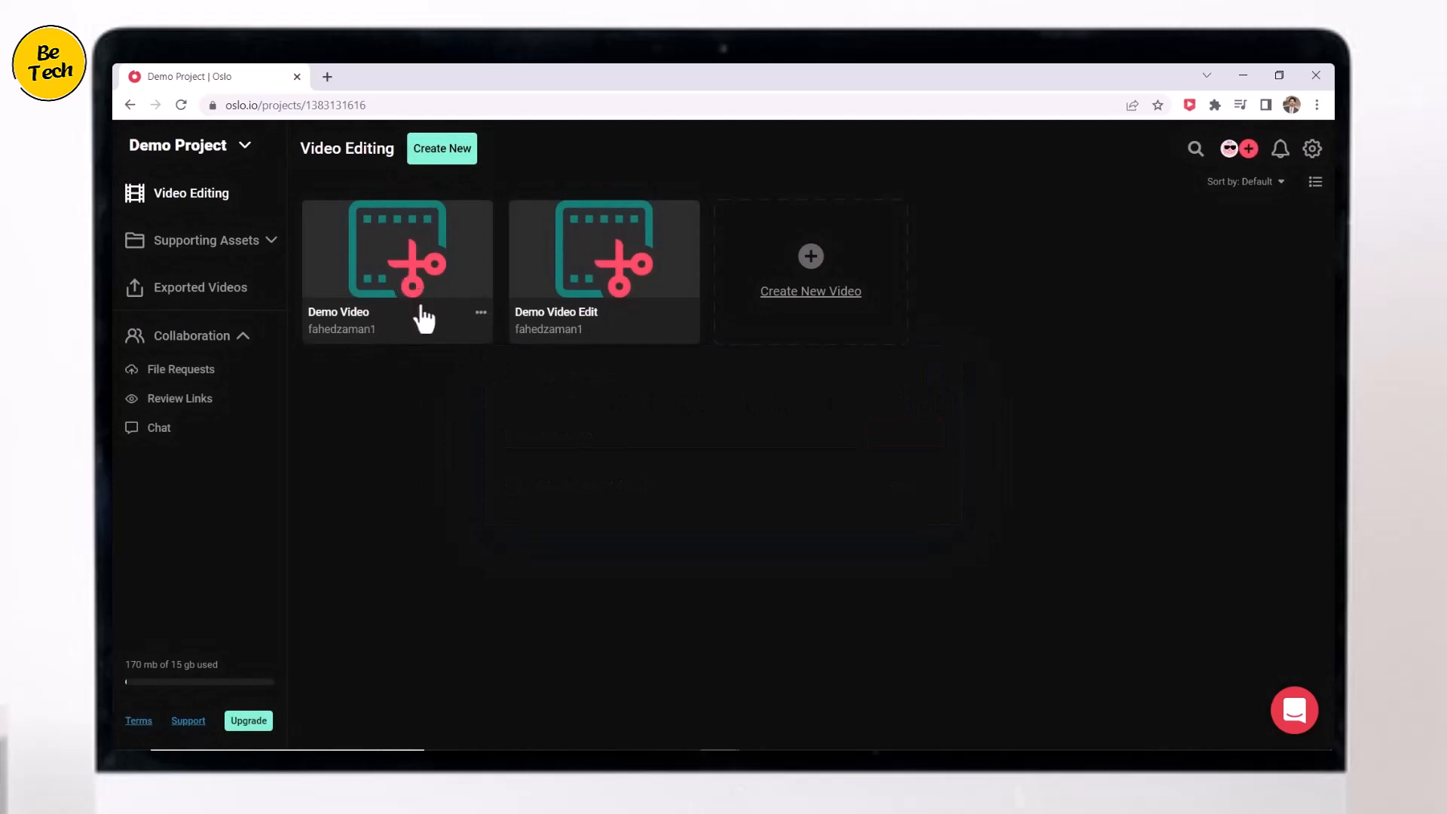
Reopen Demo Video and try the option to publish to YouTube in its export settings, closing them without exporting
{"action": "left_click", "coordinate": [423, 316]}
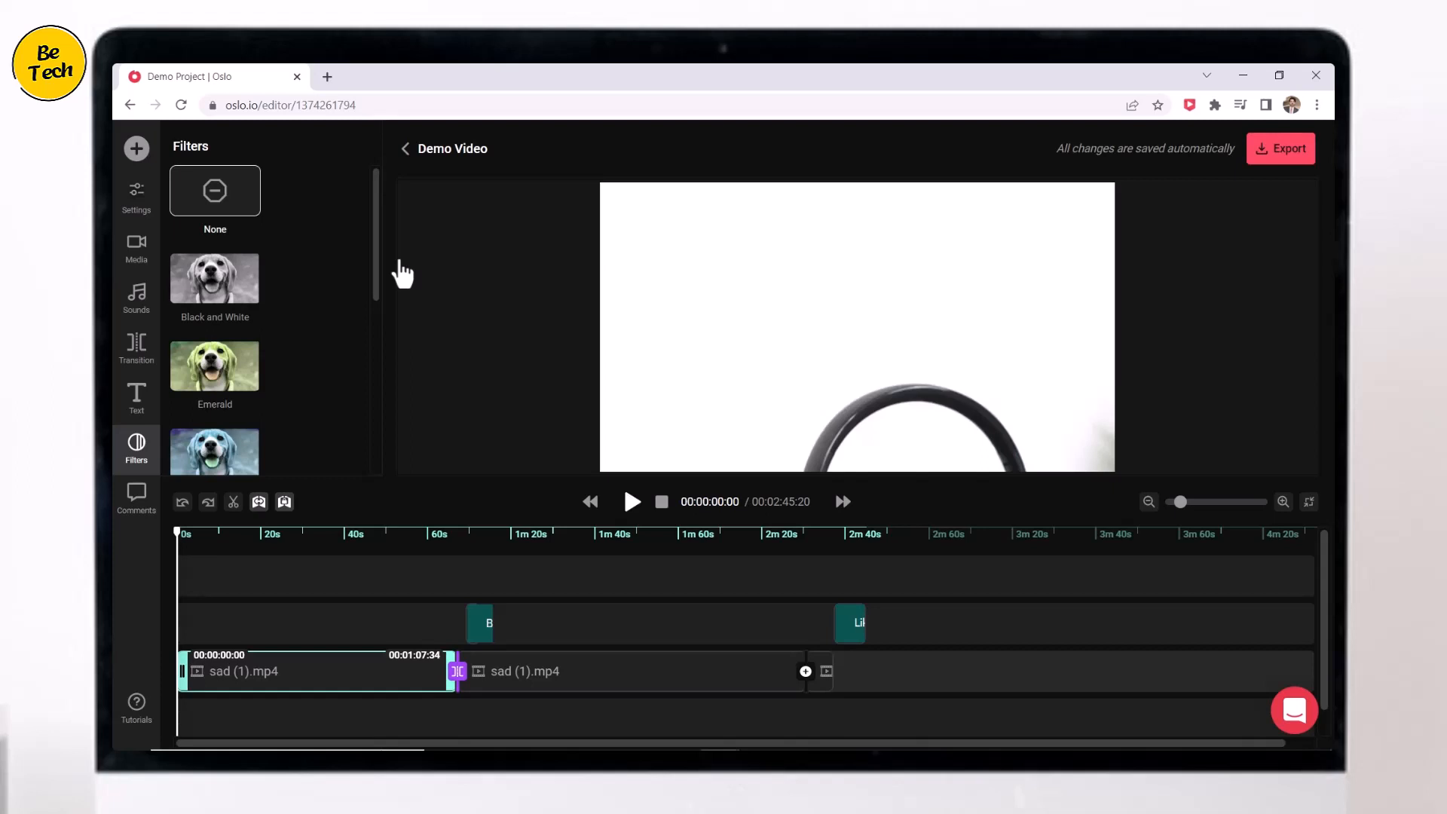
{"action": "left_click", "coordinate": [660, 546]}
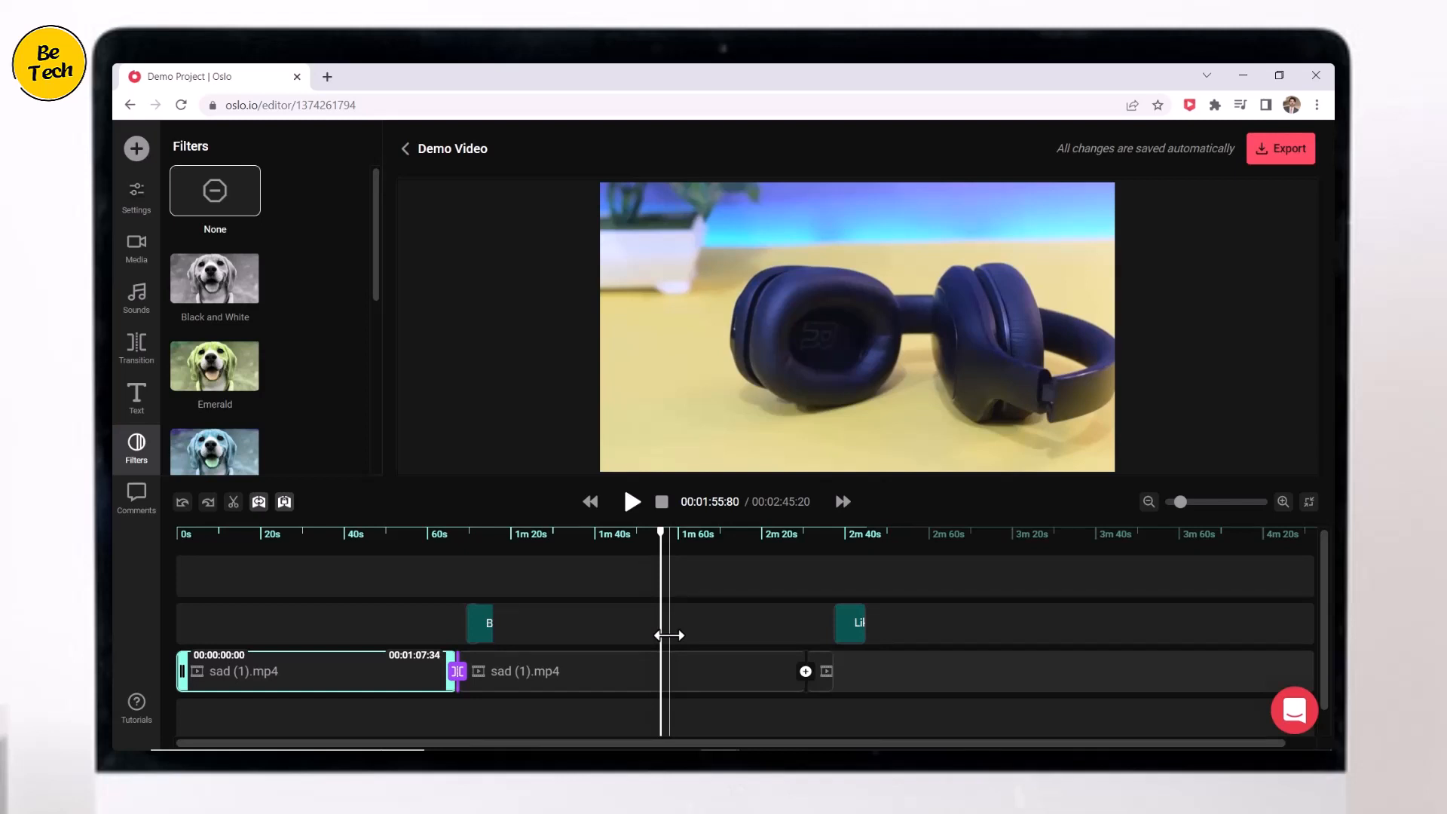
{"action": "left_click", "coordinate": [1268, 154]}
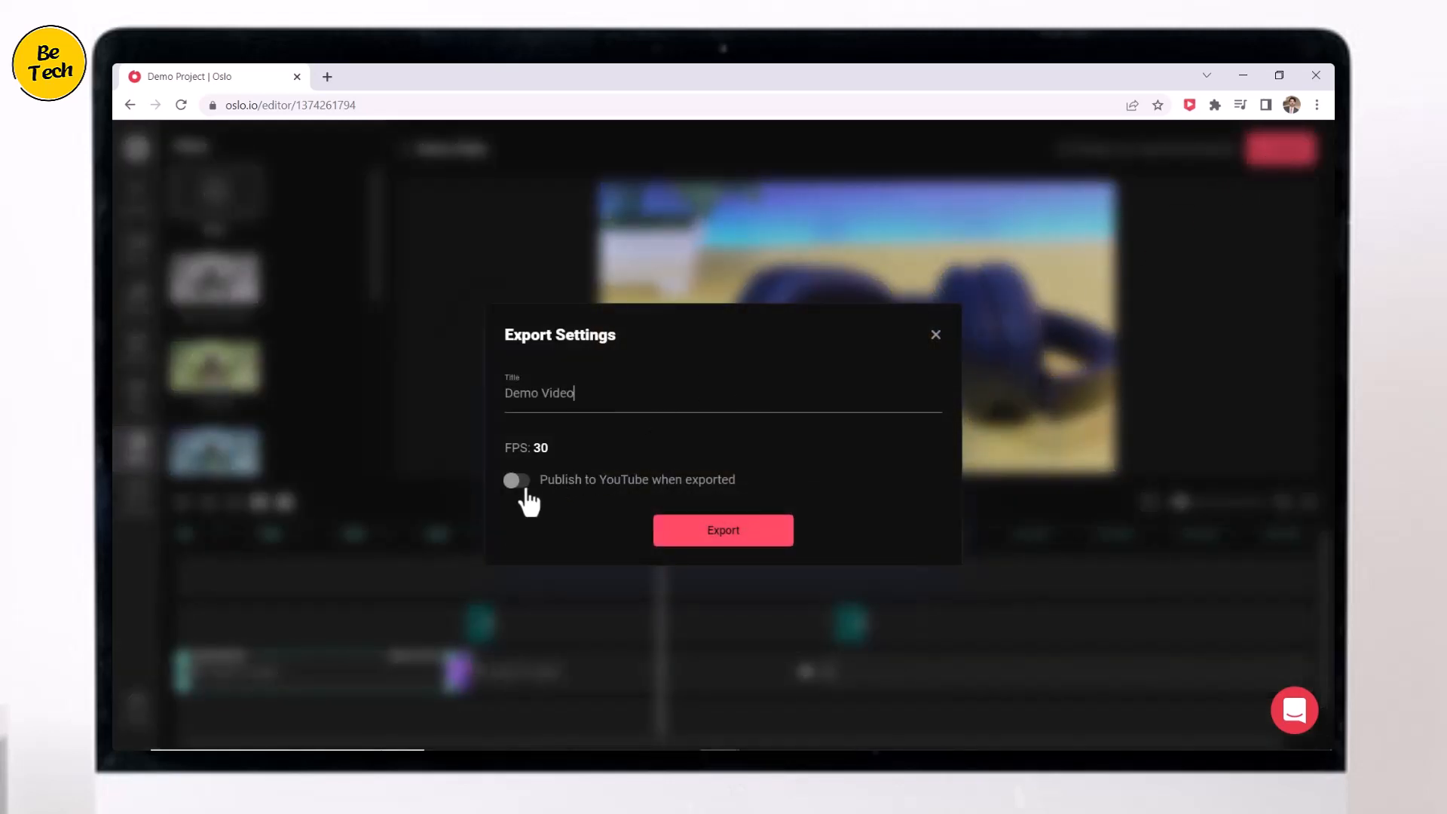
{"action": "left_click", "coordinate": [523, 482]}
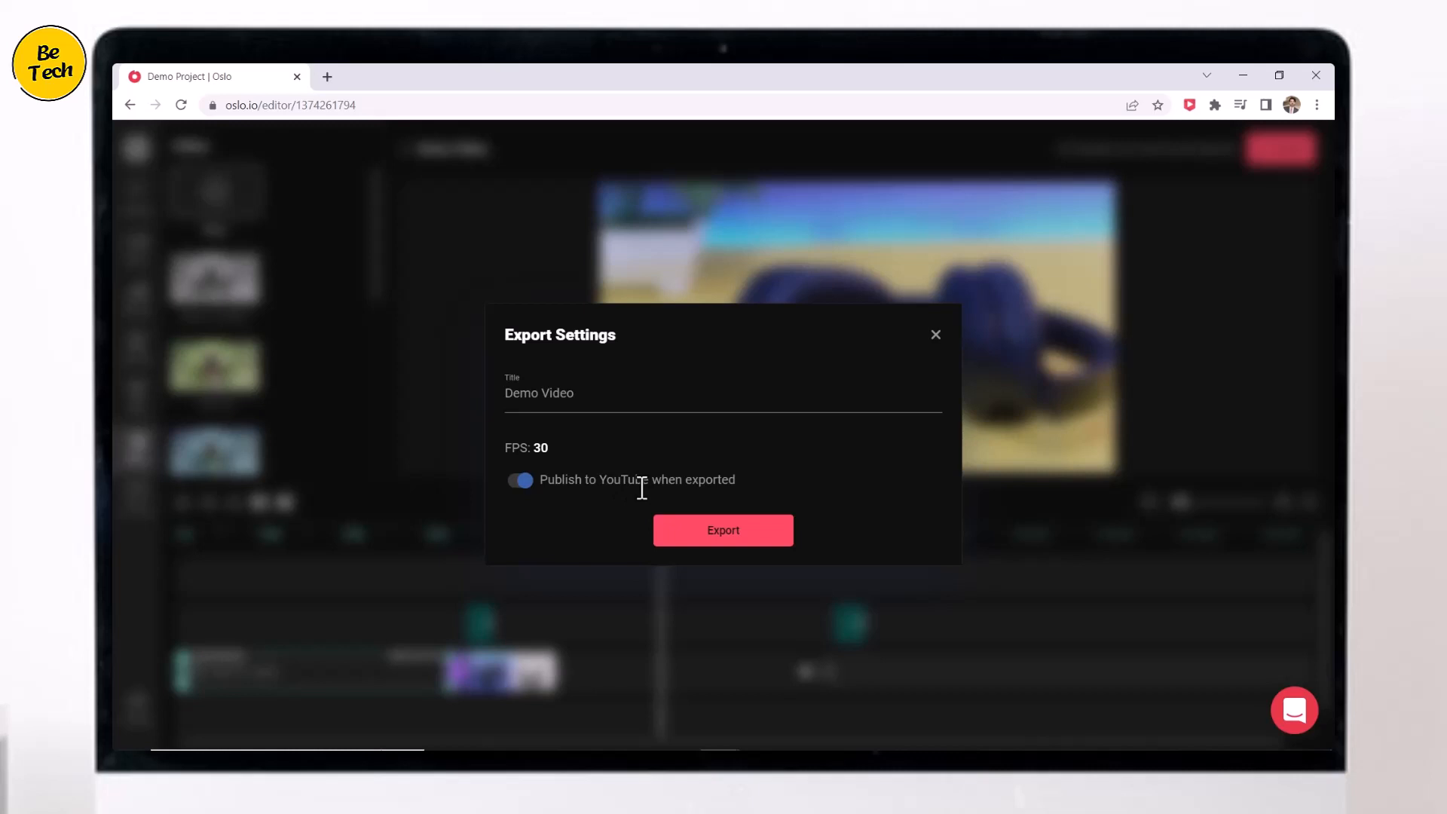
{"action": "left_click", "coordinate": [936, 335]}
Return to the project overview, open the general account settings and start linking a Google account
{"action": "left_click", "coordinate": [410, 149]}
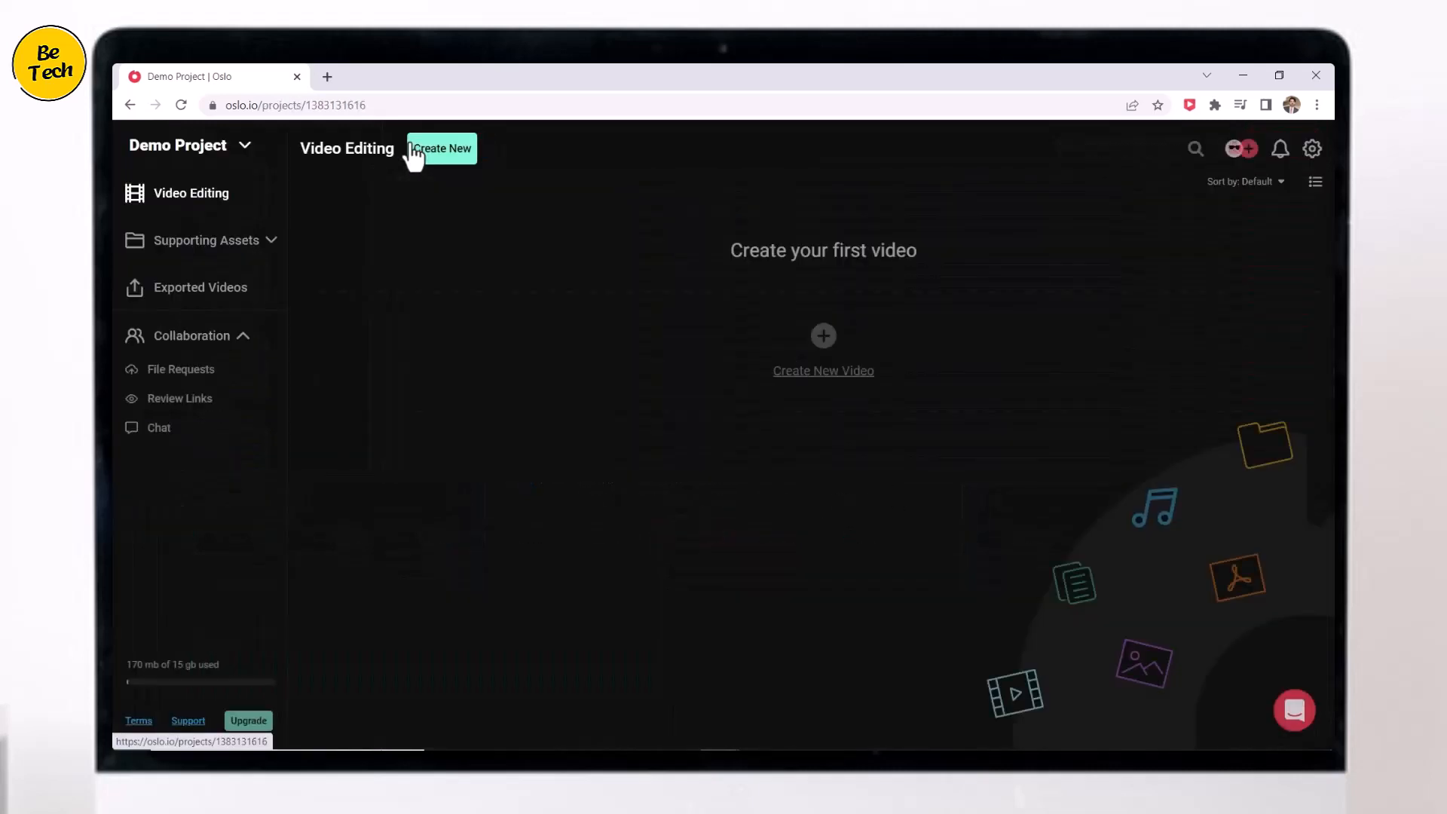
{"action": "left_click", "coordinate": [1315, 155]}
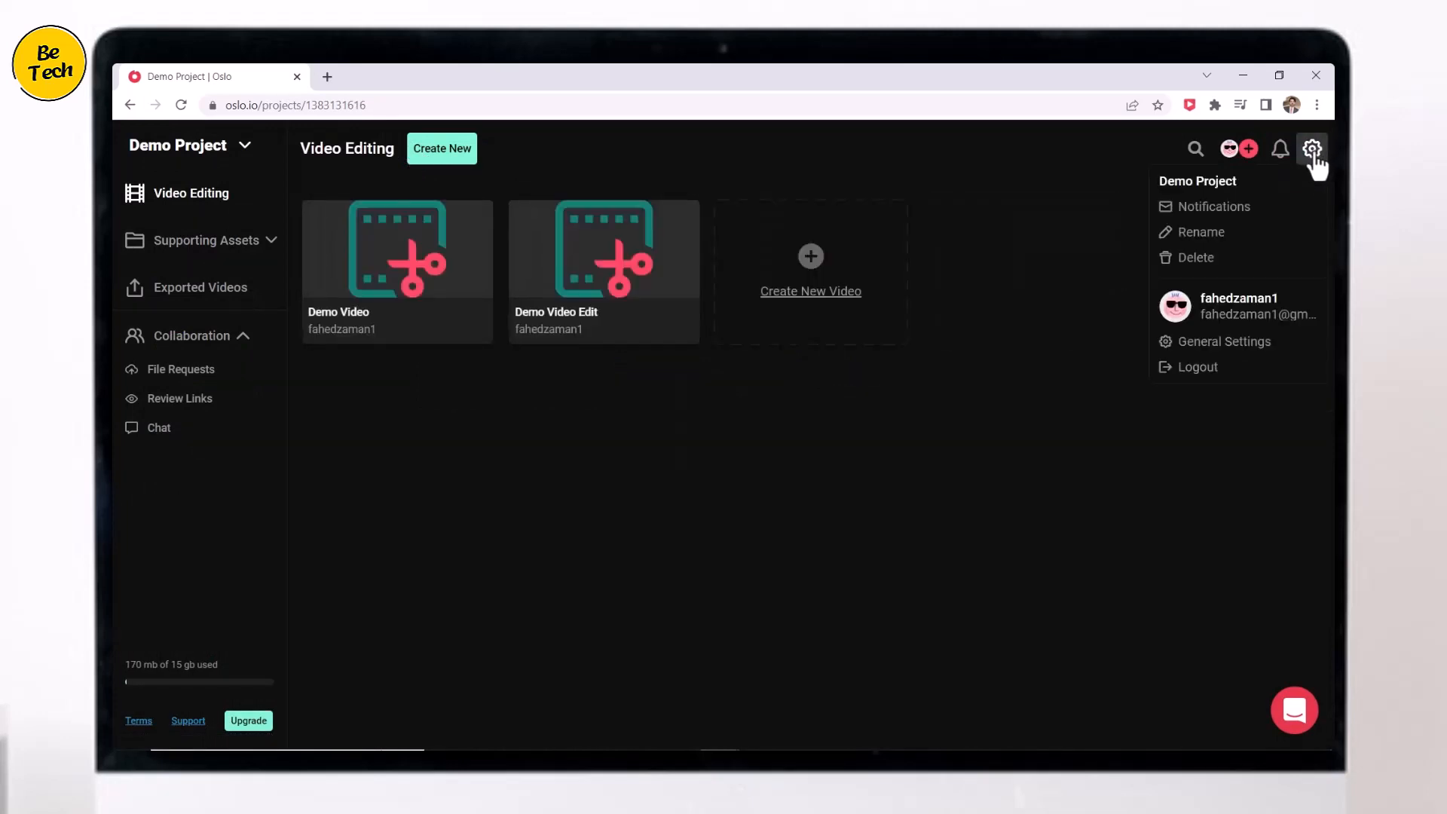
{"action": "left_click", "coordinate": [1258, 348]}
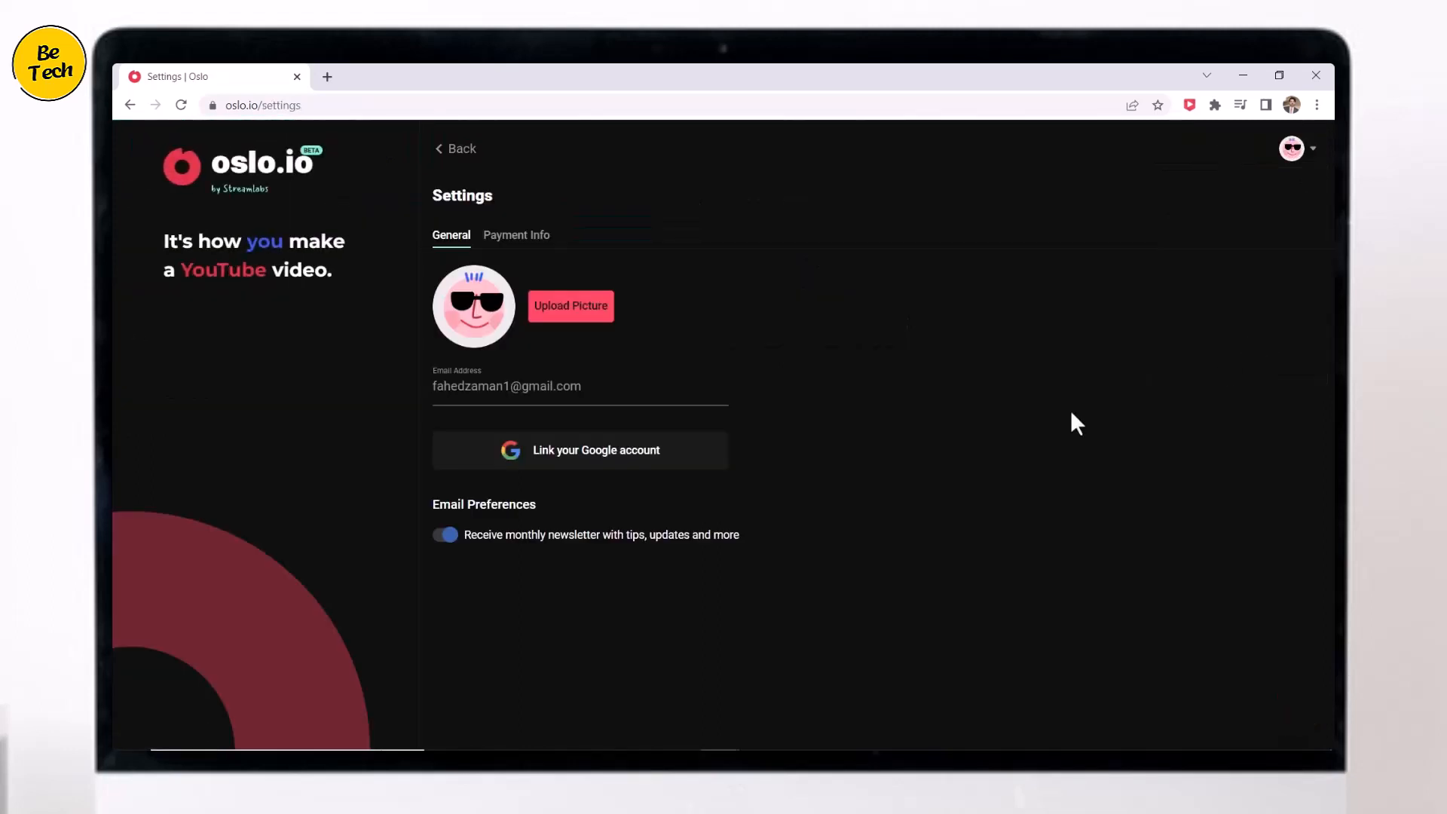
{"action": "left_click", "coordinate": [641, 470]}
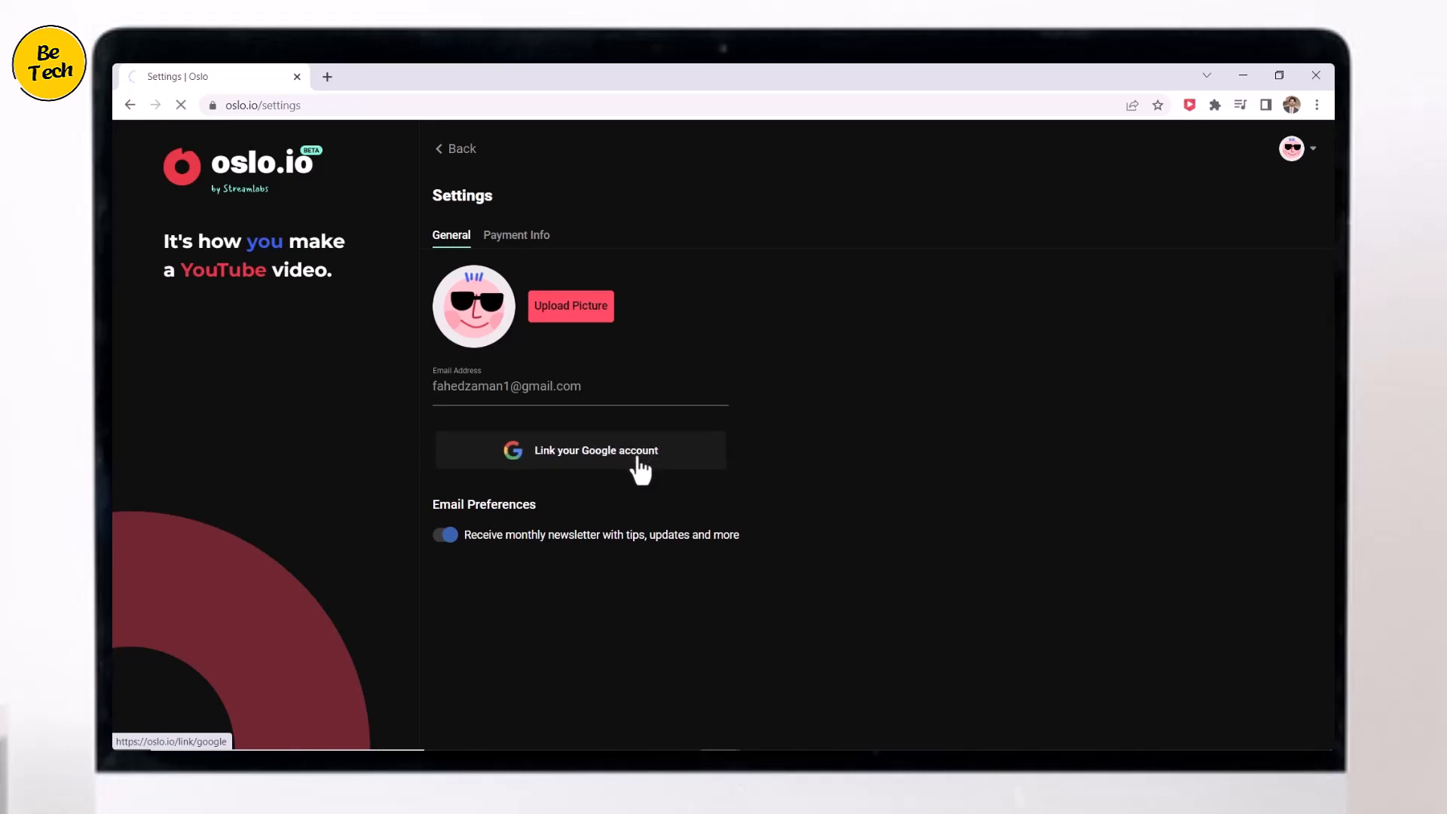